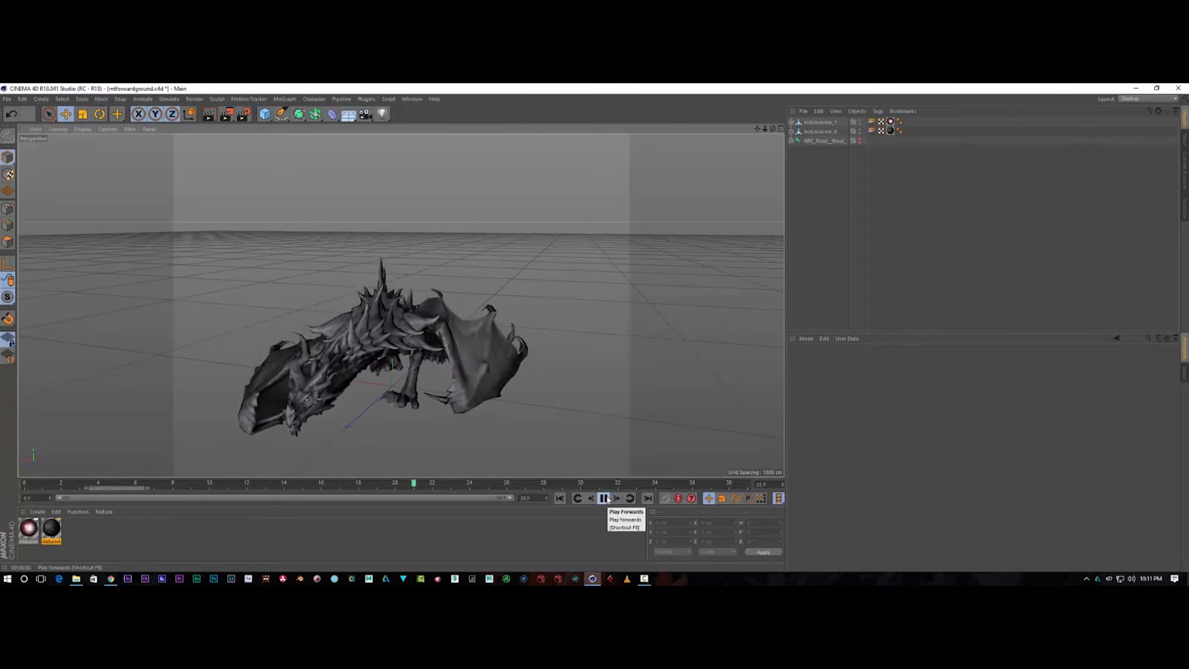
# Step: Play back the dragon's animation from another viewing angle and return the timeline to frame 0
pyautogui.click(605, 499)
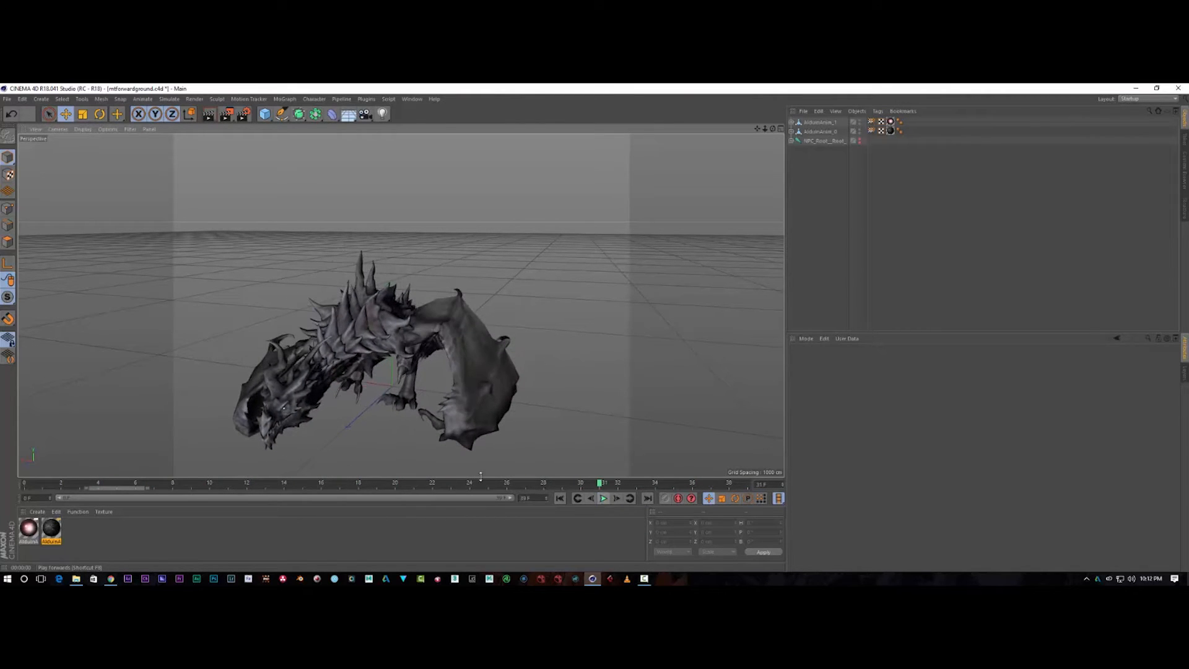
pyautogui.moveTo(772, 129); pyautogui.dragTo(707, 130)
pyautogui.click(604, 499)
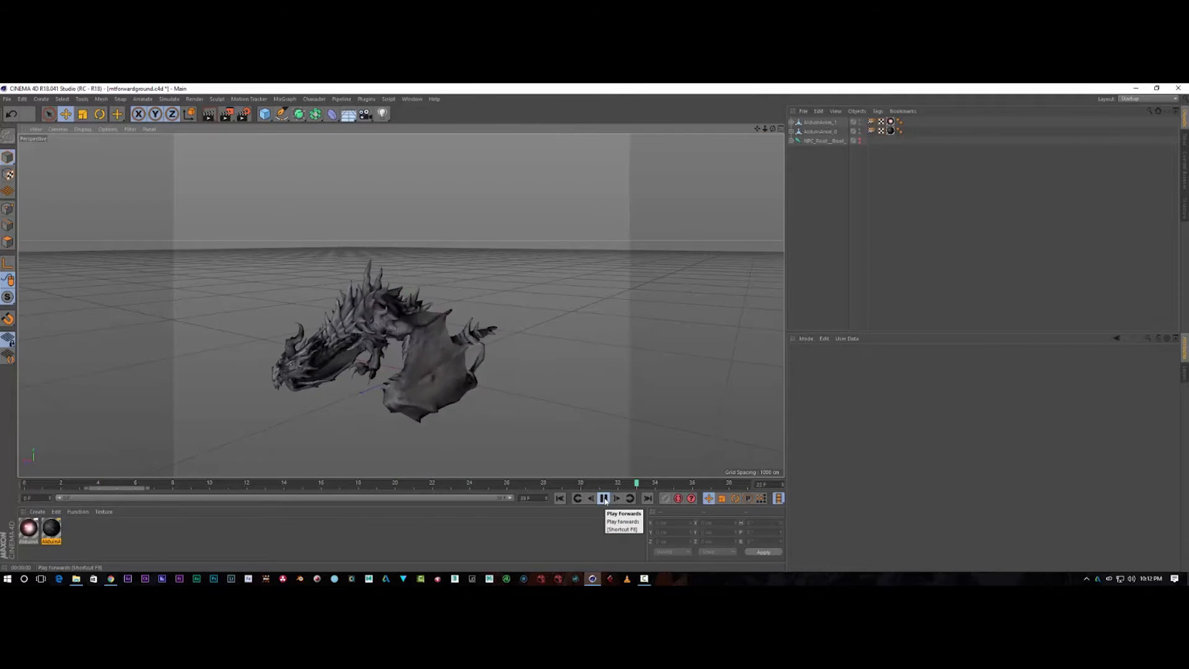
pyautogui.click(564, 483)
pyautogui.moveTo(563, 483); pyautogui.dragTo(13, 469)
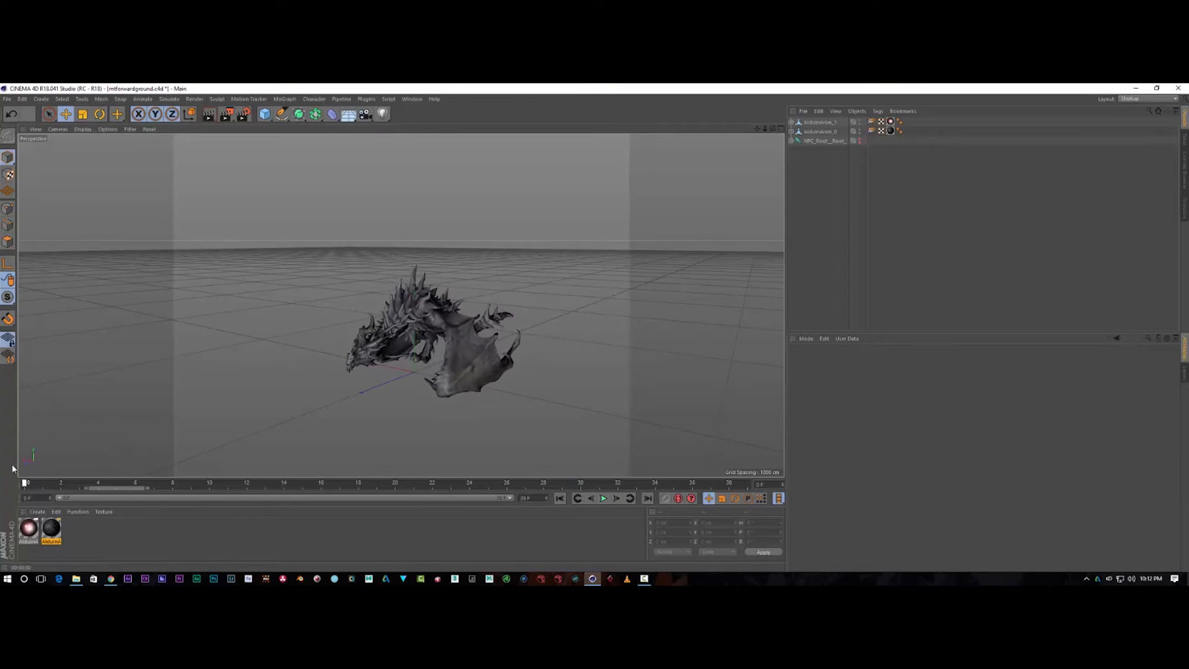
# Step: Add a plane beneath the dragon and stretch it to about 1112 cm wide and about 1950 cm long
pyautogui.click(265, 115)
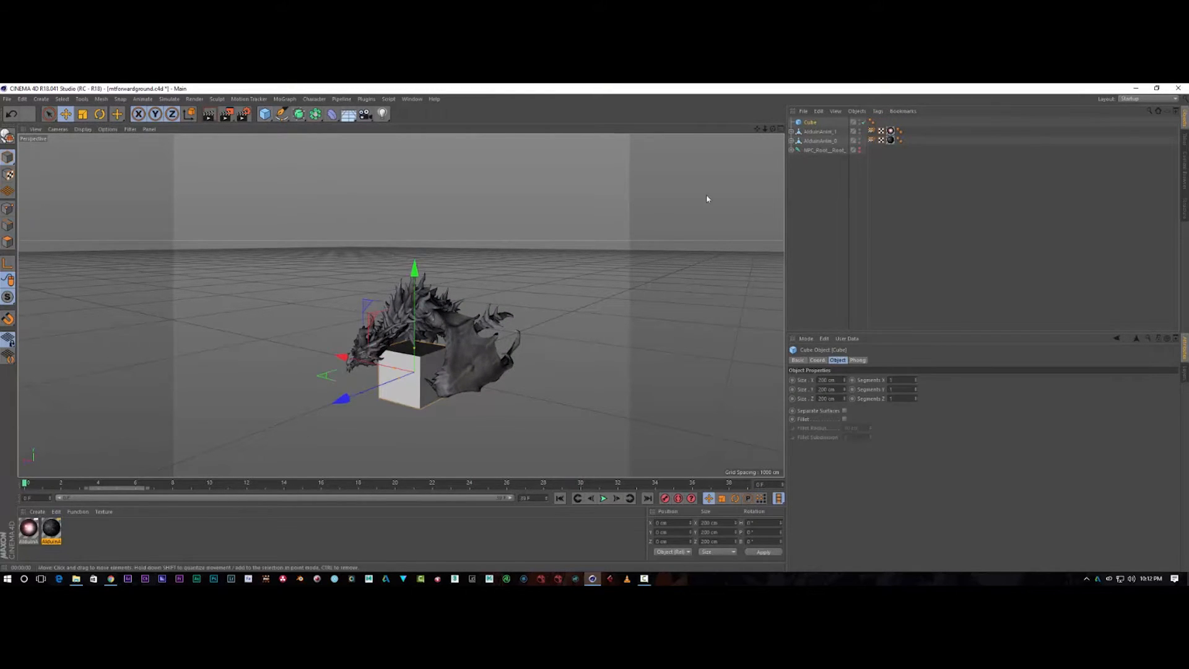
pyautogui.press('Delete')
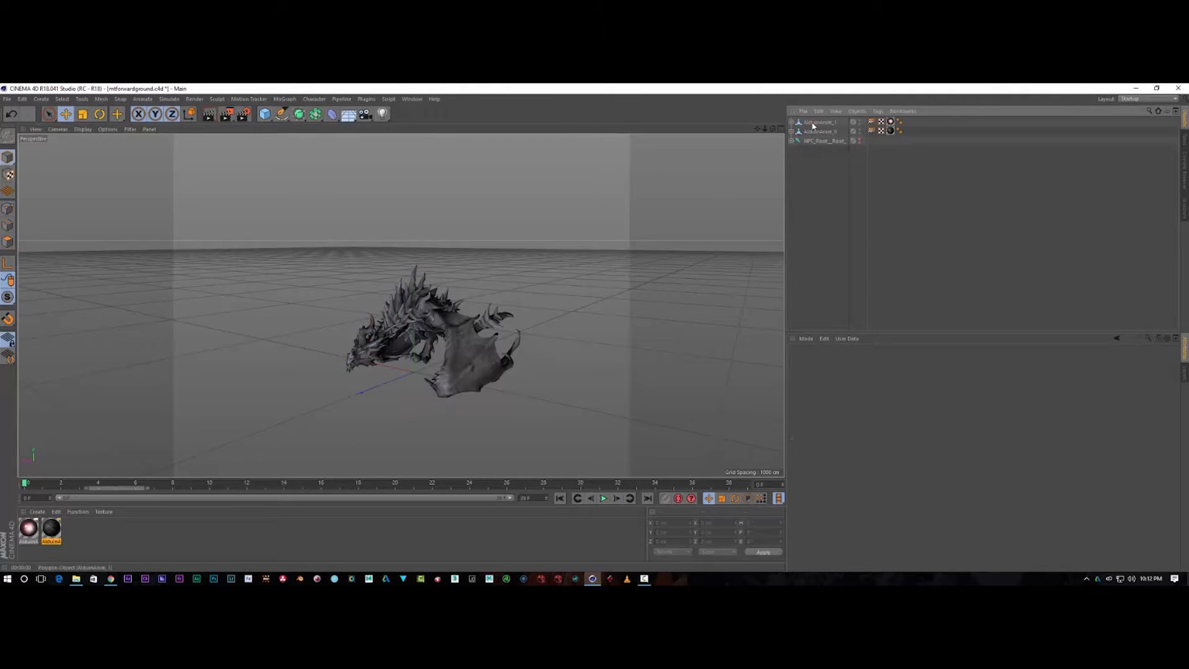
pyautogui.click(267, 116)
pyautogui.click(347, 144)
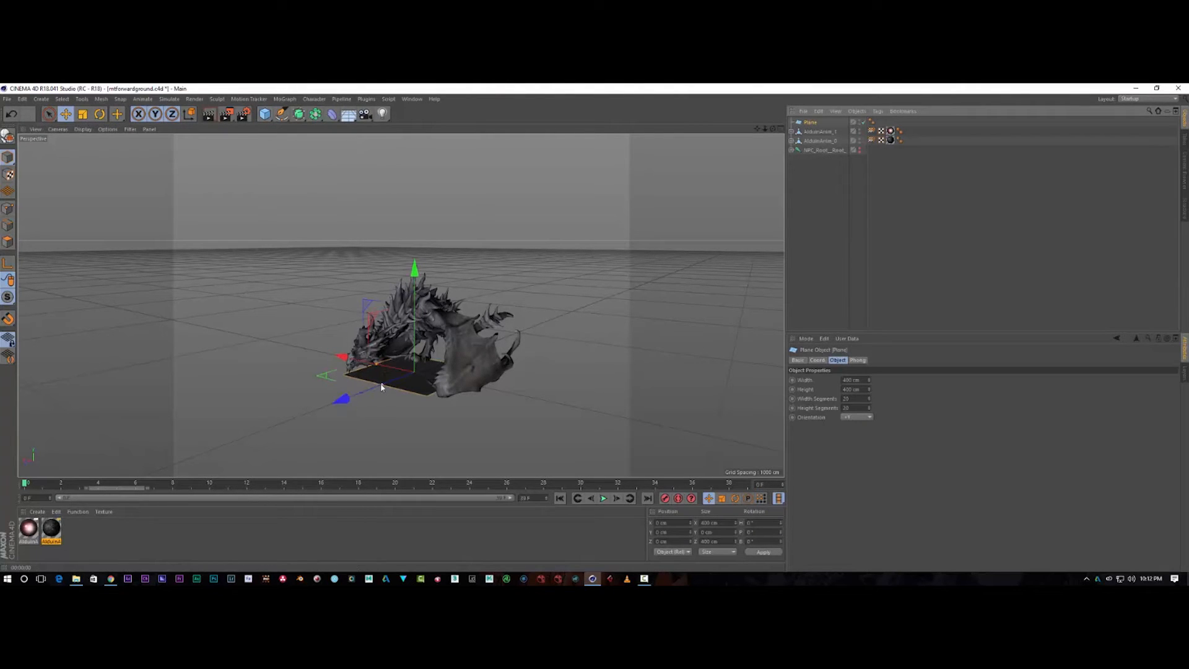
pyautogui.moveTo(384, 388); pyautogui.dragTo(164, 455)
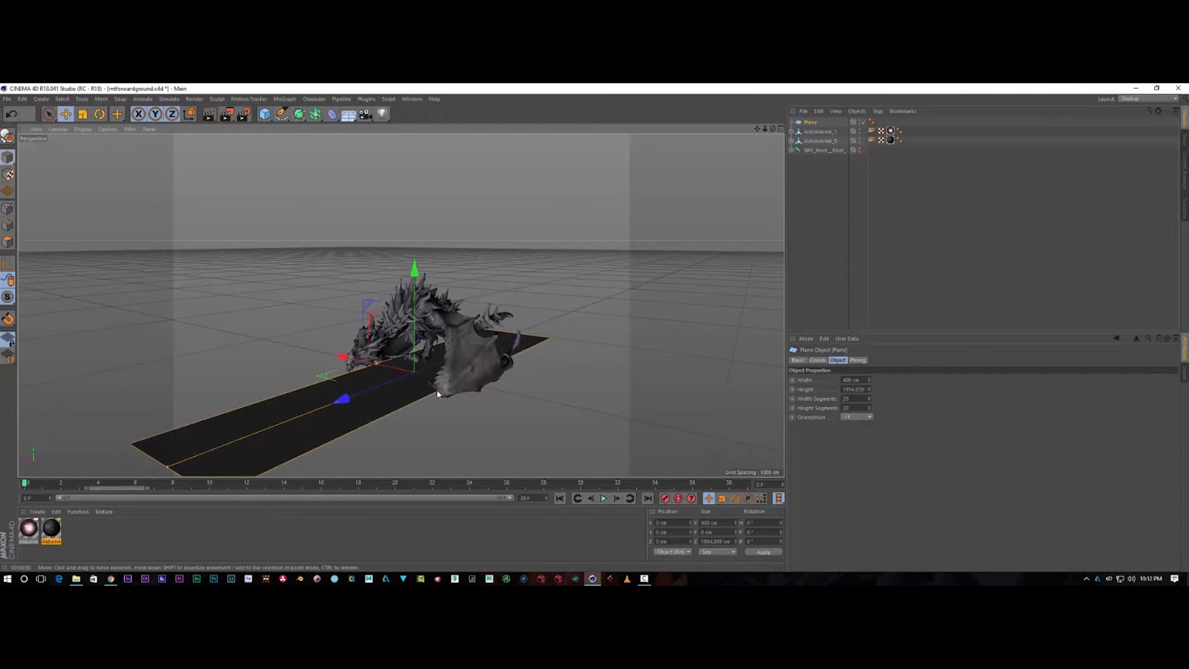
pyautogui.moveTo(376, 366); pyautogui.dragTo(320, 352)
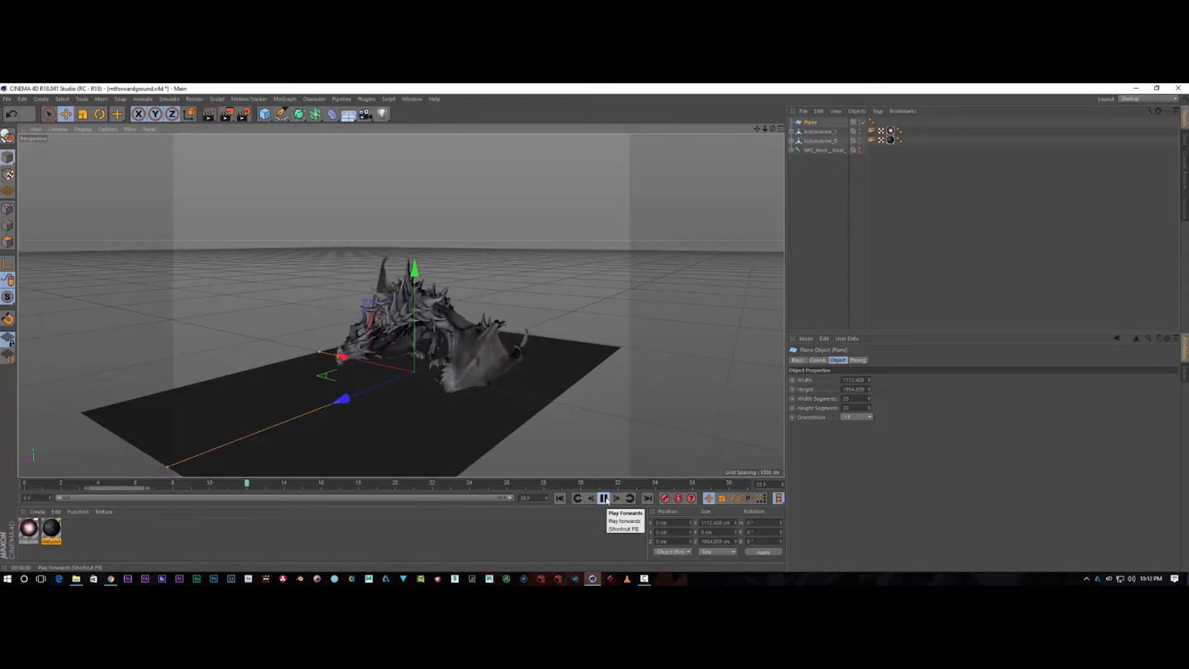
# Step: Check the dragon's animation over the plane and render the view from the dragon's other side
pyautogui.click(604, 499)
pyautogui.moveTo(773, 130); pyautogui.dragTo(690, 138)
pyautogui.moveTo(764, 129); pyautogui.dragTo(694, 129)
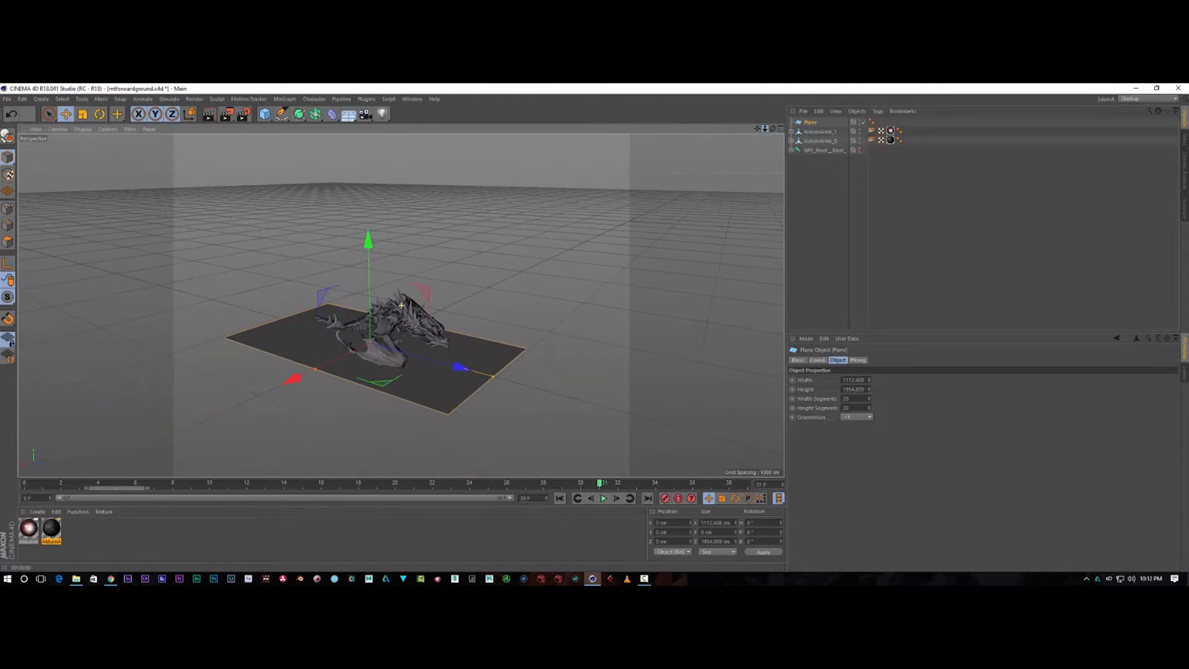
pyautogui.moveTo(772, 128); pyautogui.dragTo(895, 150)
pyautogui.moveTo(765, 129)
pyautogui.mouseDown()
pyautogui.moveTo(802, 129)
pyautogui.moveTo(773, 130)
pyautogui.mouseUp()
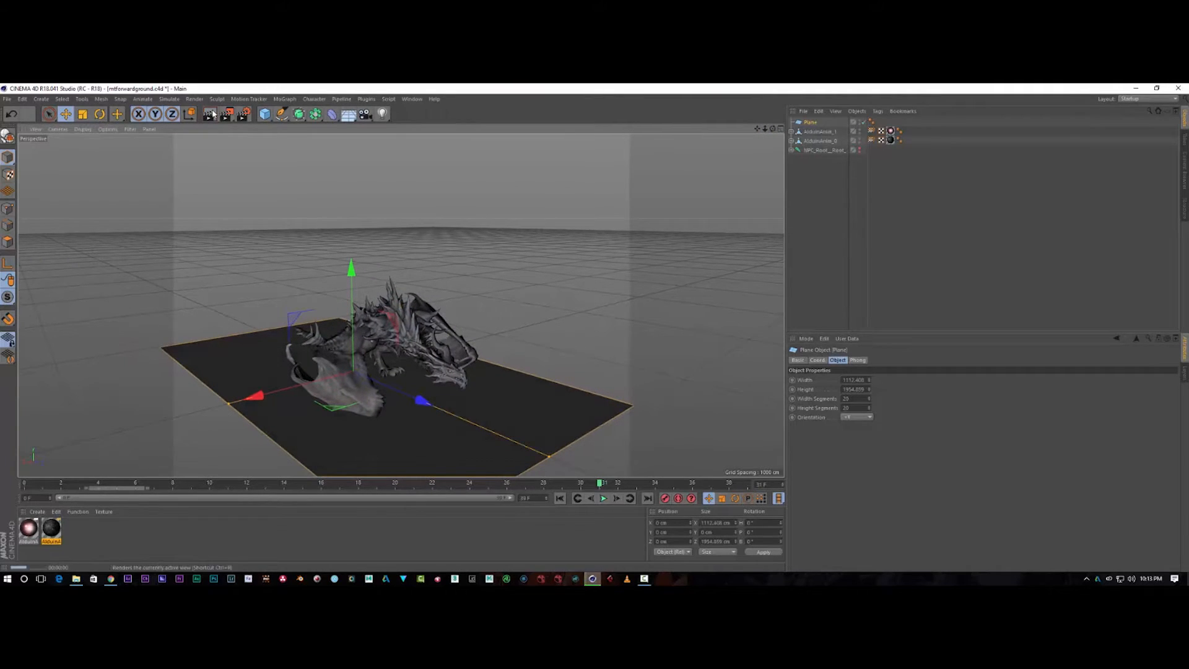
pyautogui.click(209, 114)
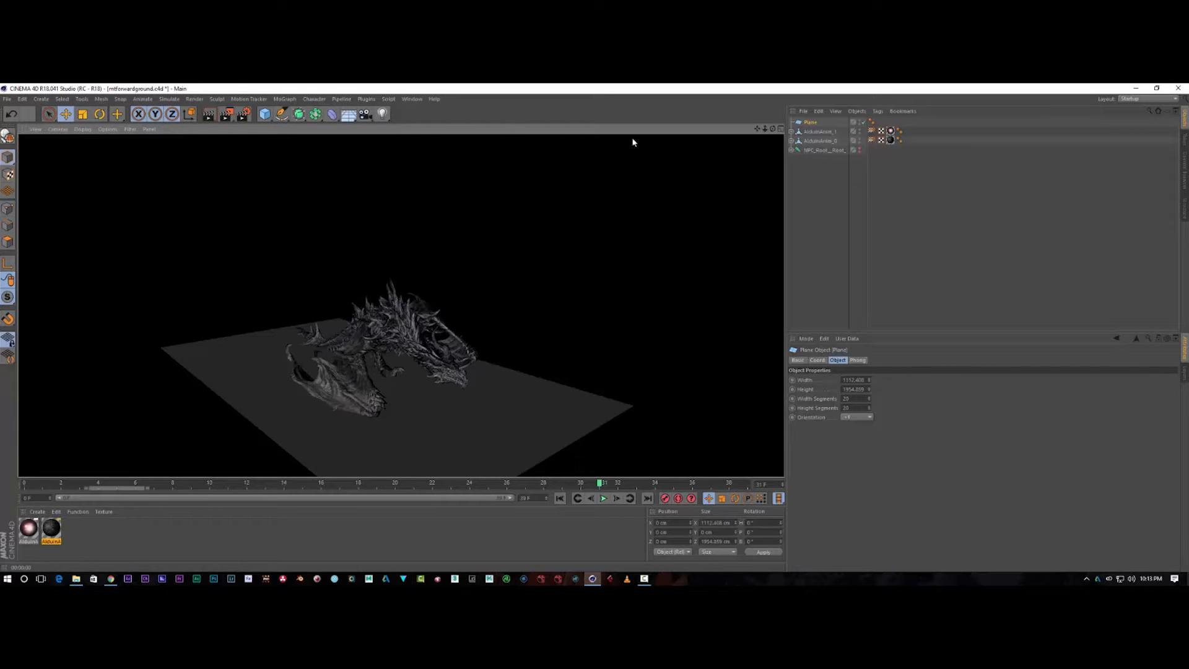
# Step: Create a new material and enable its Glow channel
pyautogui.moveTo(773, 128)
pyautogui.mouseDown()
pyautogui.moveTo(672, 142)
pyautogui.moveTo(681, 119)
pyautogui.mouseUp()
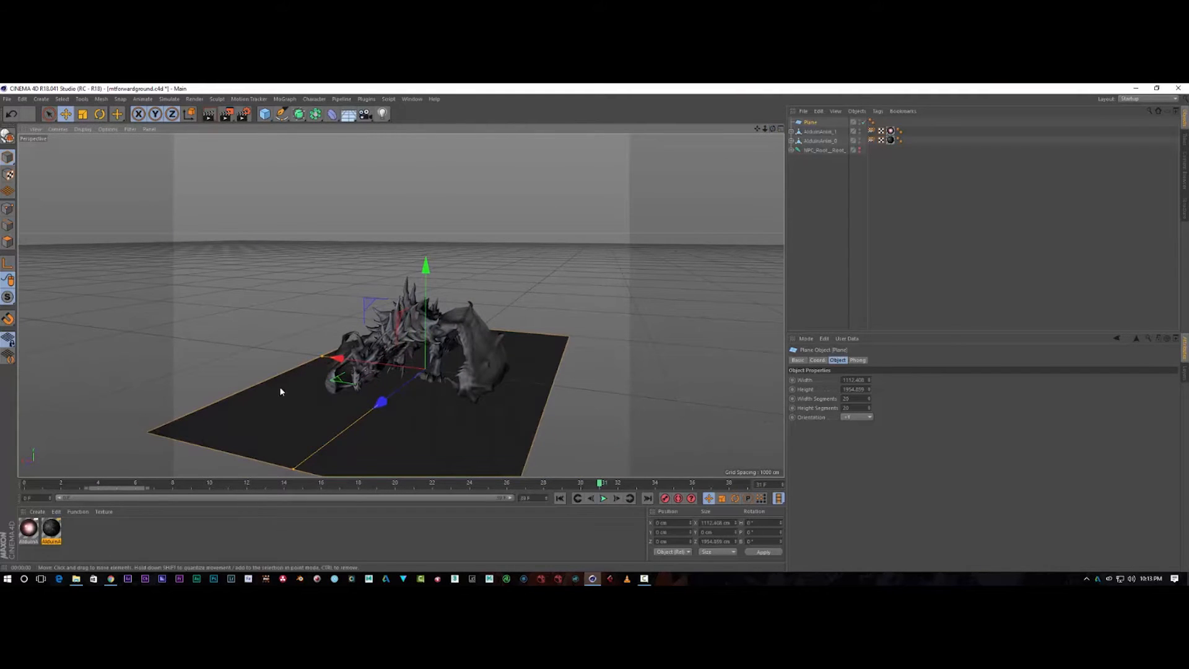
pyautogui.click(104, 542)
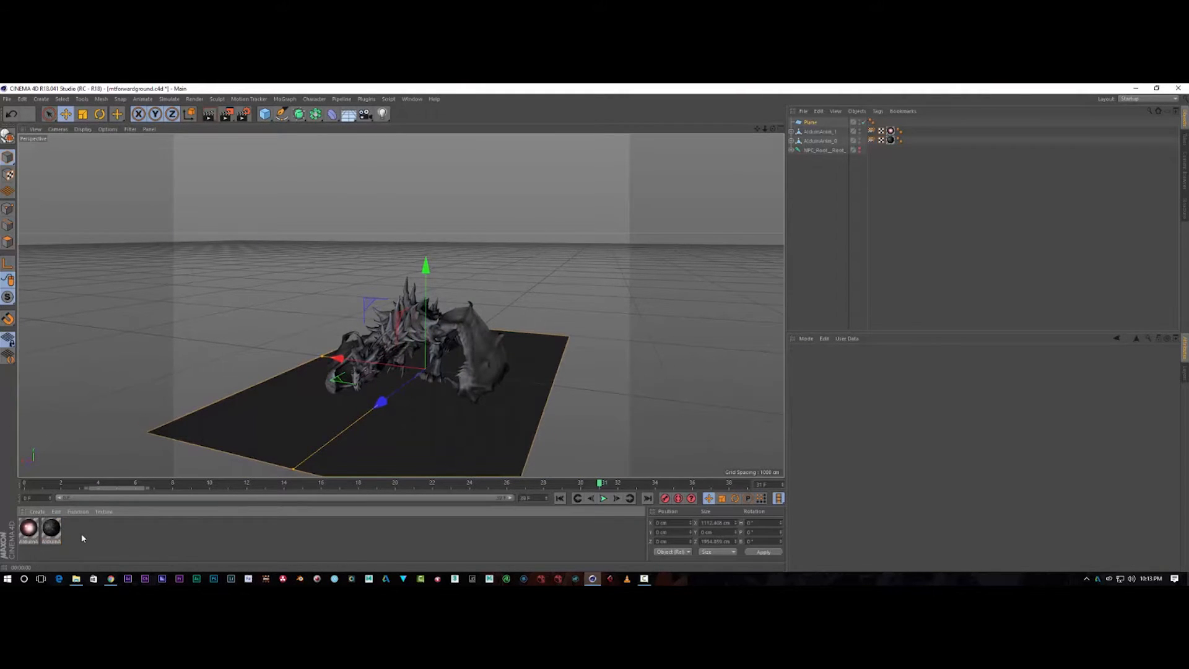
pyautogui.click(44, 513)
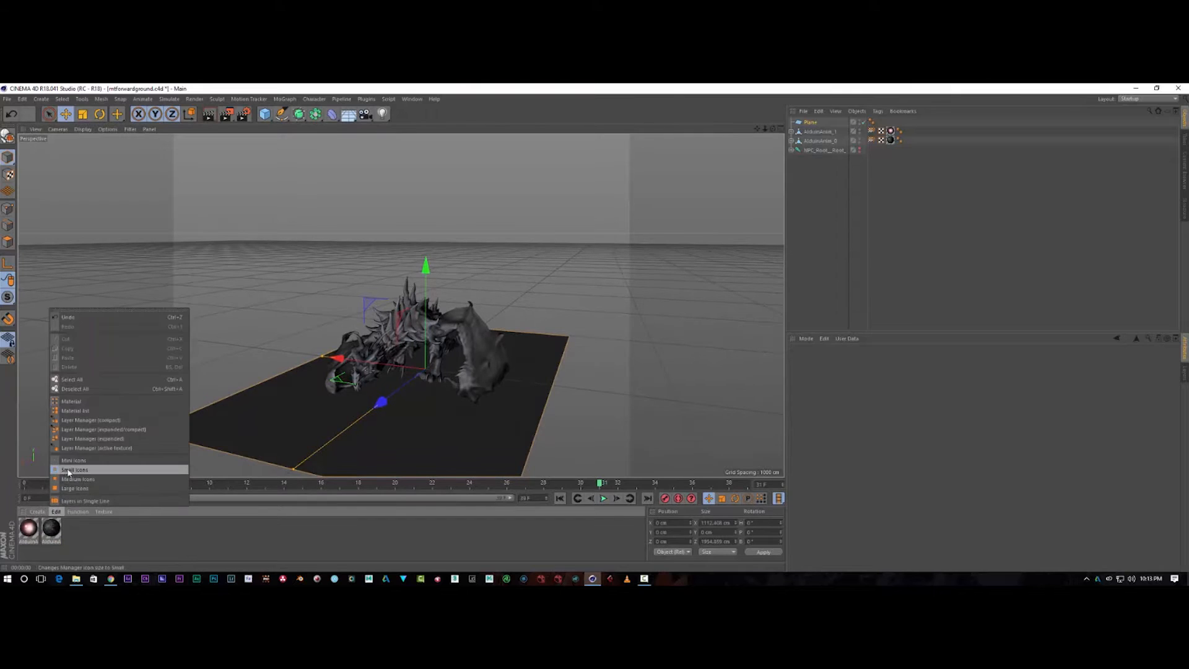
pyautogui.click(56, 431)
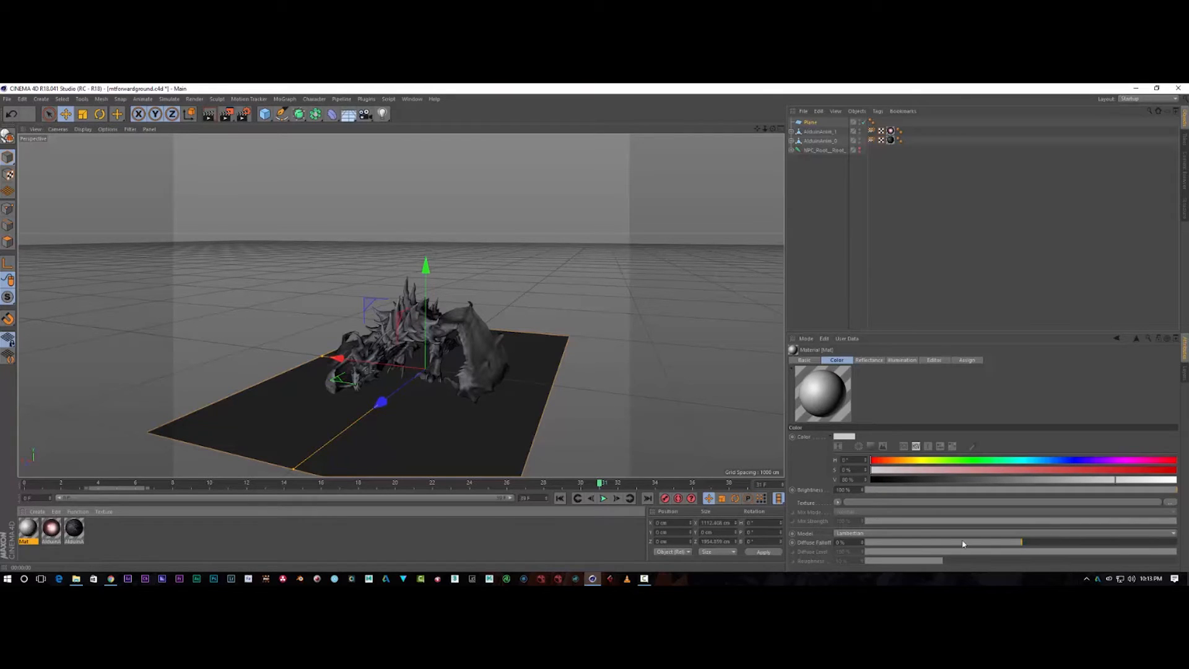
pyautogui.click(805, 360)
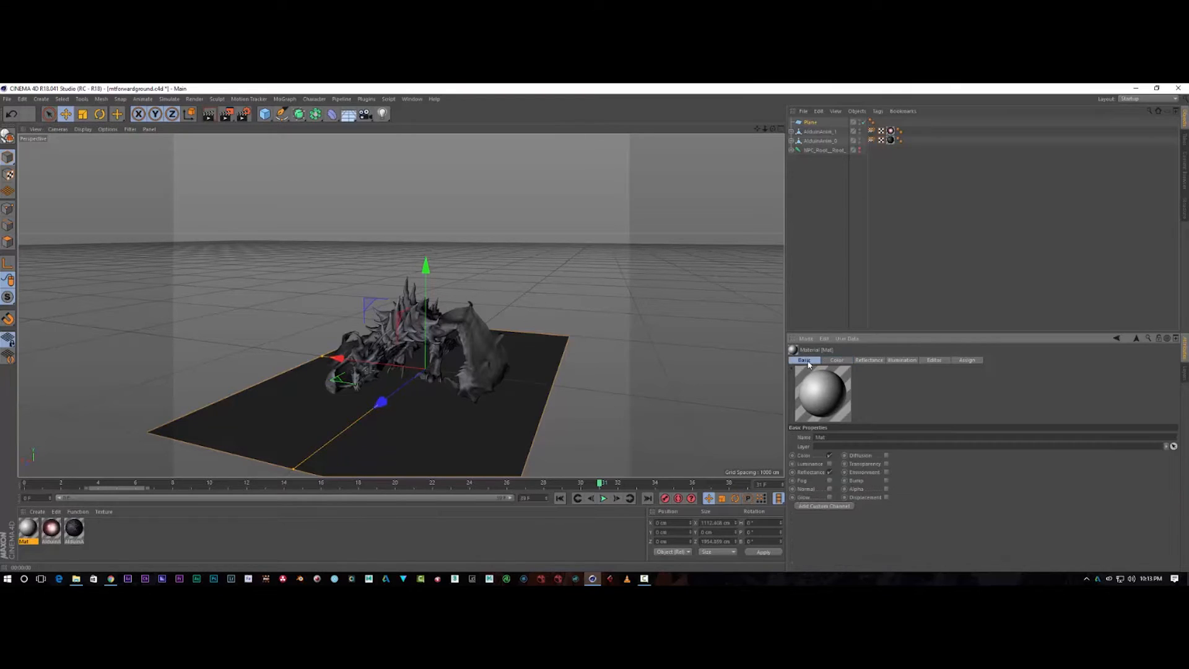
pyautogui.click(830, 463)
pyautogui.click(830, 464)
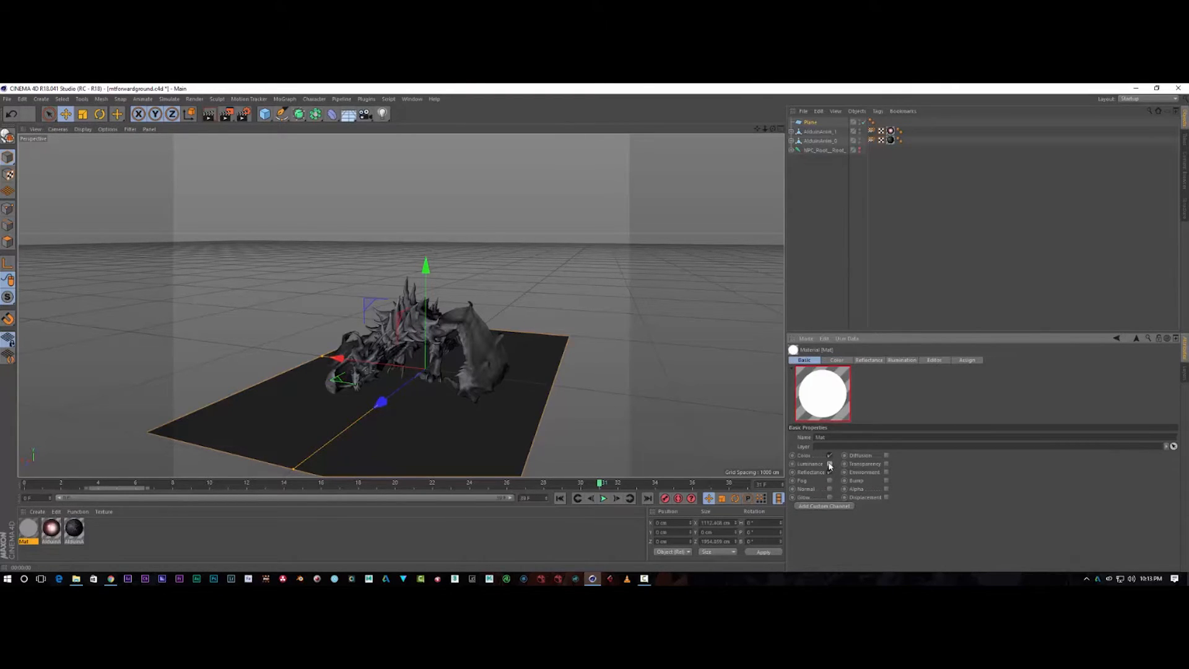
pyautogui.click(830, 498)
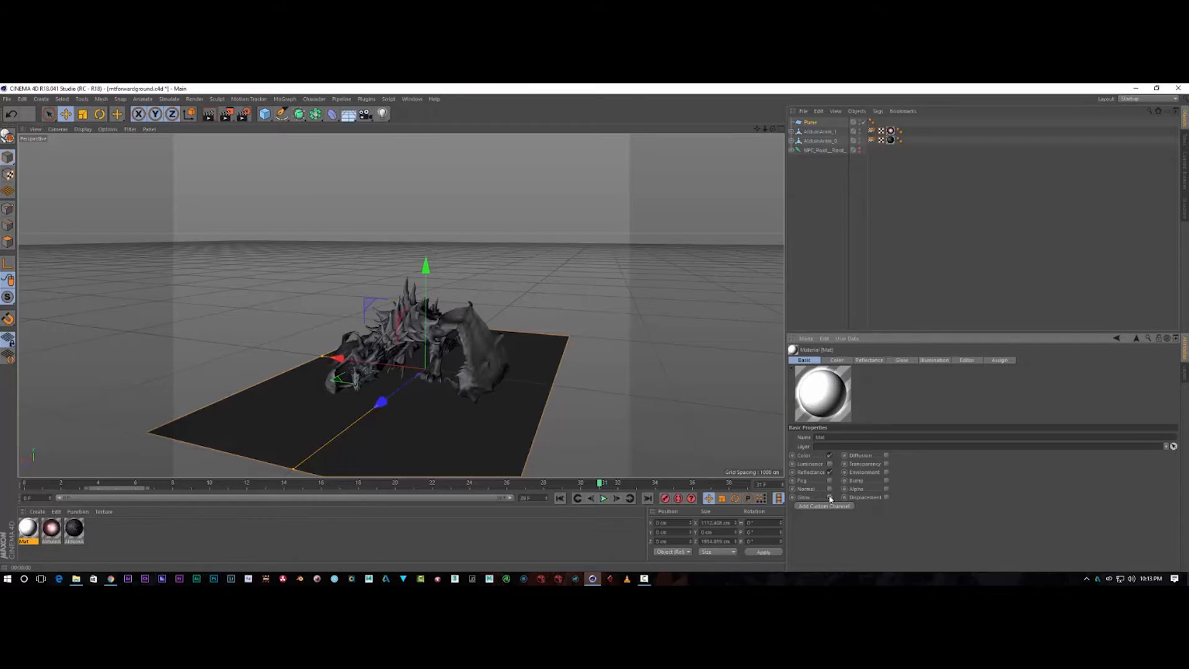
# Step: Examine the new material's reflectance, color, illumination and editor settings without changing them
pyautogui.click(870, 361)
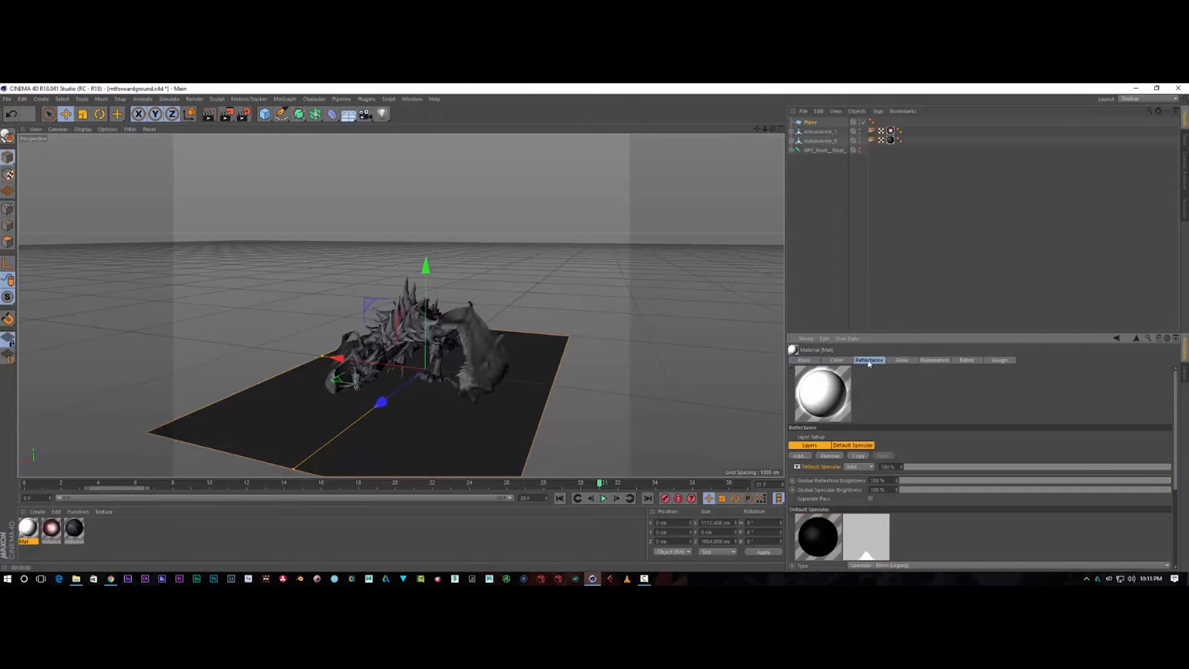
pyautogui.click(838, 360)
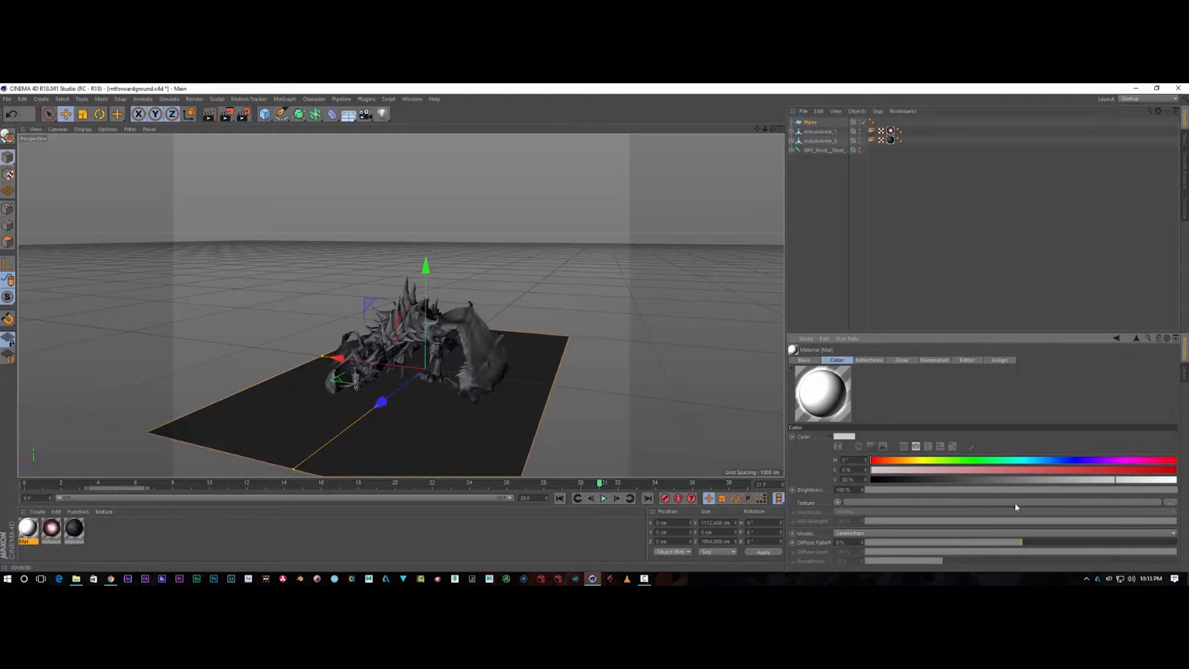
pyautogui.click(935, 361)
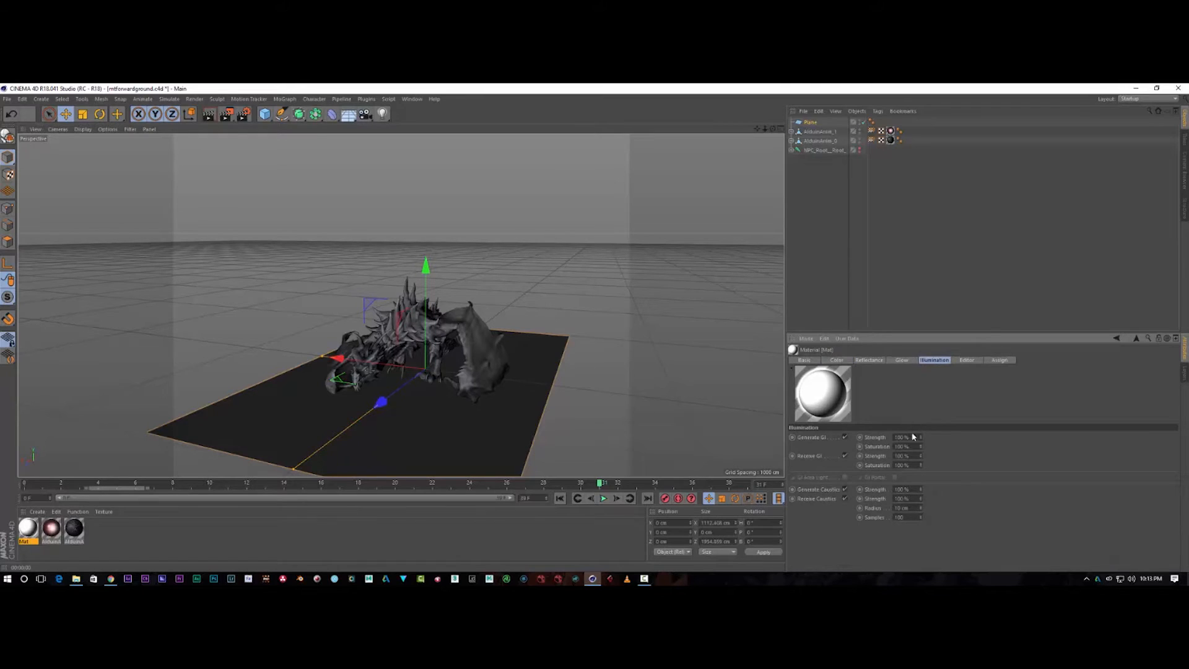
pyautogui.click(967, 360)
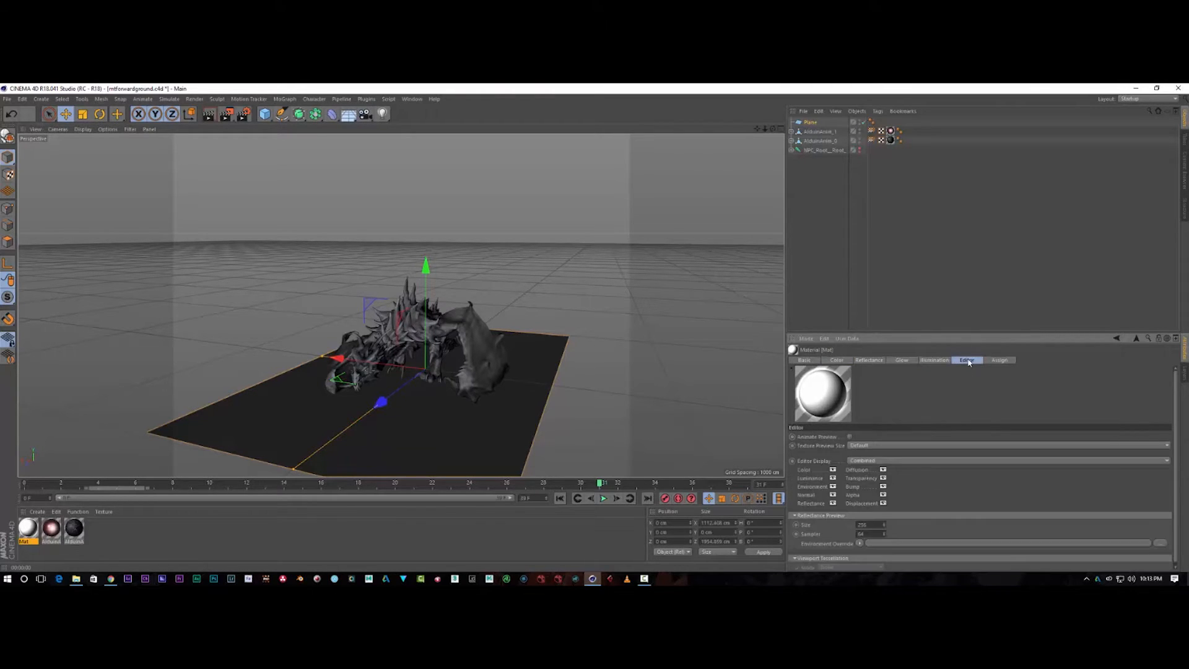
pyautogui.click(868, 446)
pyautogui.click(894, 427)
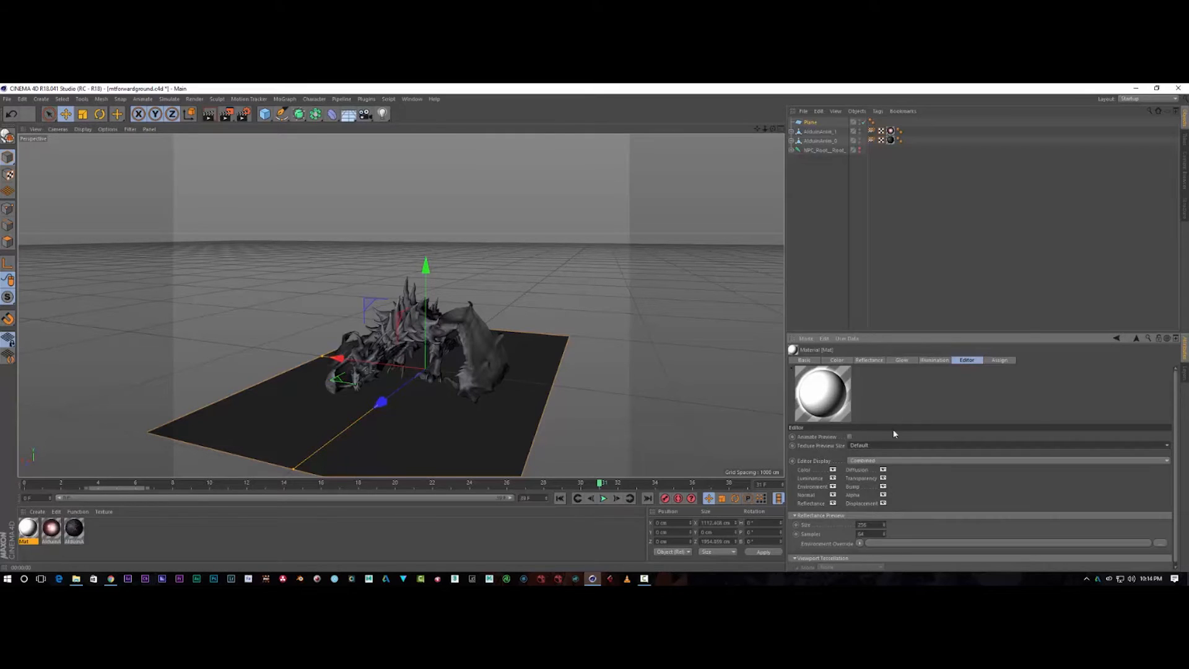
pyautogui.click(886, 543)
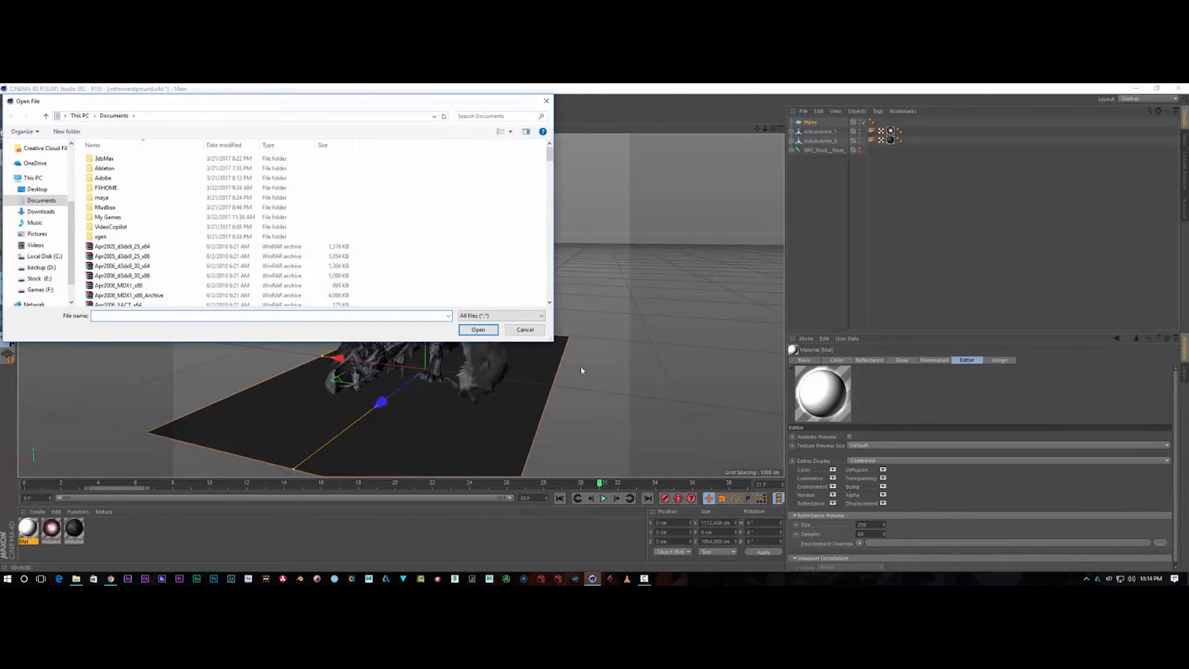
pyautogui.click(525, 329)
pyautogui.click(796, 361)
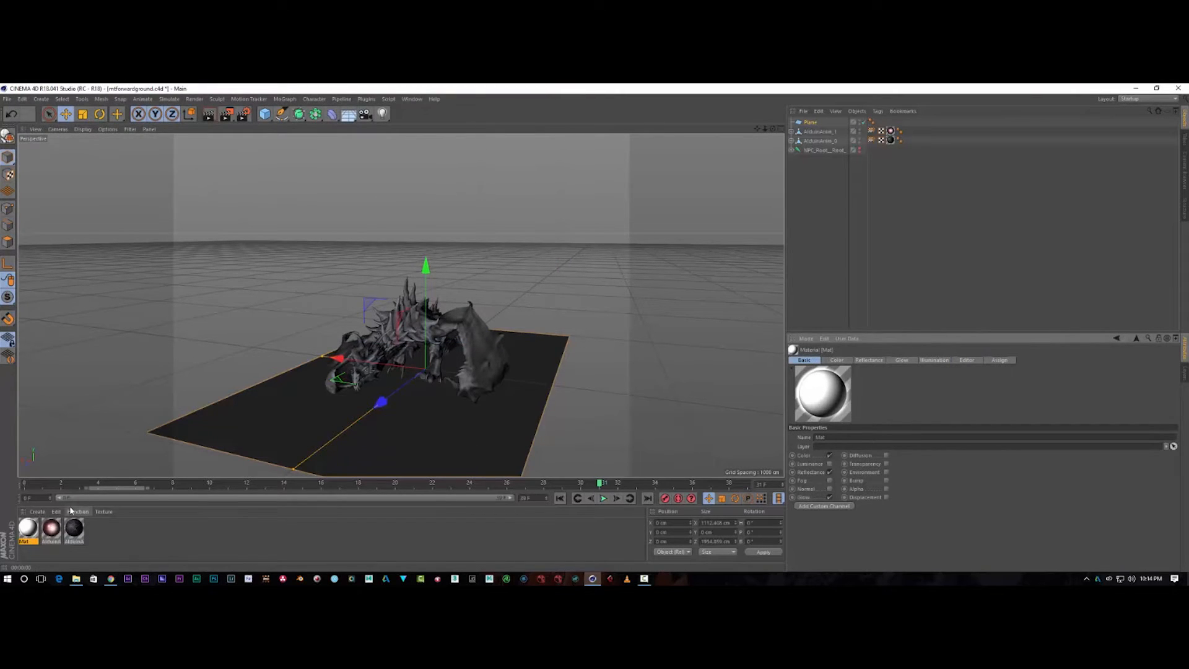
# Step: Test the new material on the plane with a view render and remove its texture tag
pyautogui.moveTo(821, 133); pyautogui.dragTo(810, 122)
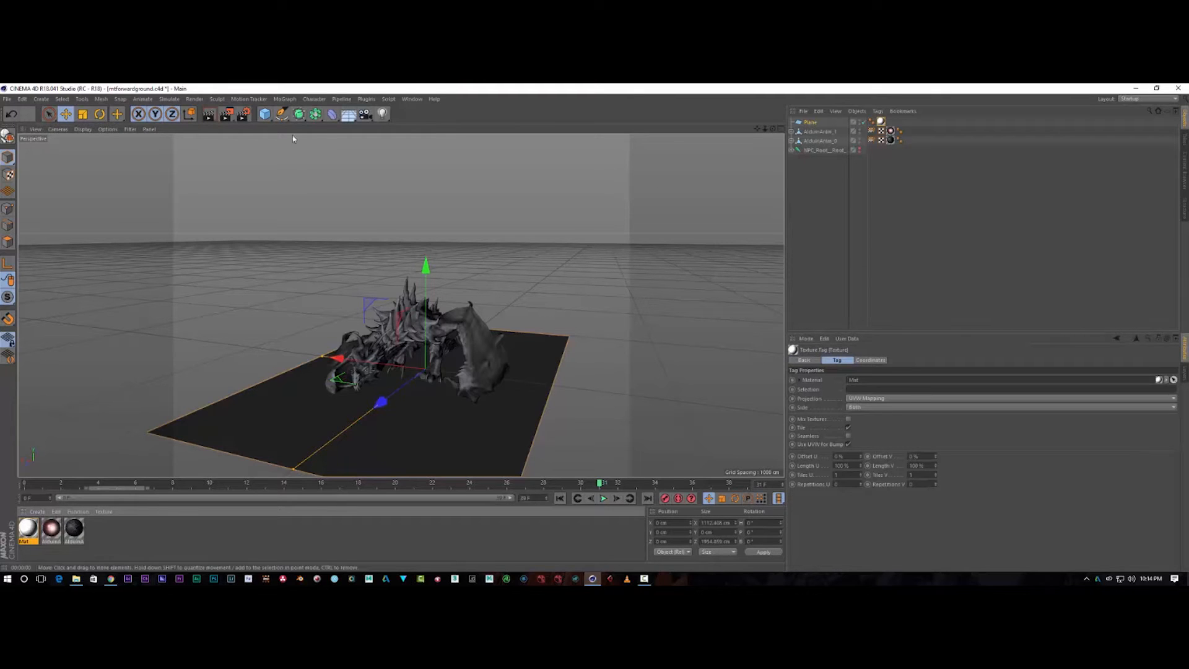
pyautogui.click(210, 116)
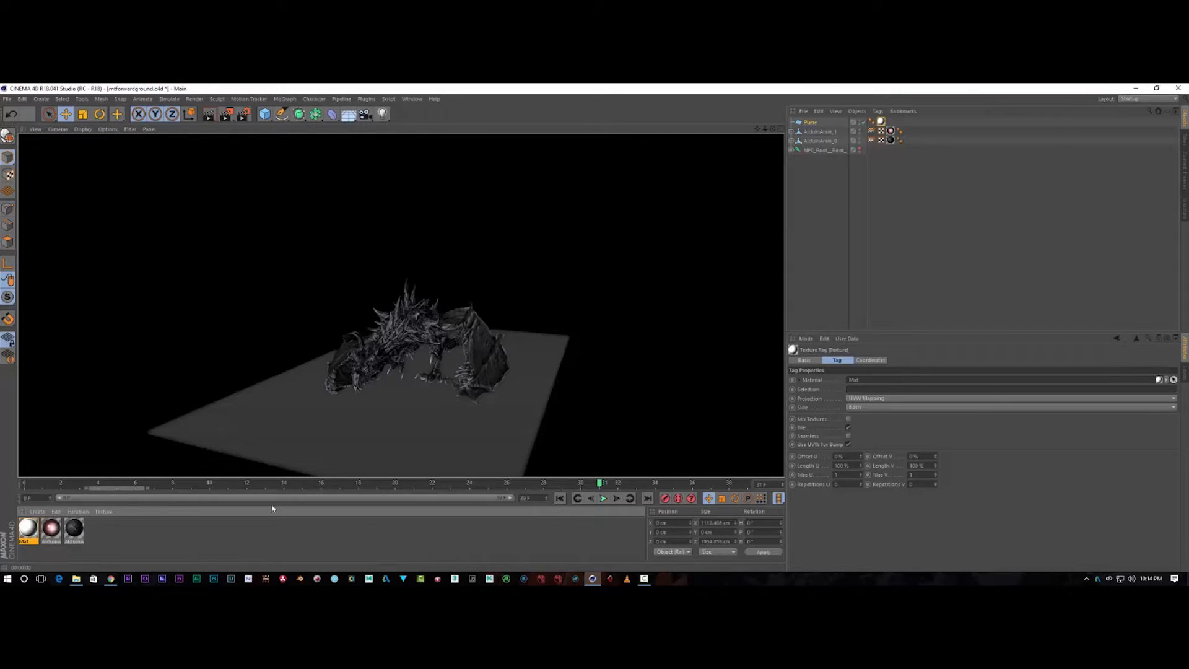
pyautogui.click(881, 122)
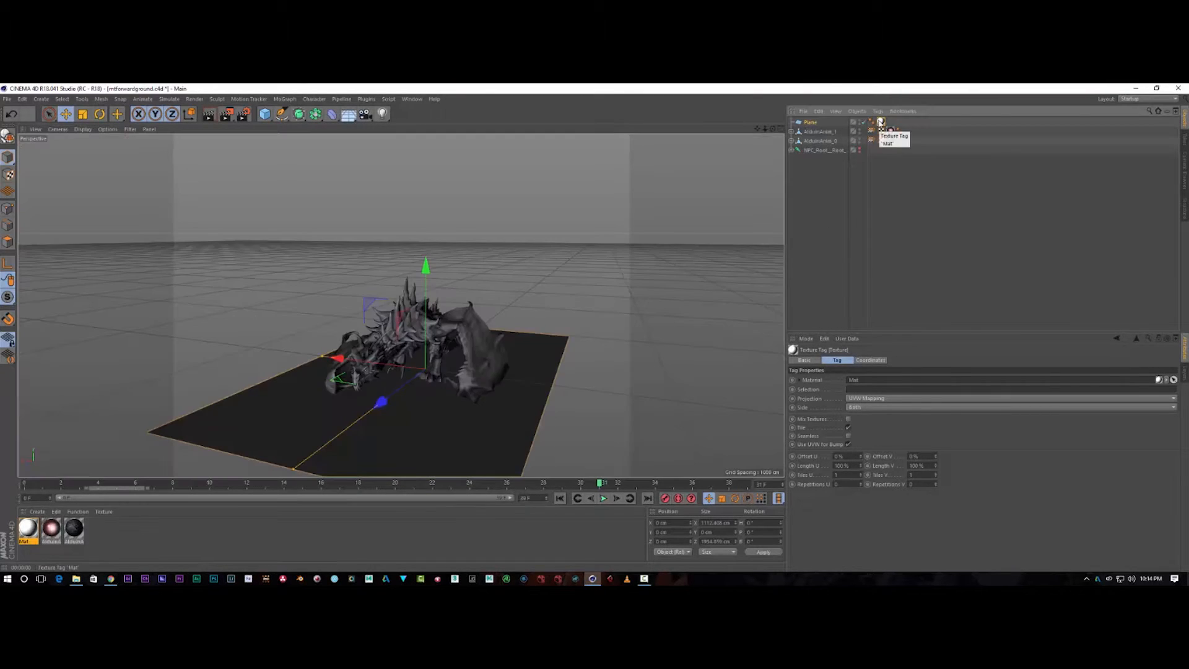
pyautogui.press('Delete')
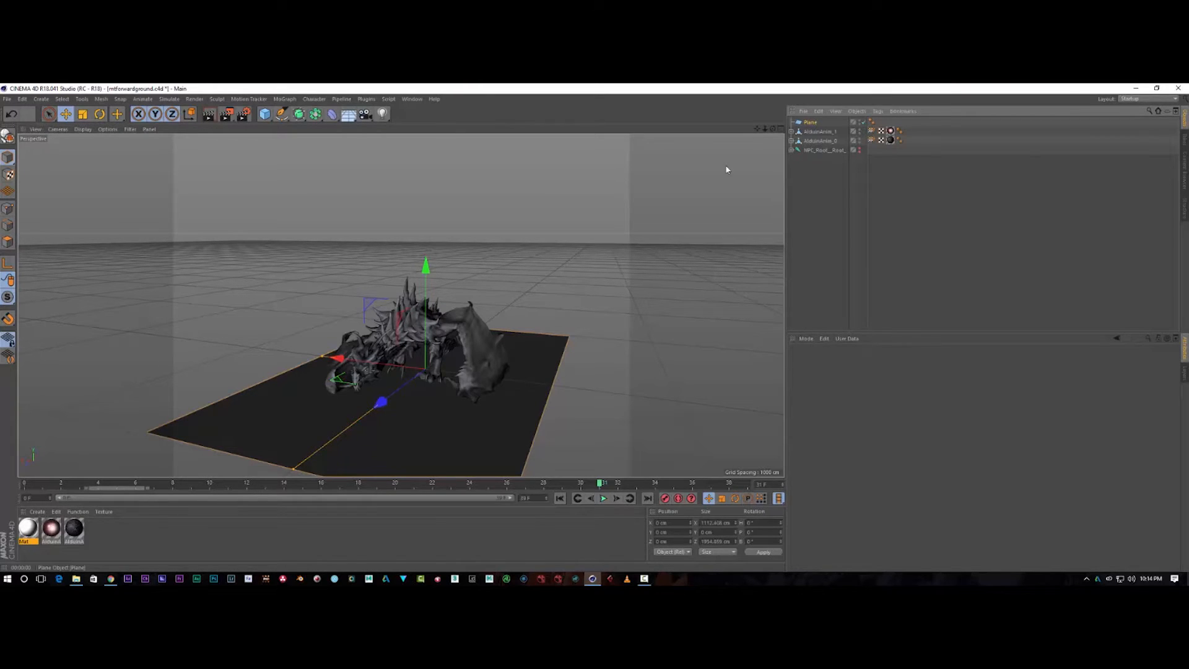
# Step: Add an area light and raise it about 667 cm above the dragon
pyautogui.click(365, 118)
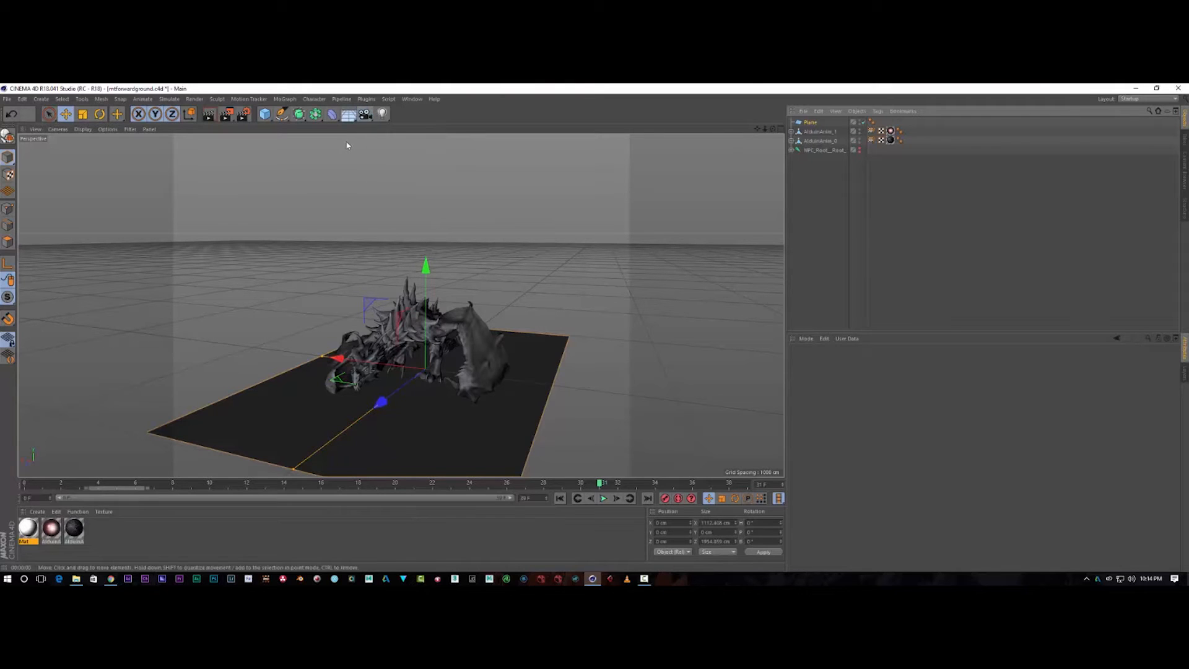
pyautogui.click(385, 123)
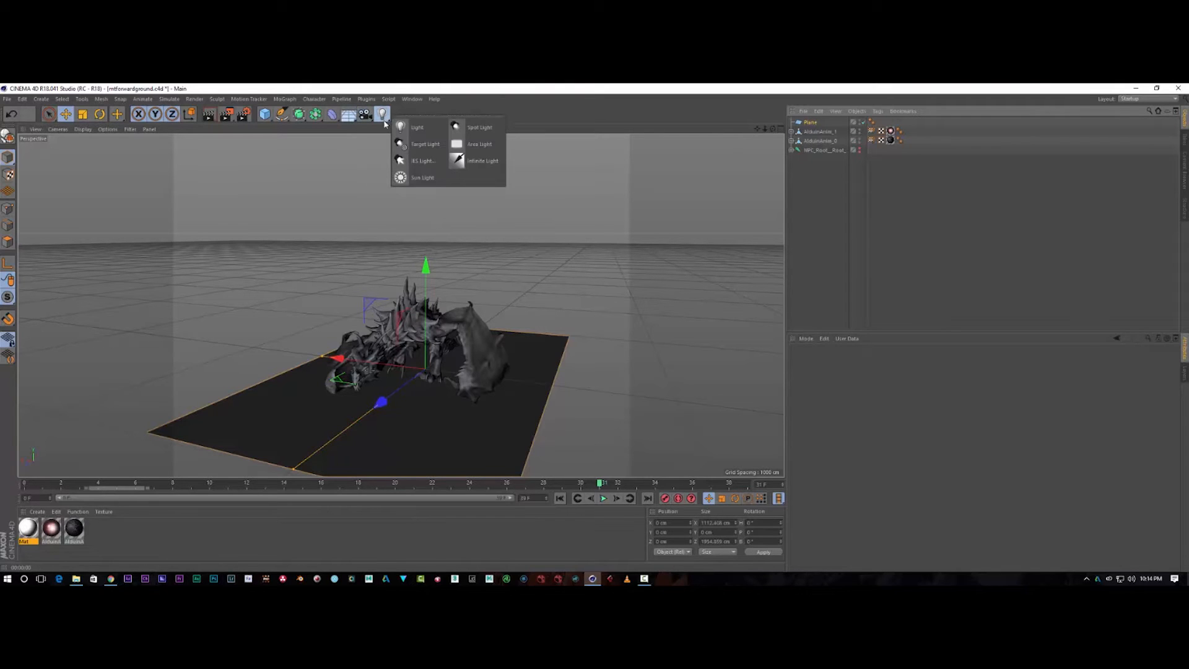
pyautogui.click(415, 132)
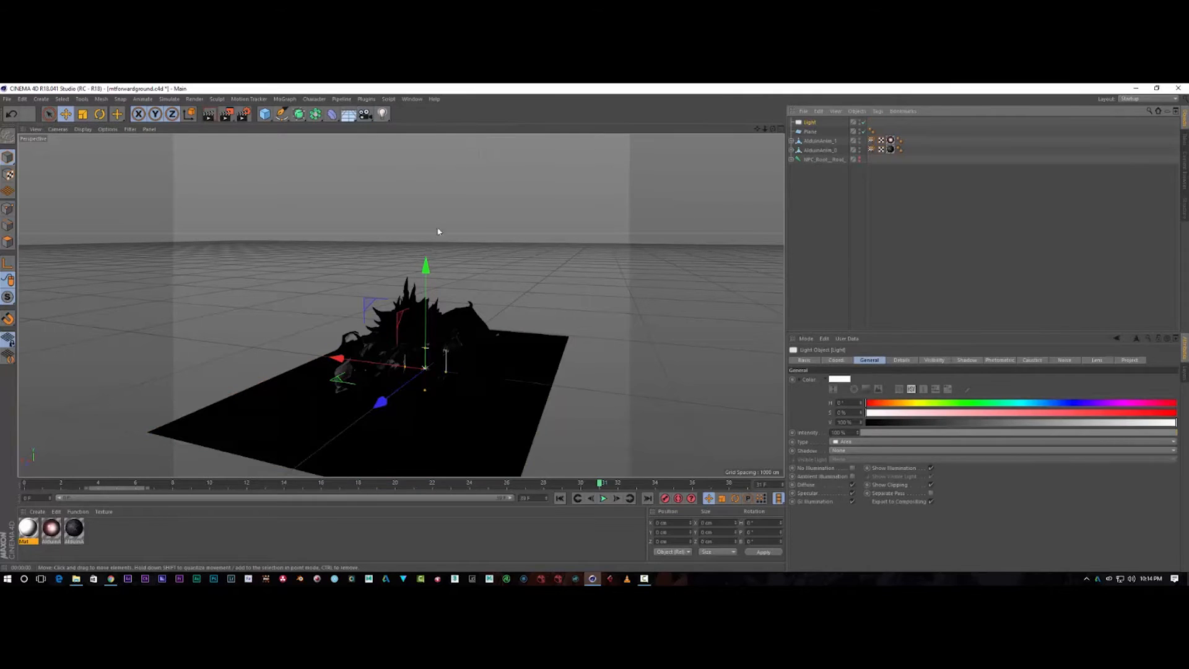
pyautogui.moveTo(426, 267); pyautogui.dragTo(441, 137)
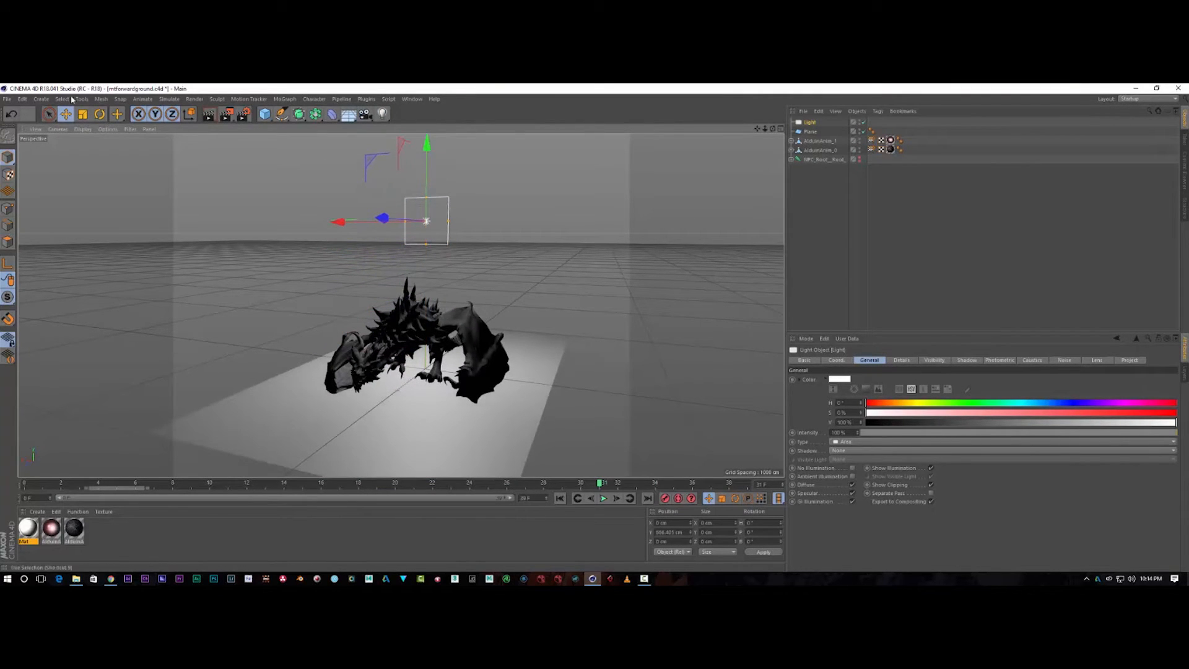
# Step: Rotate the area light to a pitch of about -71° and show its general light properties
pyautogui.click(100, 113)
pyautogui.moveTo(410, 180); pyautogui.dragTo(439, 212)
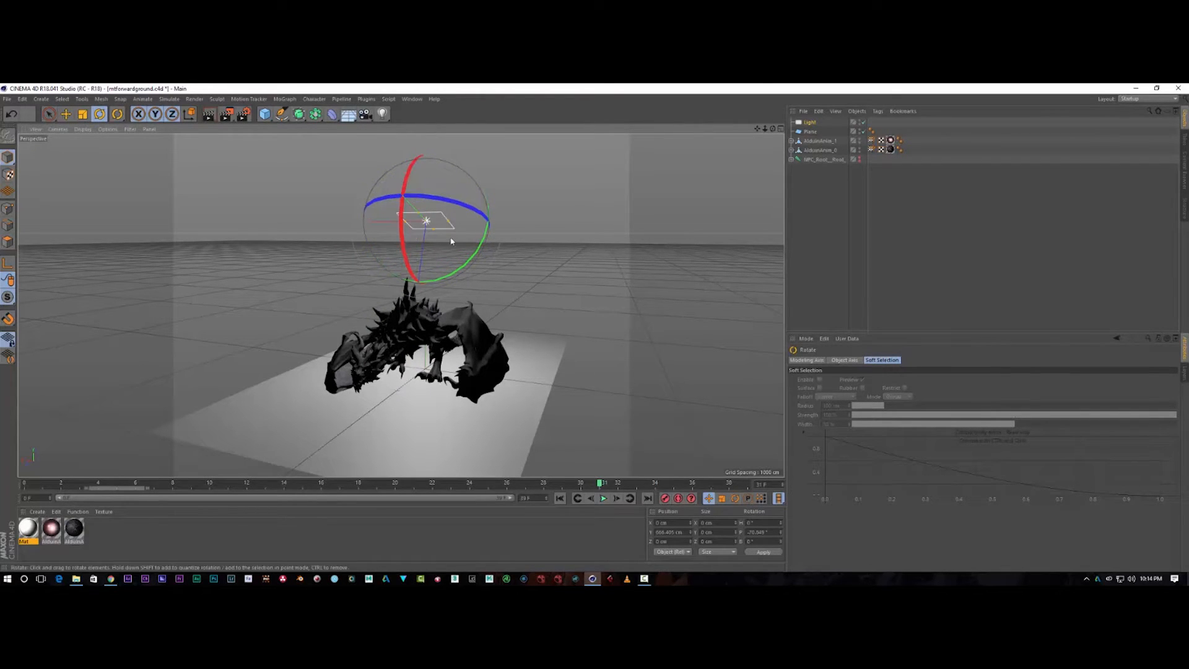
pyautogui.click(809, 122)
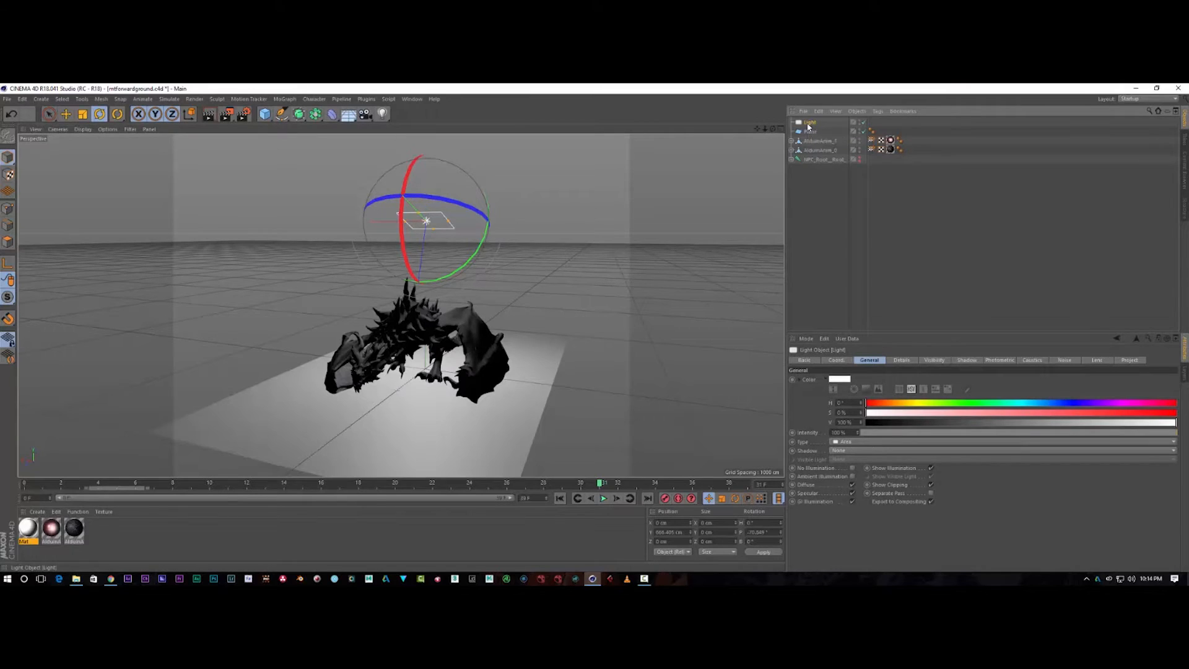
# Step: Duplicate the area light and move the copy sideways and up to a height of about 1220 cm
pyautogui.hotkey('ctrl', 'c')
pyautogui.hotkey('ctrl', 'v')
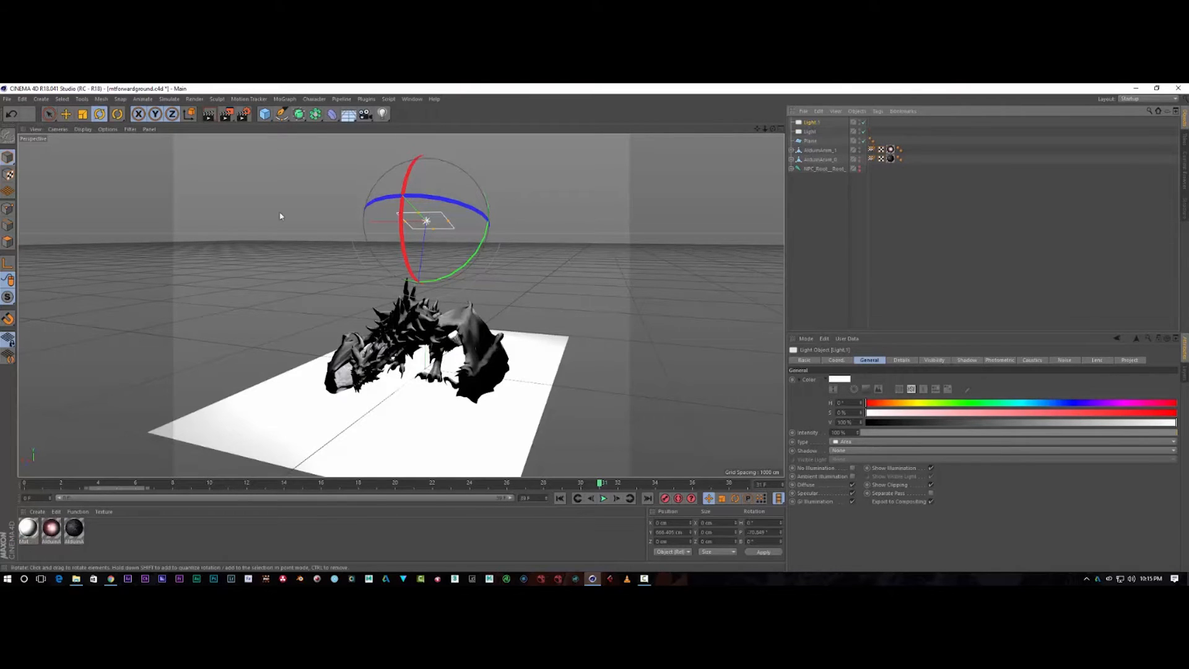
pyautogui.click(66, 114)
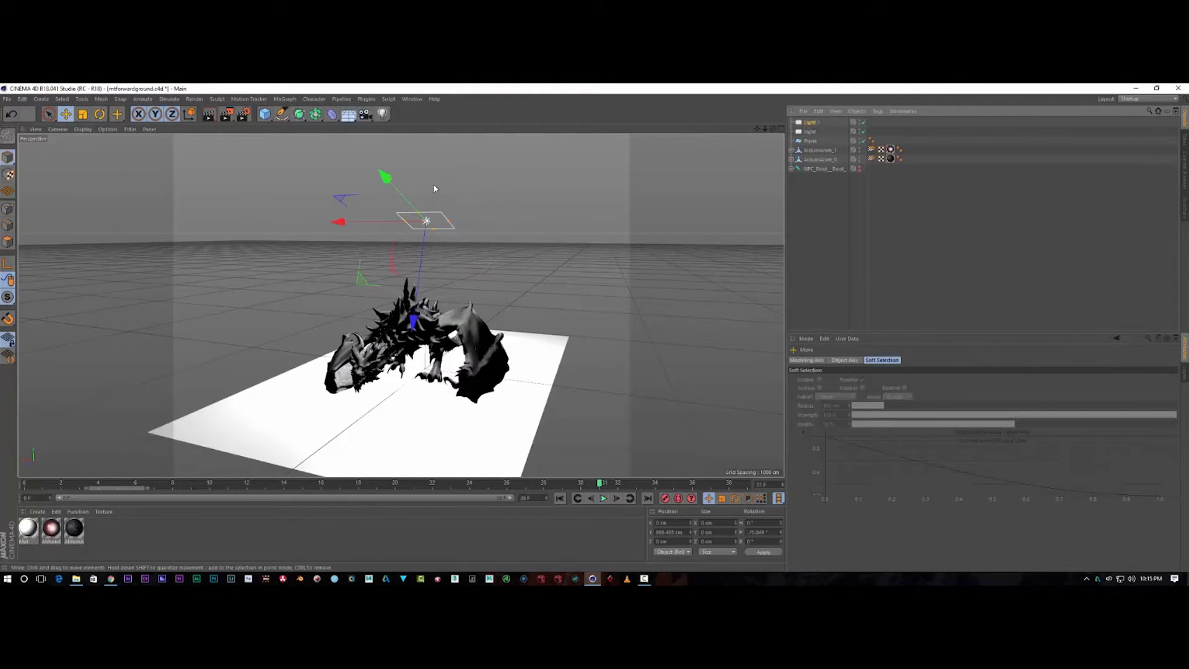
pyautogui.moveTo(345, 222); pyautogui.dragTo(463, 217)
pyautogui.moveTo(545, 323); pyautogui.dragTo(557, 179)
# Step: Raise the original area light to about 1420 cm and rotate its pitch to about -85°
pyautogui.click(810, 131)
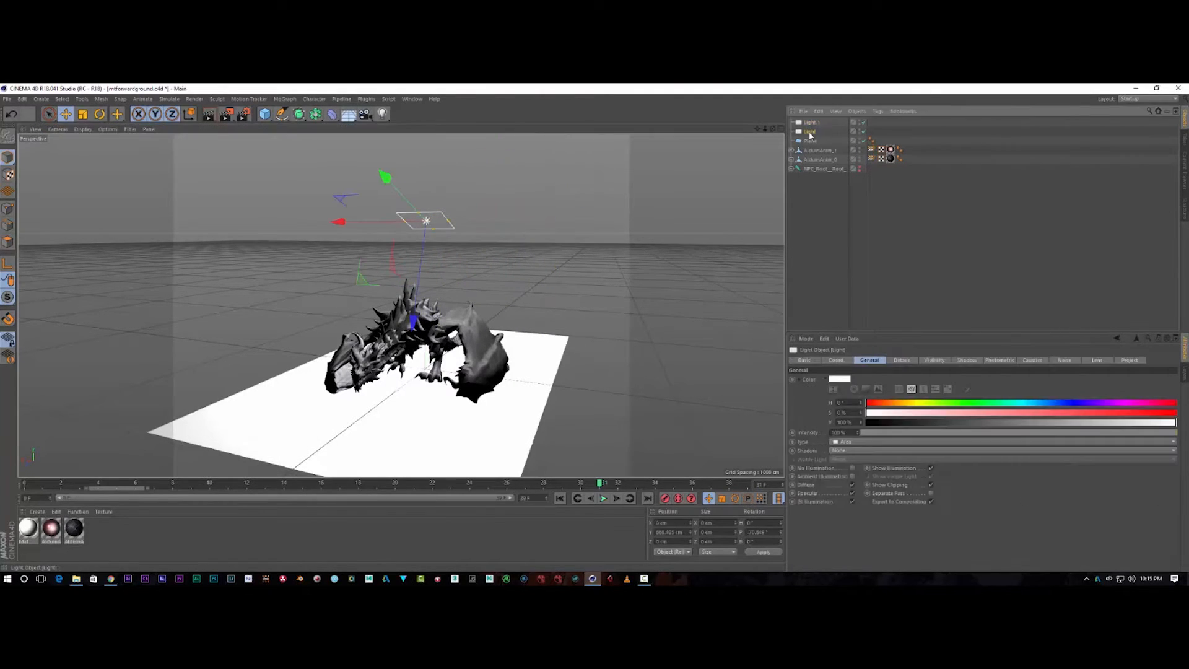
pyautogui.moveTo(421, 229); pyautogui.dragTo(411, 197)
pyautogui.scroll(-5, 470, 260)
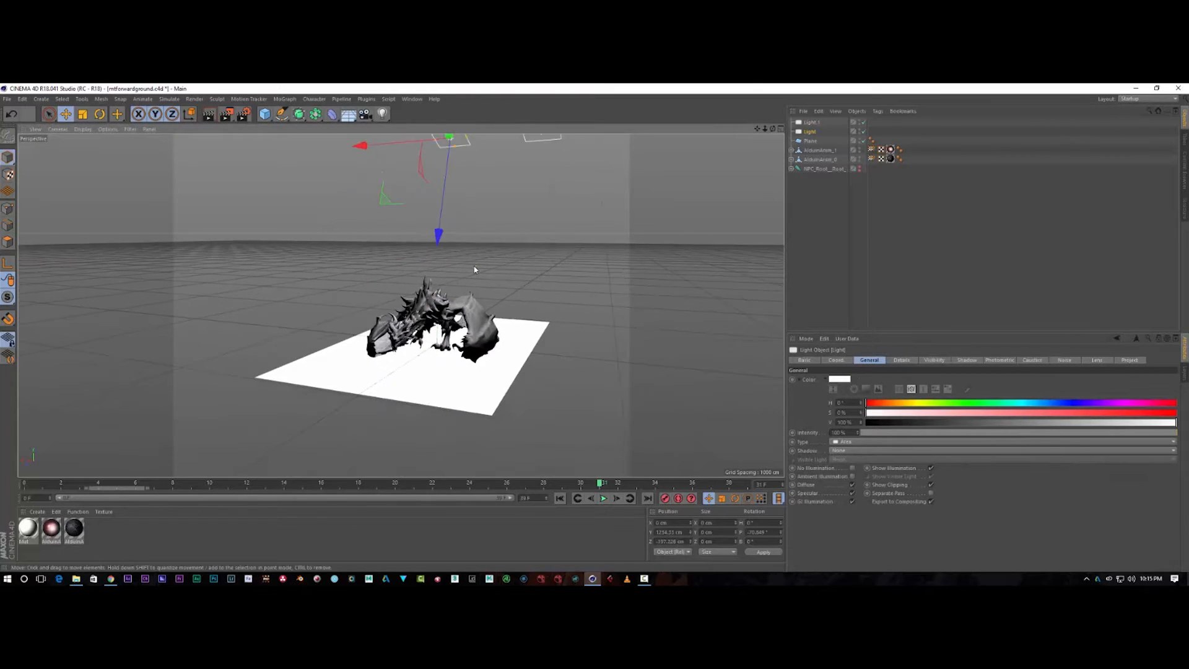
pyautogui.moveTo(446, 268)
pyautogui.mouseDown()
pyautogui.moveTo(447, 229)
pyautogui.moveTo(448, 249)
pyautogui.mouseUp()
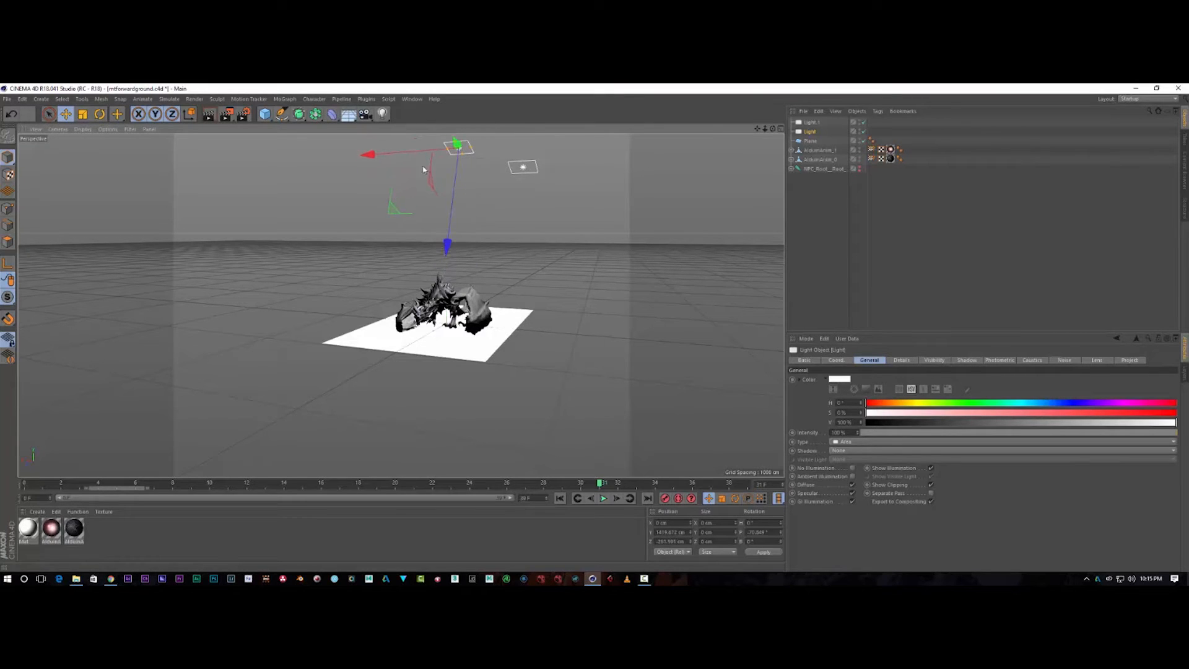
pyautogui.click(101, 114)
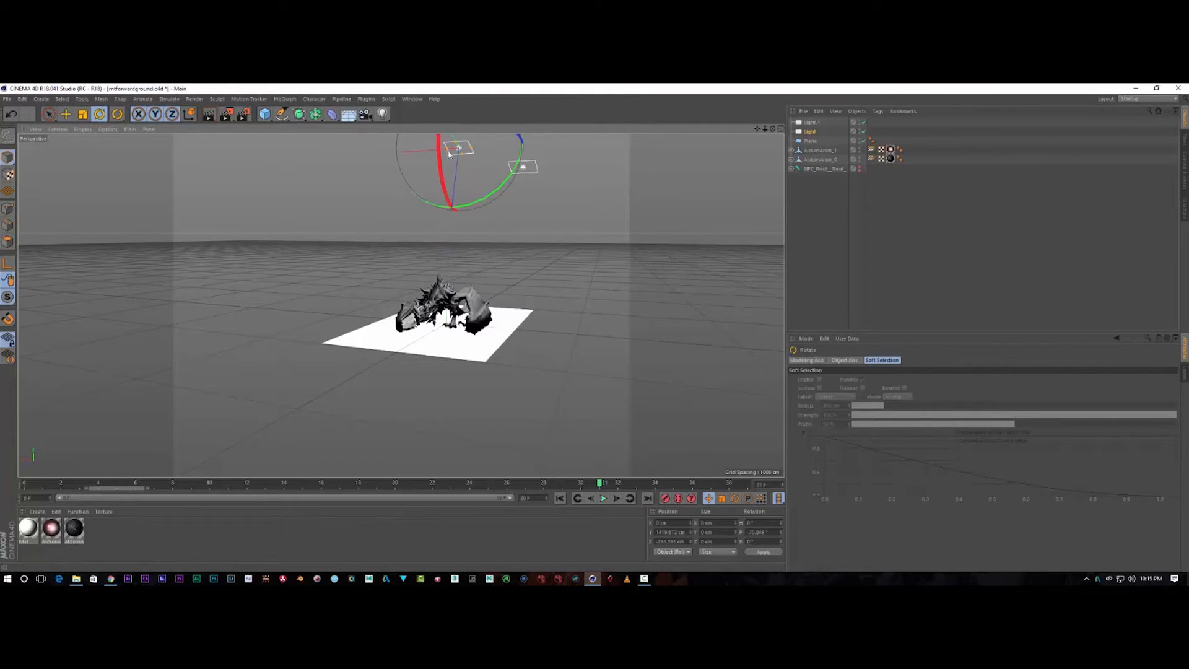
pyautogui.moveTo(443, 165); pyautogui.dragTo(451, 171)
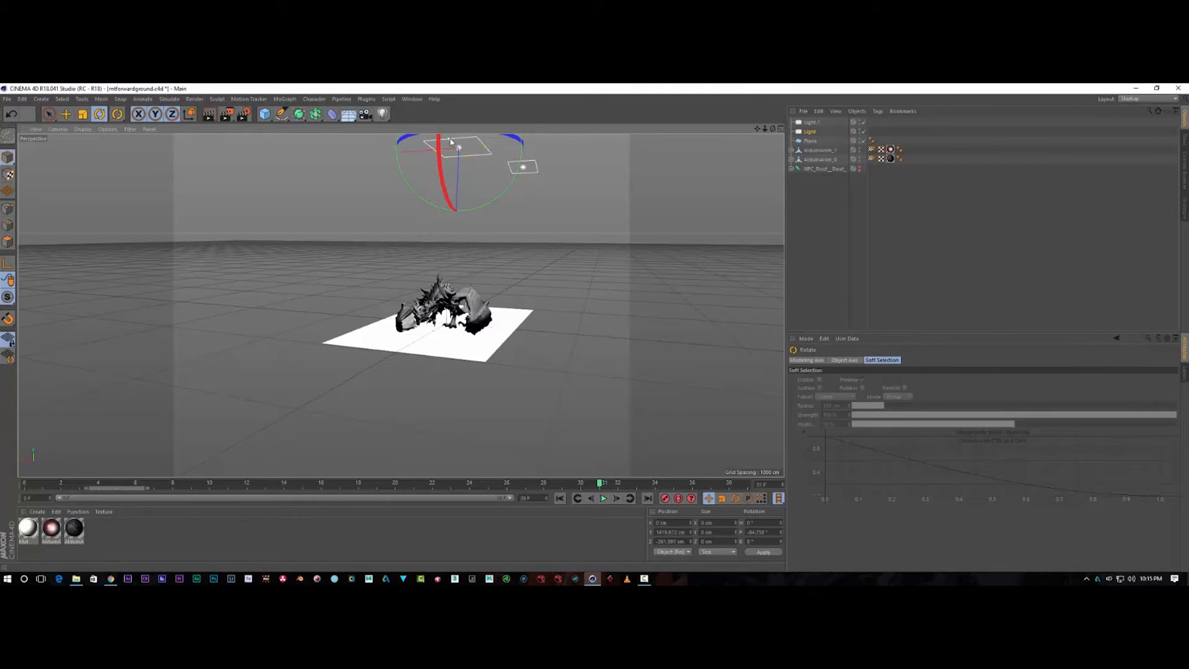
# Step: Render the current view to check the dragon and floor under the two lights
pyautogui.click(66, 114)
pyautogui.click(209, 115)
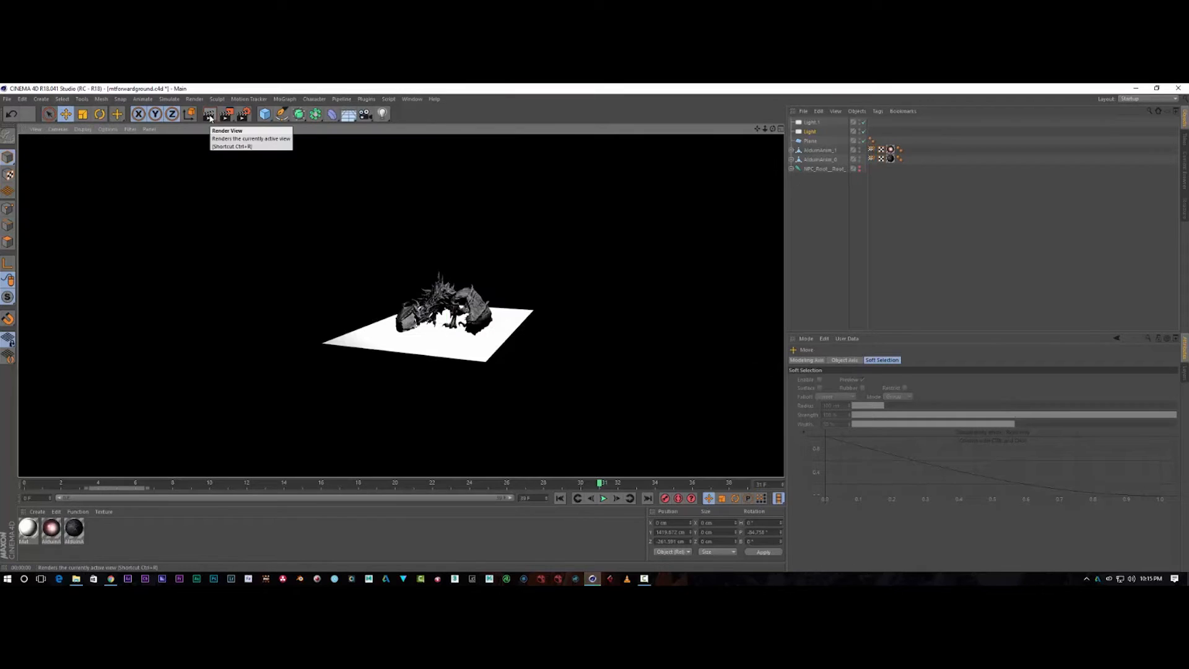
pyautogui.click(465, 386)
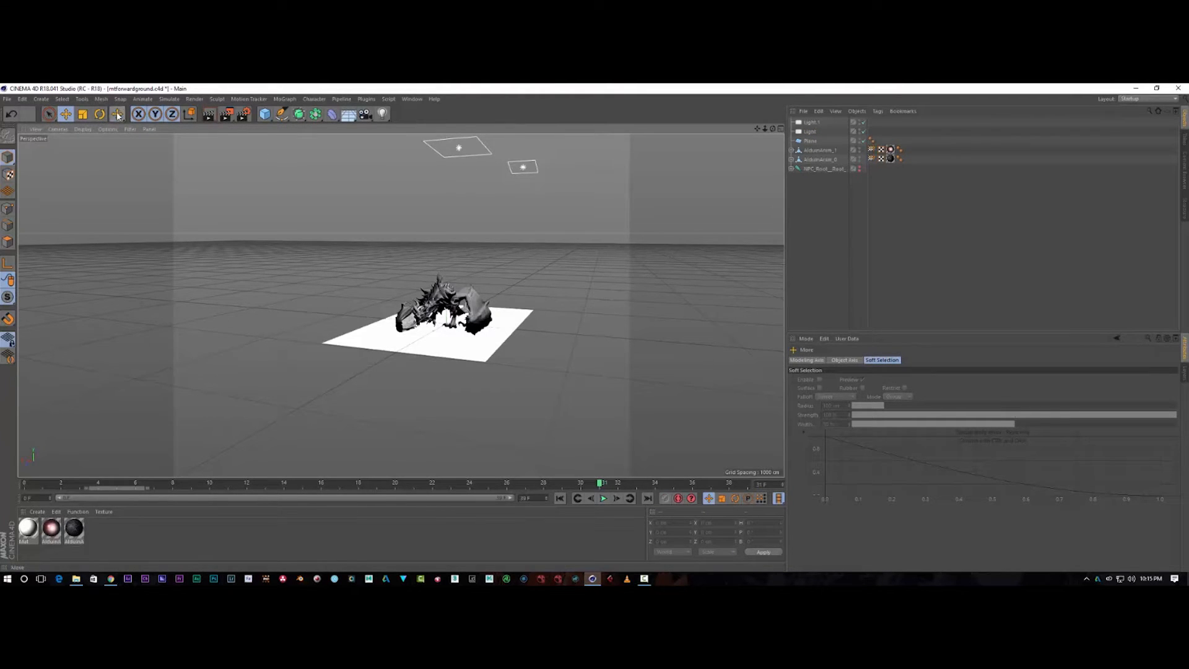
# Step: Lower the original light to about 470 cm, move it out beside the dragon, and angle it toward the model at about -32° pitch
pyautogui.click(810, 135)
pyautogui.moveTo(453, 253); pyautogui.dragTo(449, 366)
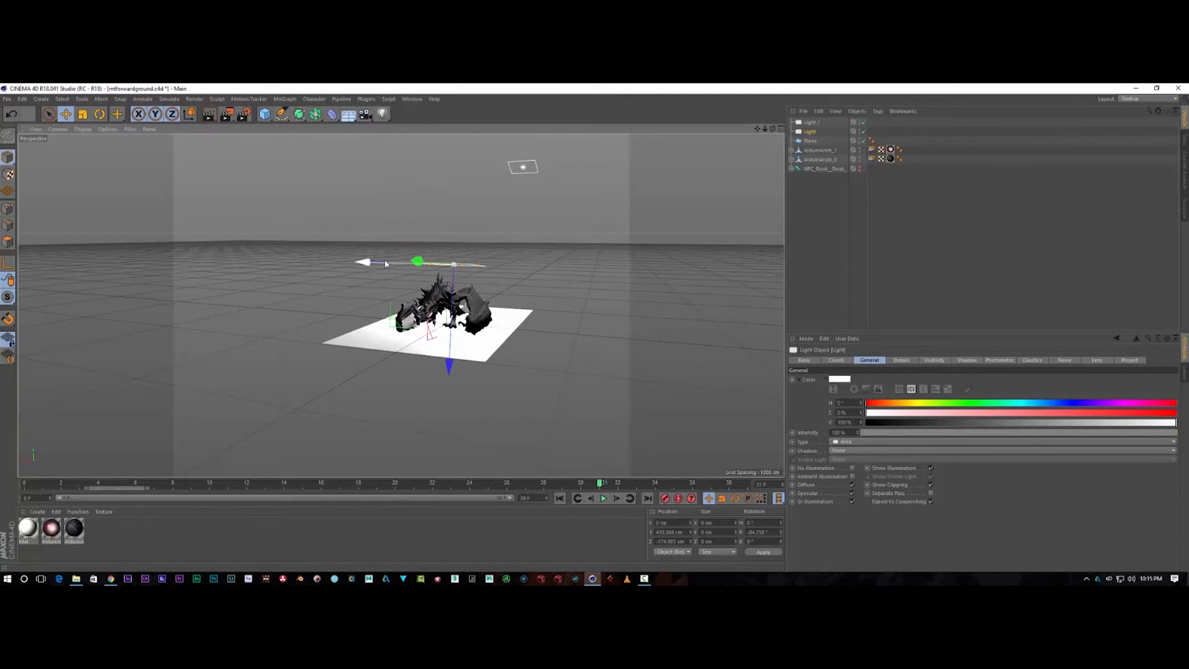
pyautogui.moveTo(384, 263); pyautogui.dragTo(259, 223)
pyautogui.click(99, 113)
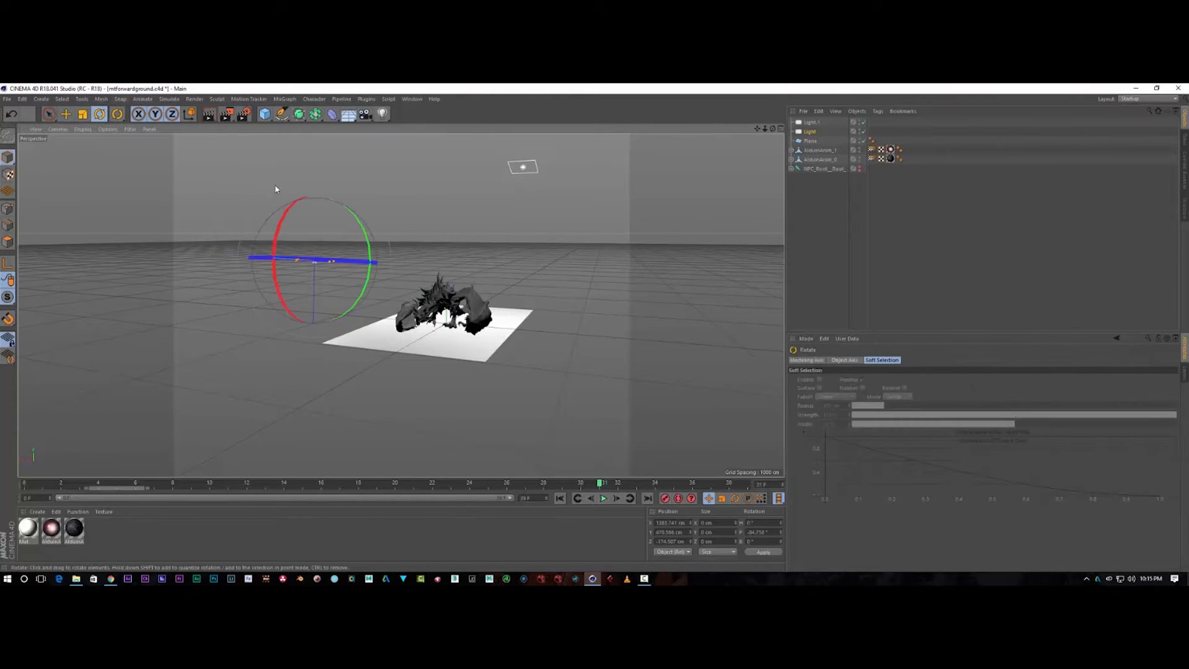
pyautogui.moveTo(371, 257); pyautogui.dragTo(438, 172)
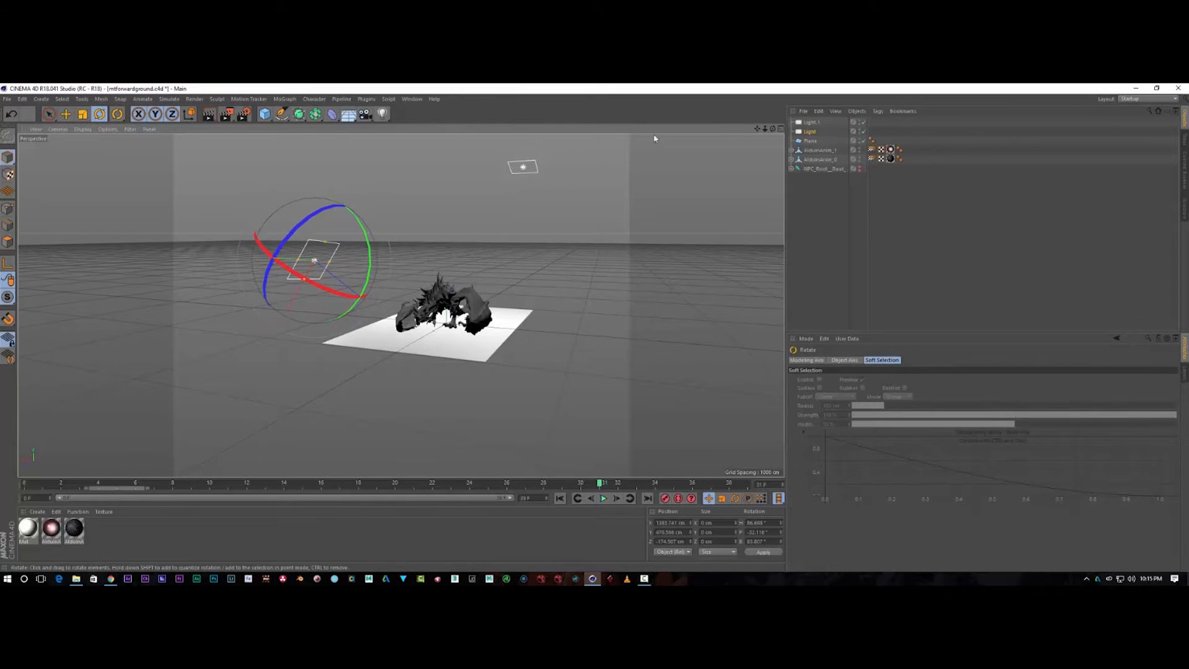
# Step: Rotate the copied light sideways to a pitch of about -1° and reposition it high beside the dragon
pyautogui.click(523, 167)
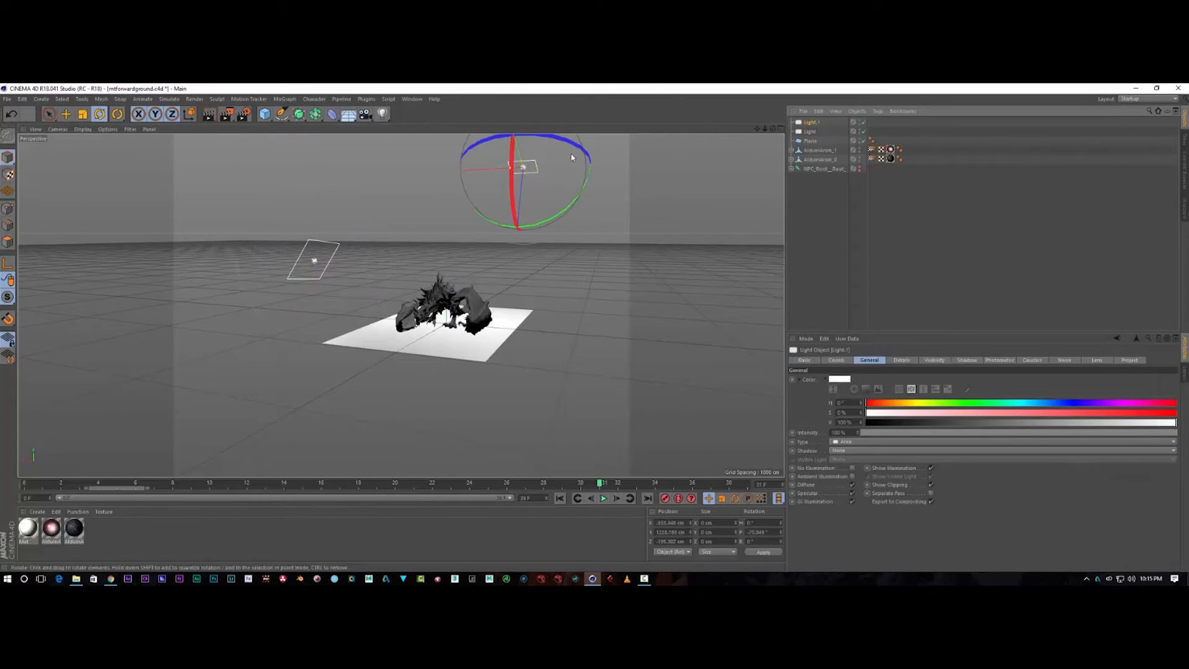
pyautogui.moveTo(589, 179); pyautogui.dragTo(507, 223)
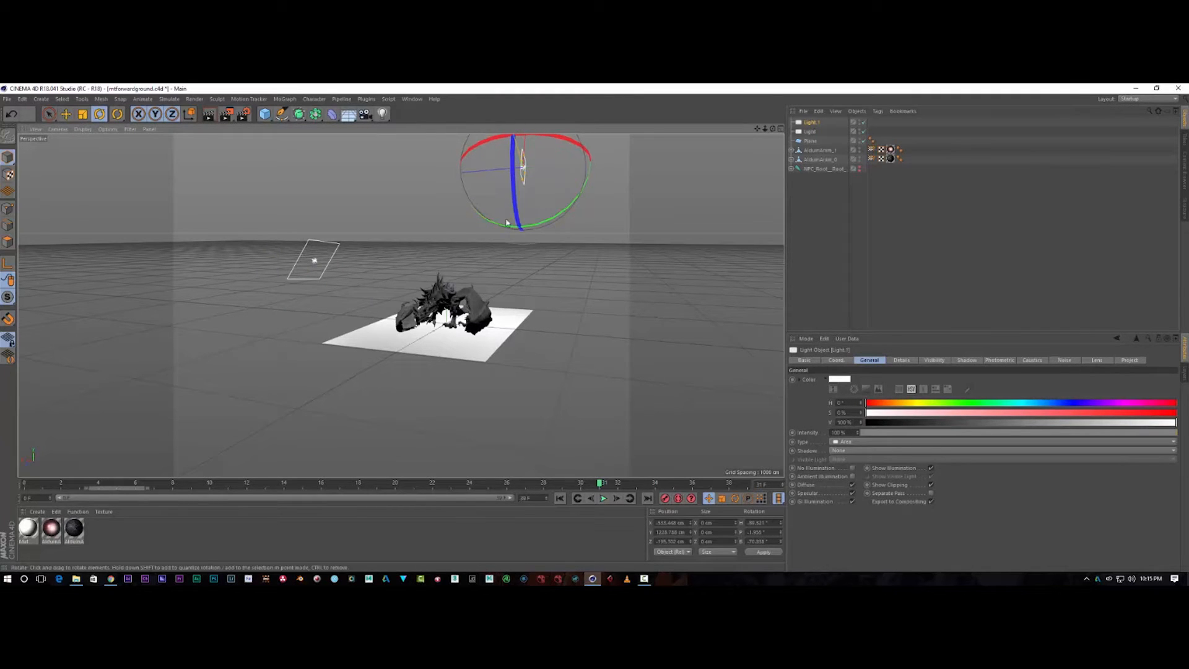
pyautogui.click(67, 114)
pyautogui.moveTo(523, 146)
pyautogui.mouseDown()
pyautogui.moveTo(520, 179)
pyautogui.moveTo(540, 223)
pyautogui.moveTo(517, 149)
pyautogui.mouseUp()
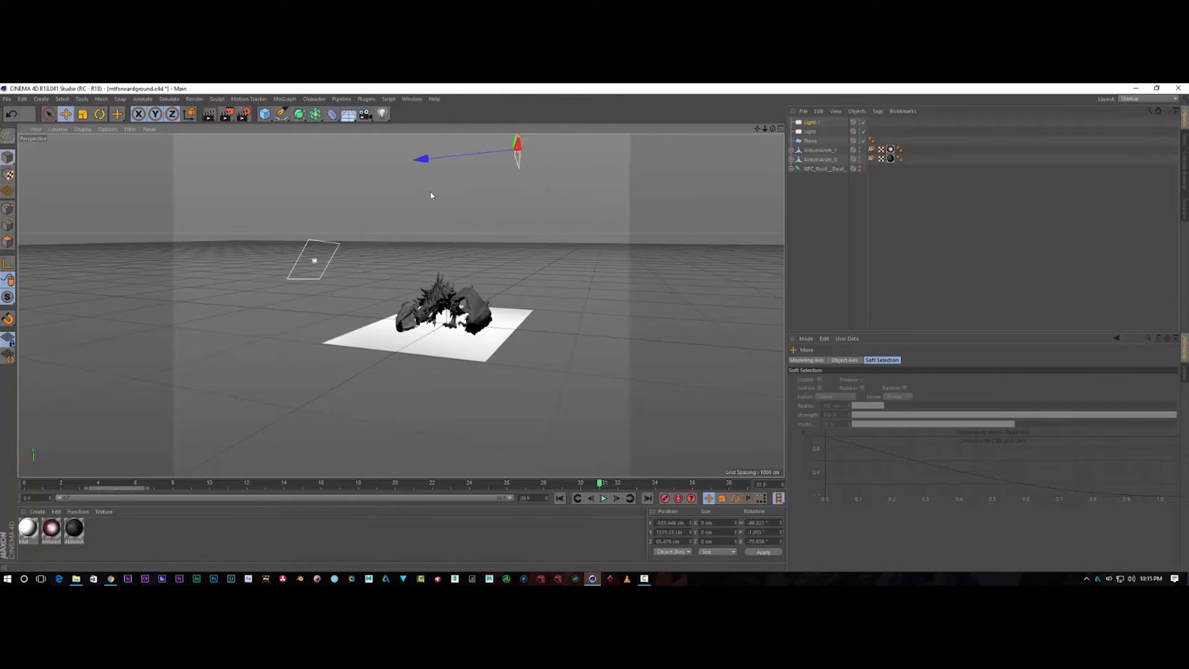
# Step: Lower the copied light to about 5 cm and place it just outside the plane's edge, opposite the original light
pyautogui.scroll(-3, 505, 277)
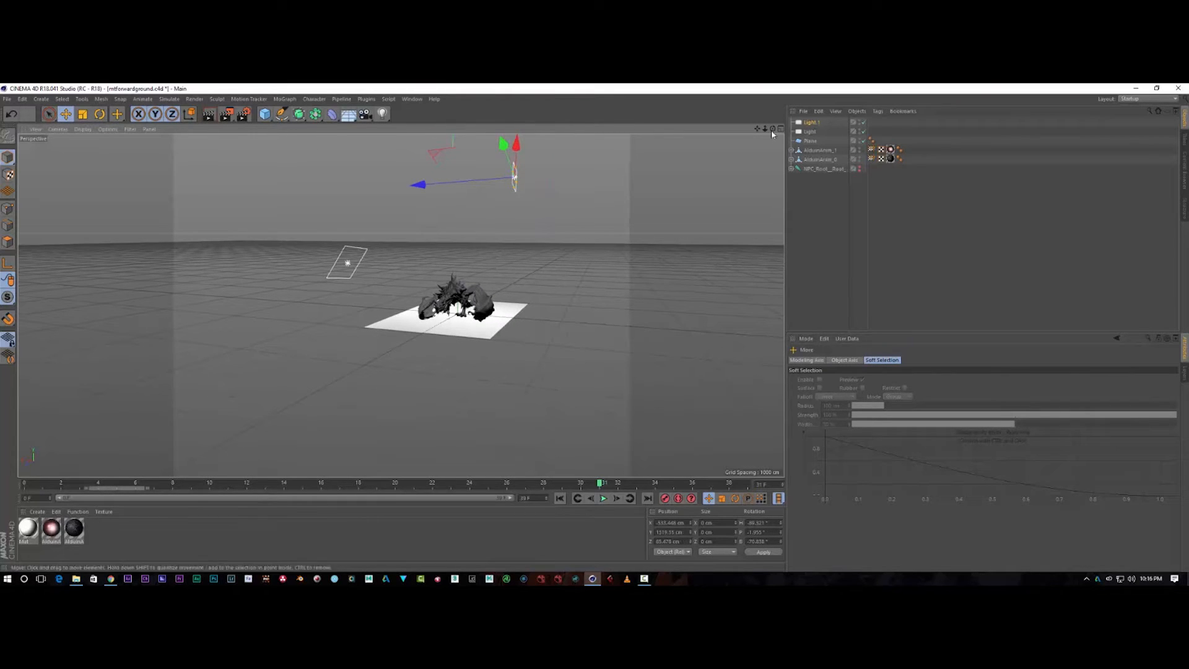
pyautogui.moveTo(772, 130); pyautogui.dragTo(754, 180)
pyautogui.moveTo(558, 240); pyautogui.dragTo(375, 420)
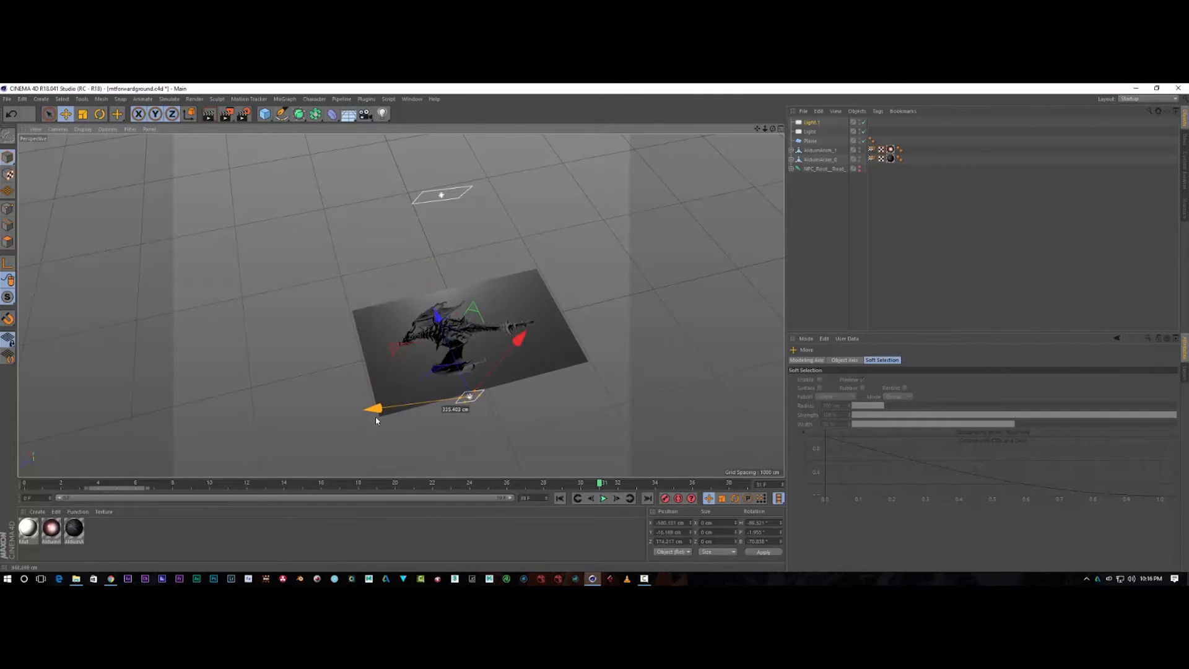
pyautogui.moveTo(441, 323); pyautogui.dragTo(449, 345)
pyautogui.scroll(3, 434, 372)
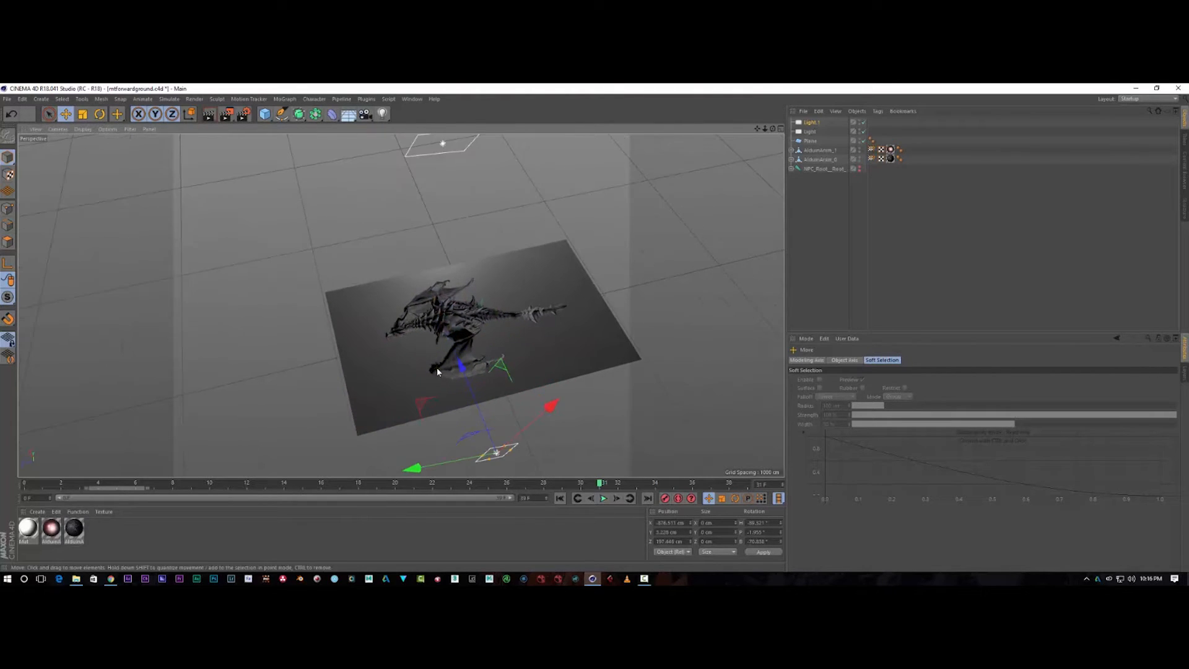
pyautogui.scroll(4, 437, 370)
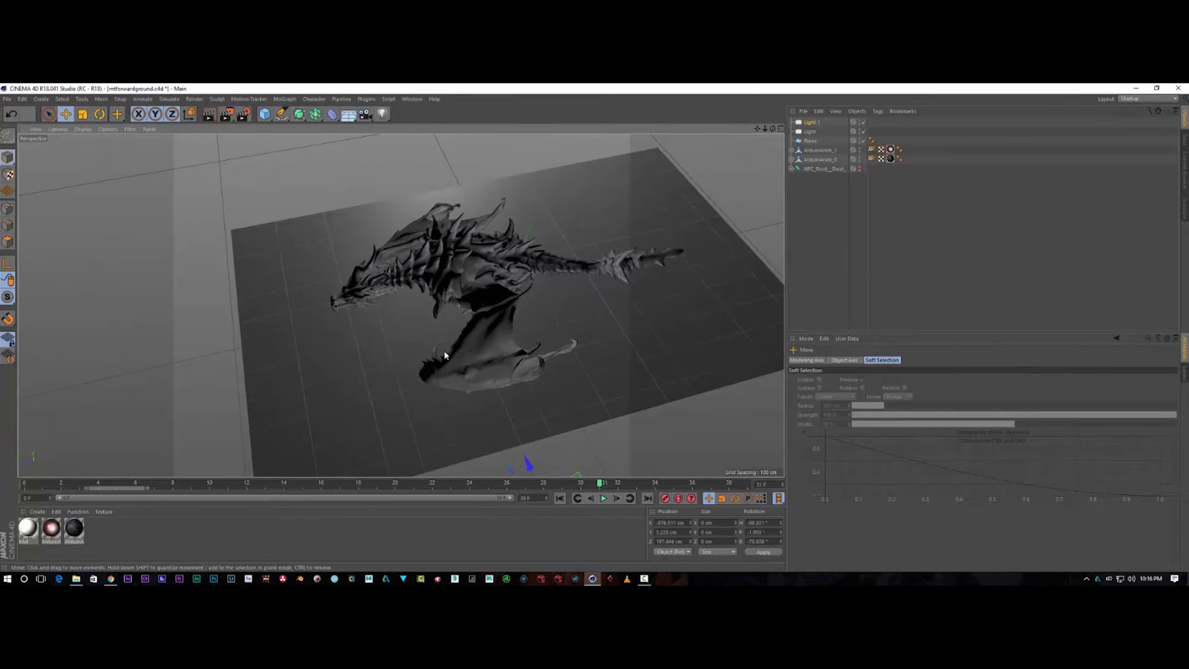
pyautogui.moveTo(773, 132); pyautogui.dragTo(770, 138)
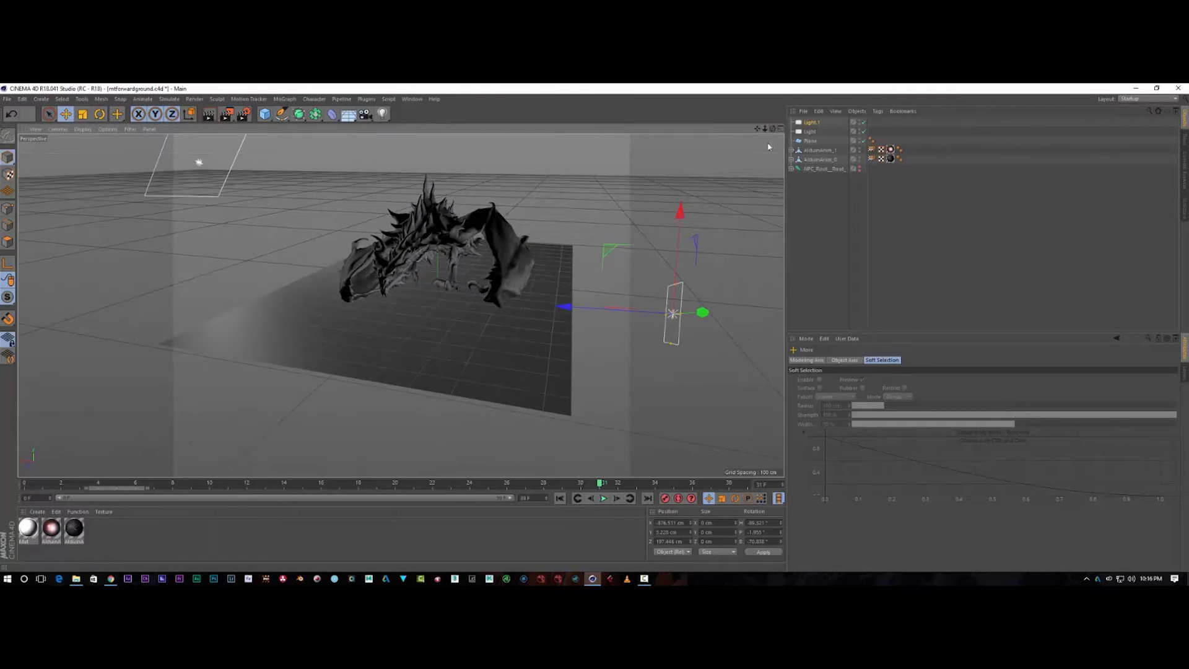
pyautogui.moveTo(566, 307); pyautogui.dragTo(586, 308)
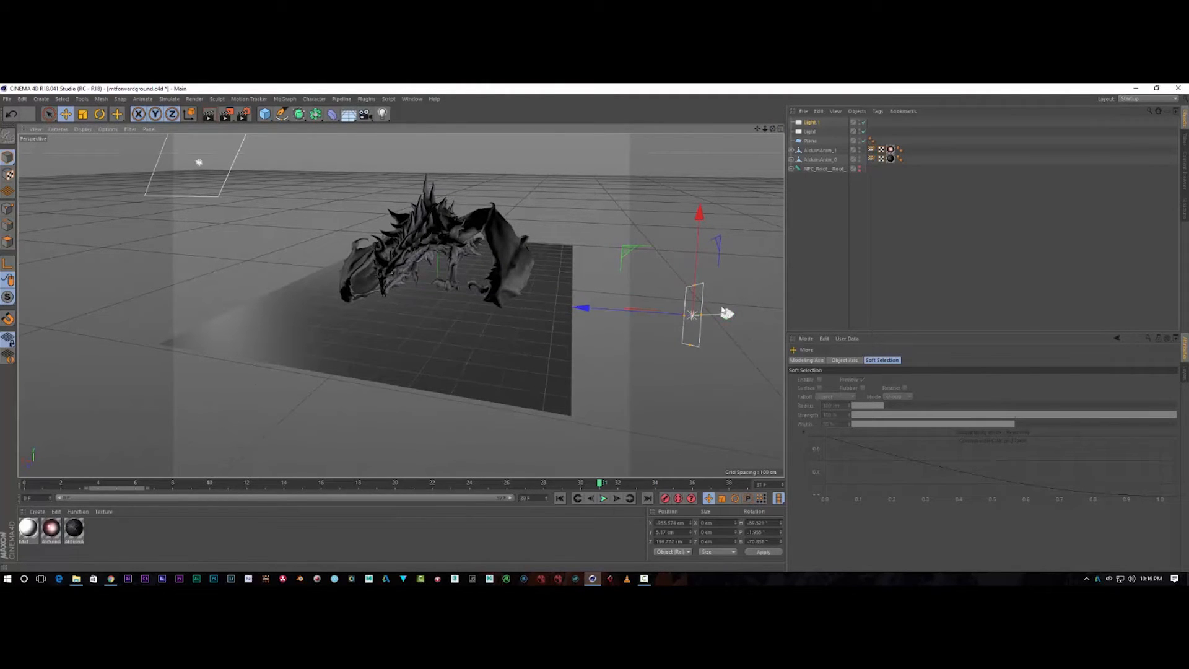
pyautogui.moveTo(772, 129); pyautogui.dragTo(613, 162)
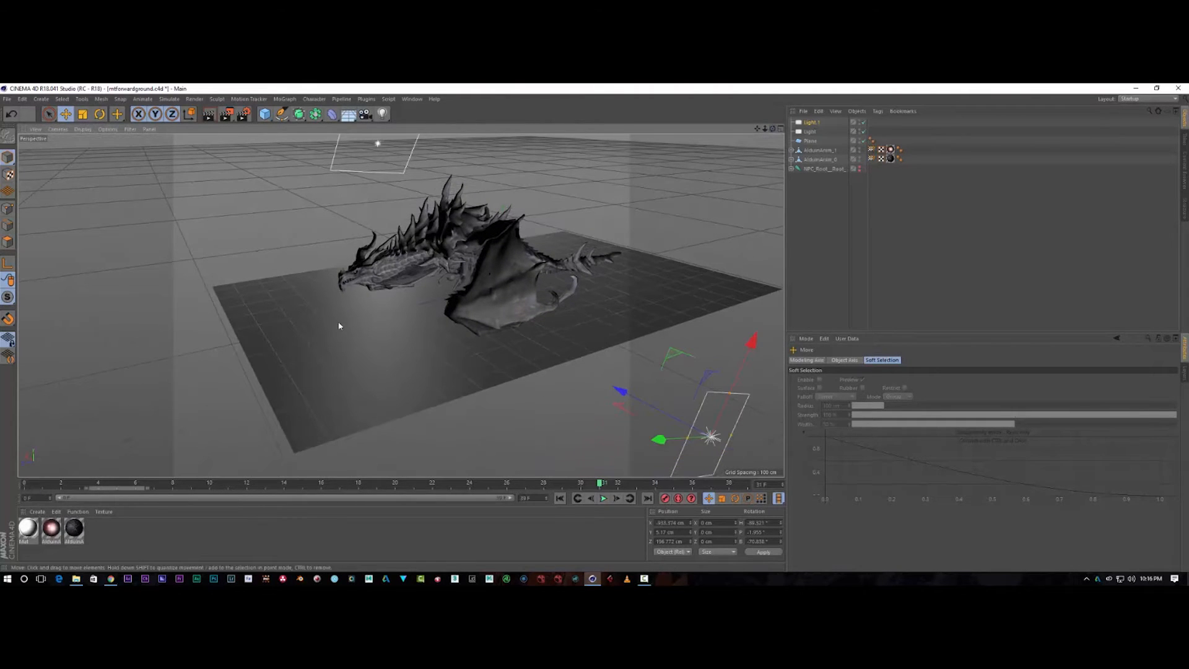
# Step: Scrub through the dragon's animation and return to frame 0
pyautogui.moveTo(600, 483); pyautogui.dragTo(65, 472)
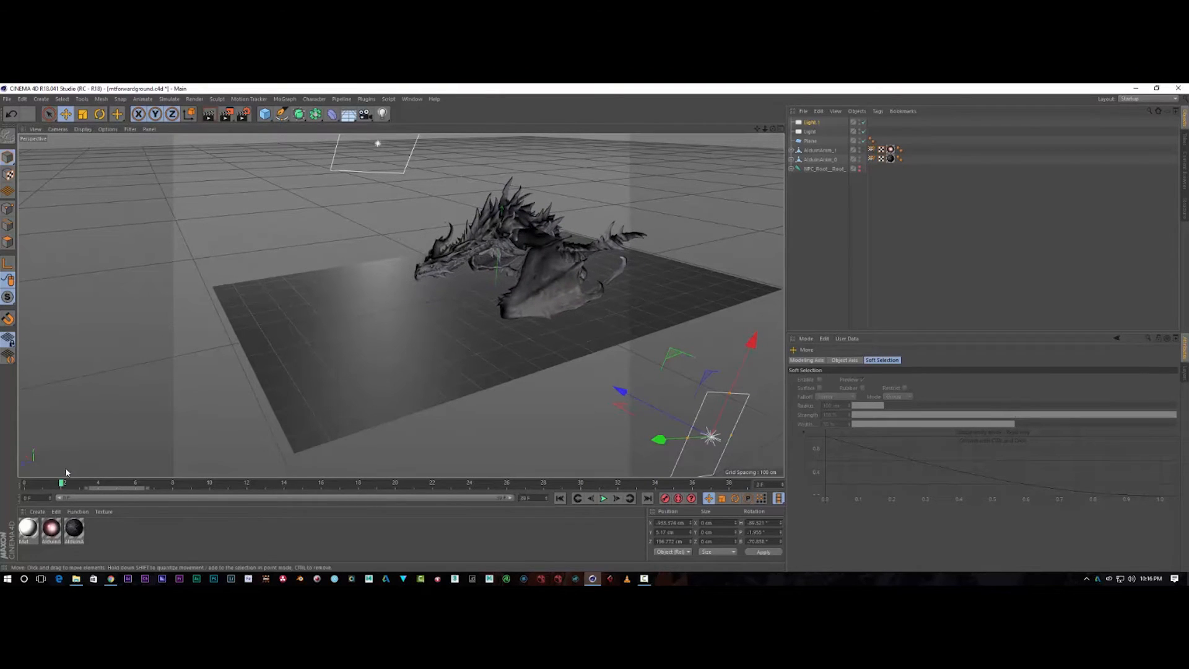
pyautogui.moveTo(45, 480); pyautogui.dragTo(673, 492)
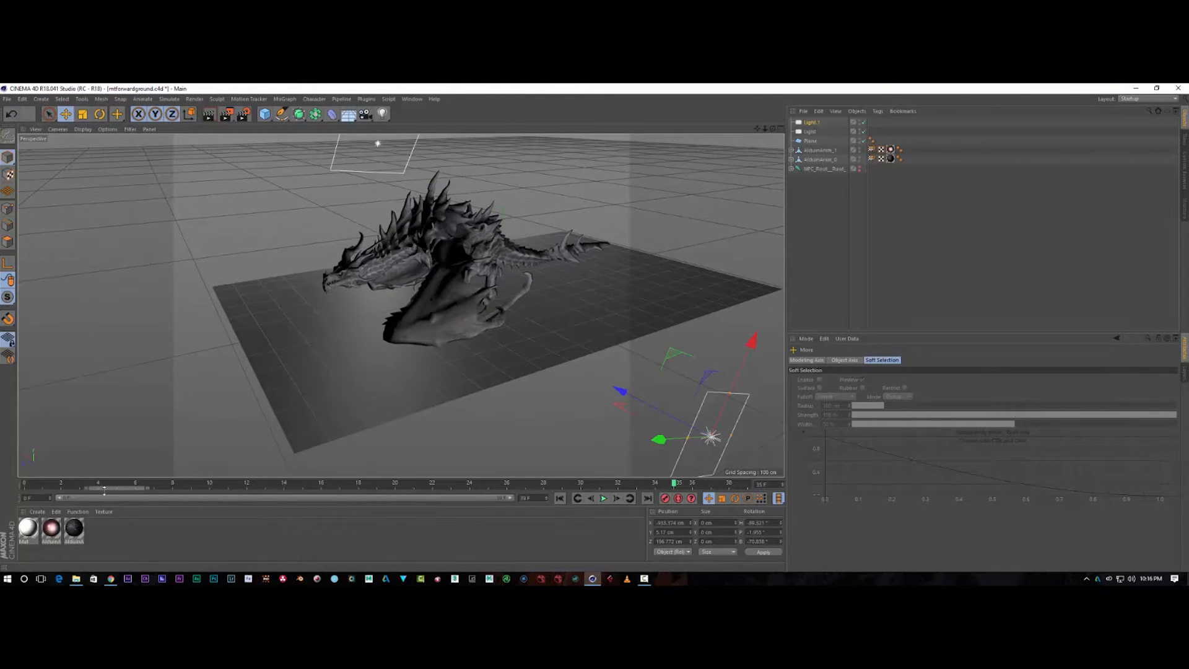
pyautogui.moveTo(675, 487); pyautogui.dragTo(3, 493)
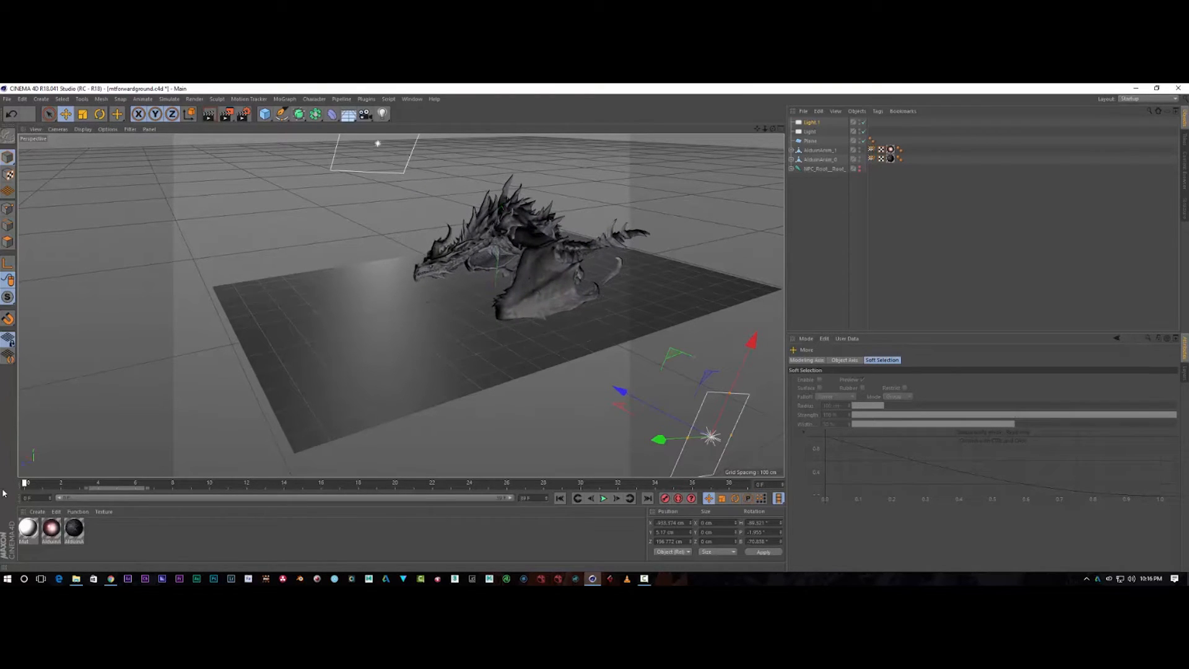
# Step: Nudge the copied light along the plane's edge and straighten its bank to about -90°
pyautogui.moveTo(658, 439)
pyautogui.mouseDown()
pyautogui.moveTo(681, 436)
pyautogui.moveTo(656, 440)
pyautogui.mouseUp()
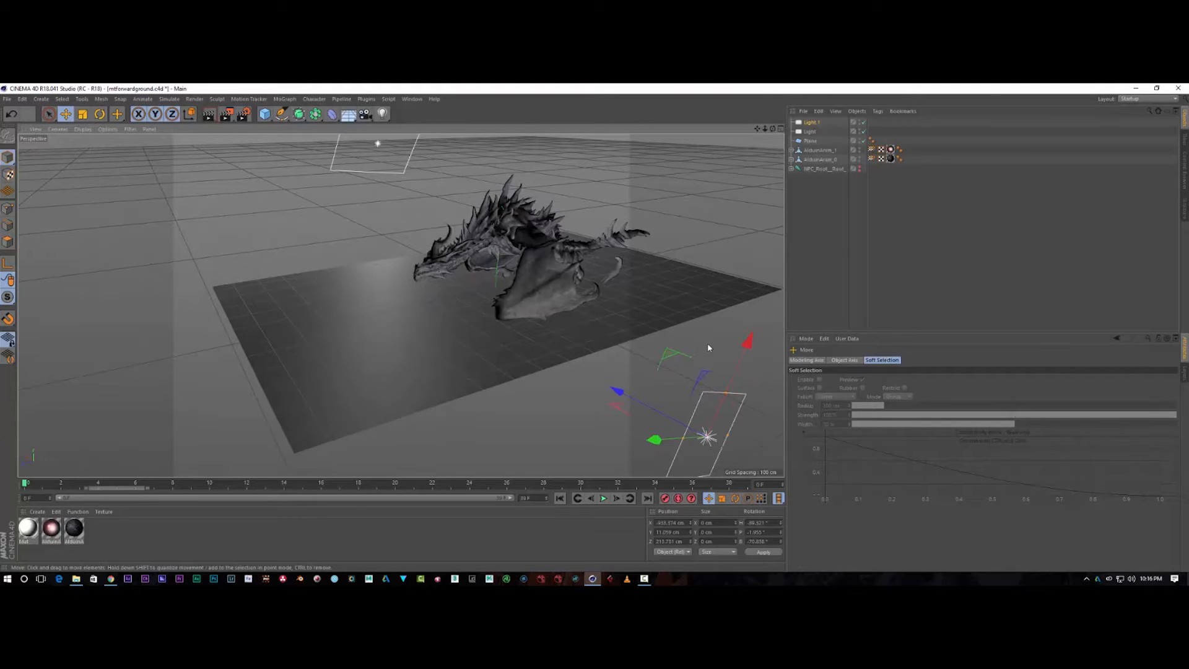
pyautogui.keyDown('alt'); pyautogui.moveTo(401, 304); pyautogui.dragTo(320, 229, button='middle'); pyautogui.keyUp('alt')
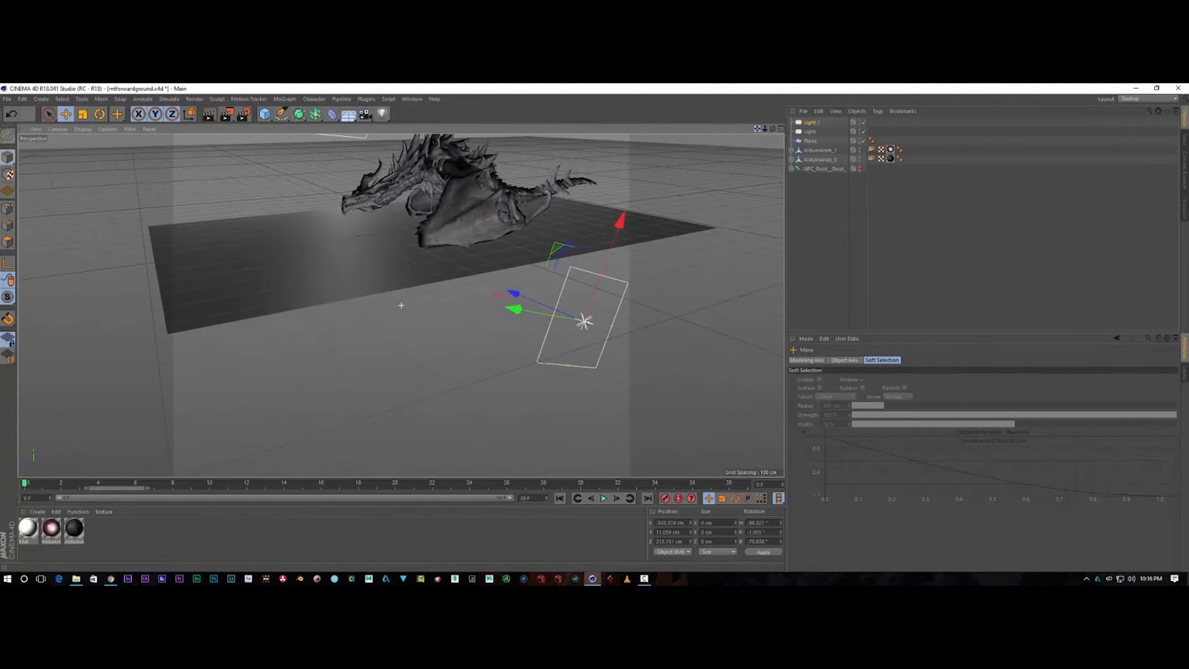
pyautogui.click(99, 114)
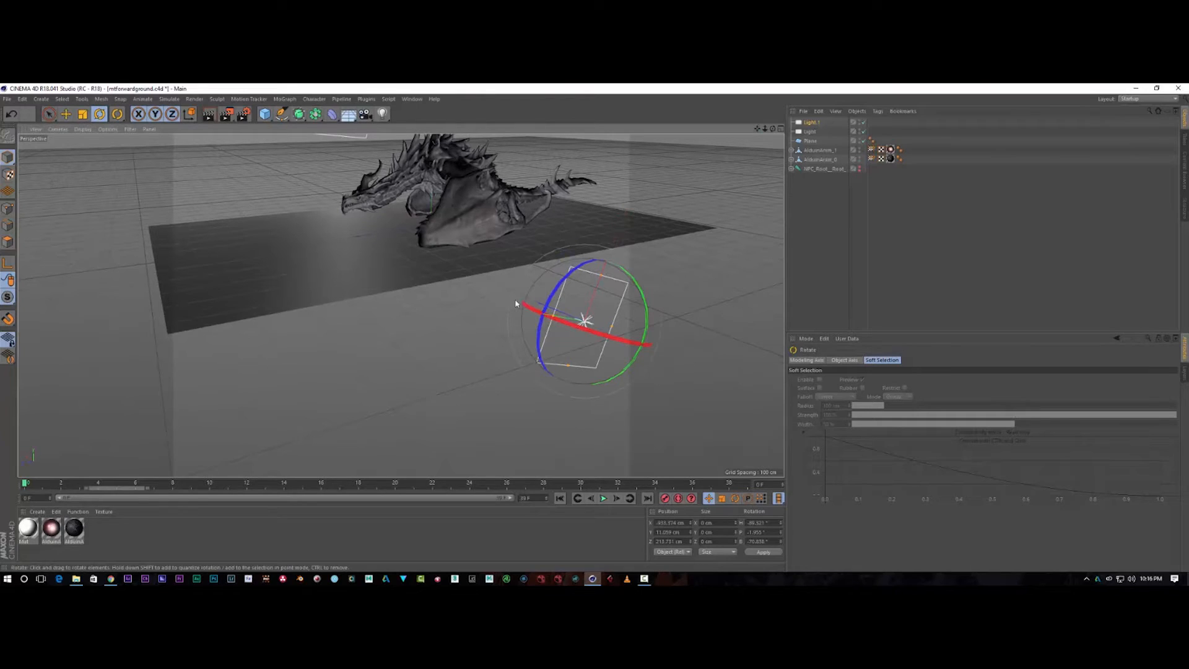
pyautogui.moveTo(550, 303); pyautogui.dragTo(544, 327)
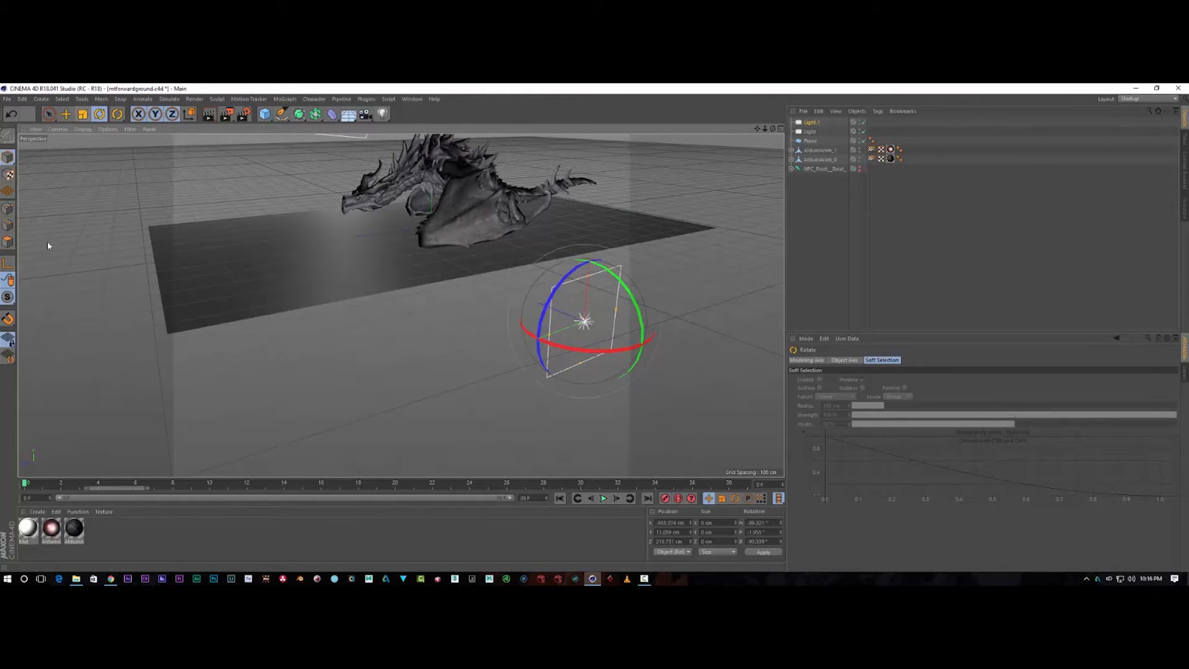
# Step: Move the copied light past the dragon's tail to a Z of about -808 cm at frame 0 and enable autokeying
pyautogui.click(65, 113)
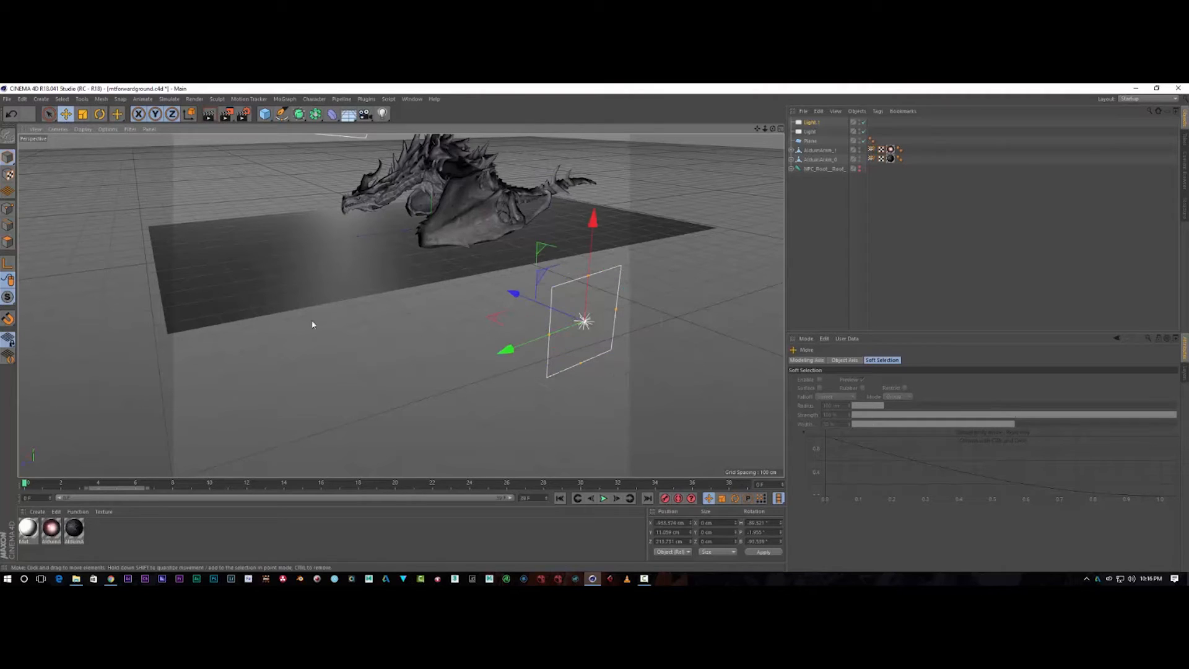
pyautogui.moveTo(522, 348); pyautogui.dragTo(734, 234)
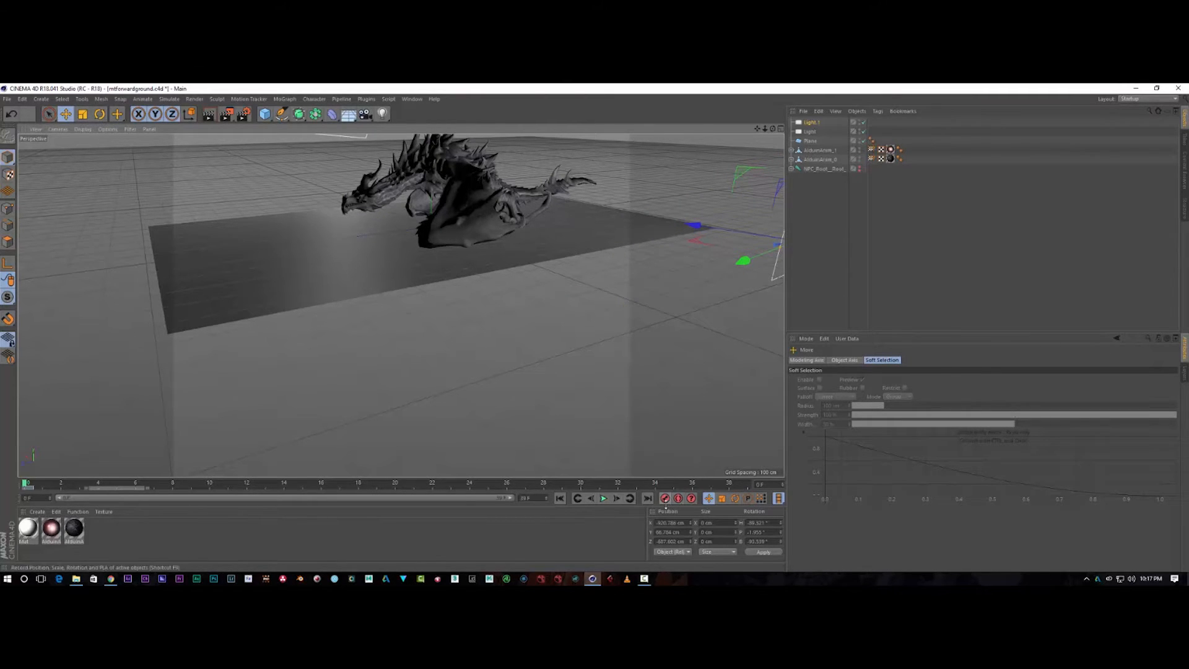
pyautogui.click(677, 500)
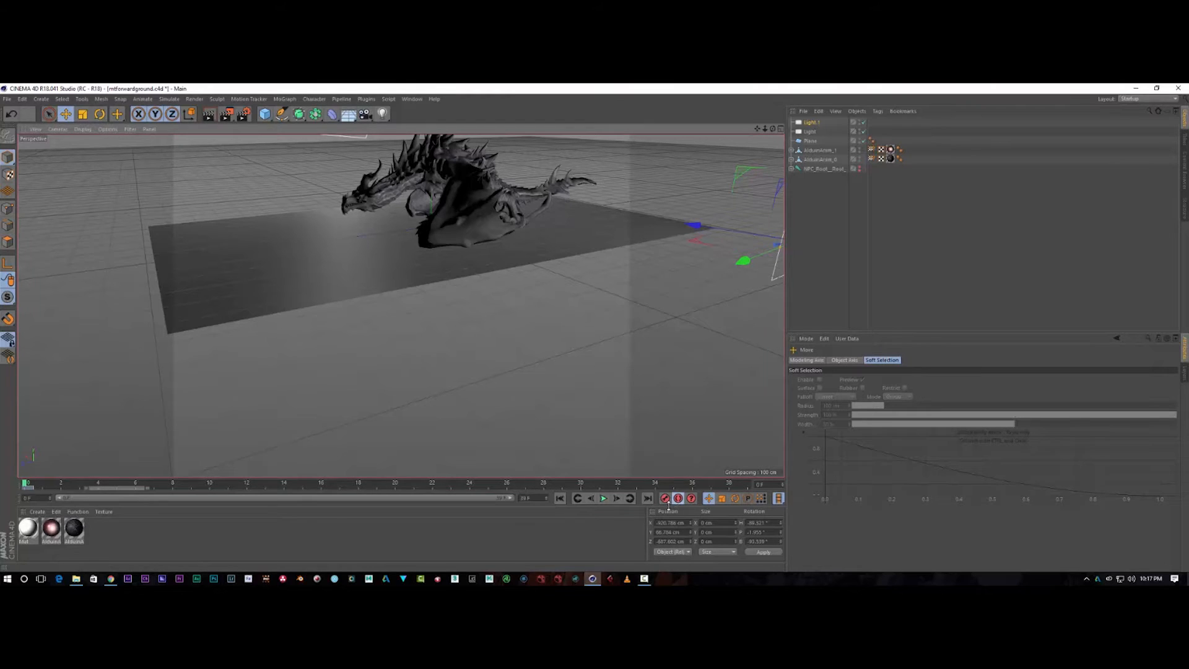
# Step: At frame 39, move the copied light along the plane's edge past the dragon's head to a Z of about 780 cm
pyautogui.moveTo(26, 484); pyautogui.dragTo(746, 494)
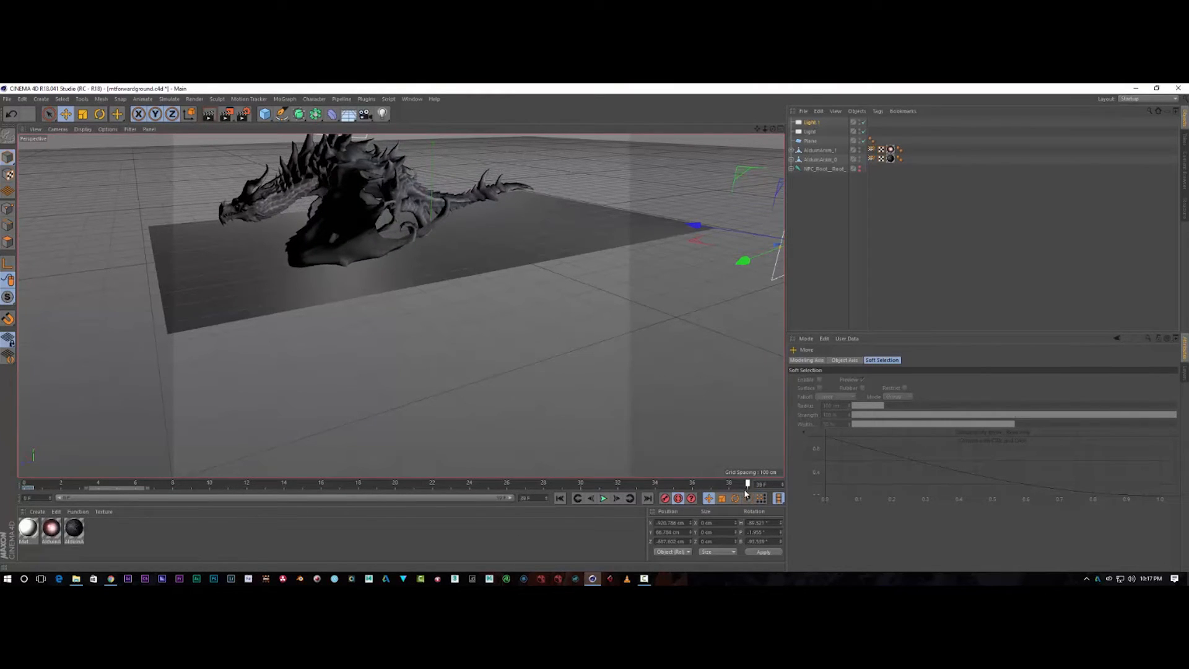
pyautogui.moveTo(746, 260); pyautogui.dragTo(260, 381)
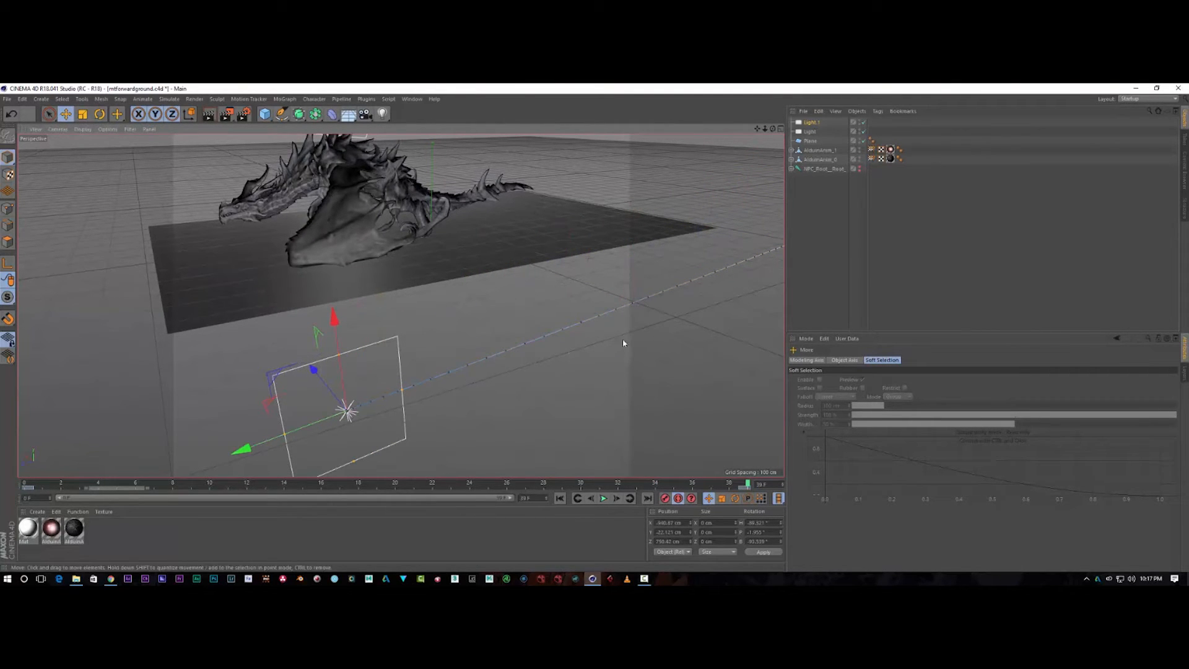
pyautogui.moveTo(243, 447); pyautogui.dragTo(214, 460)
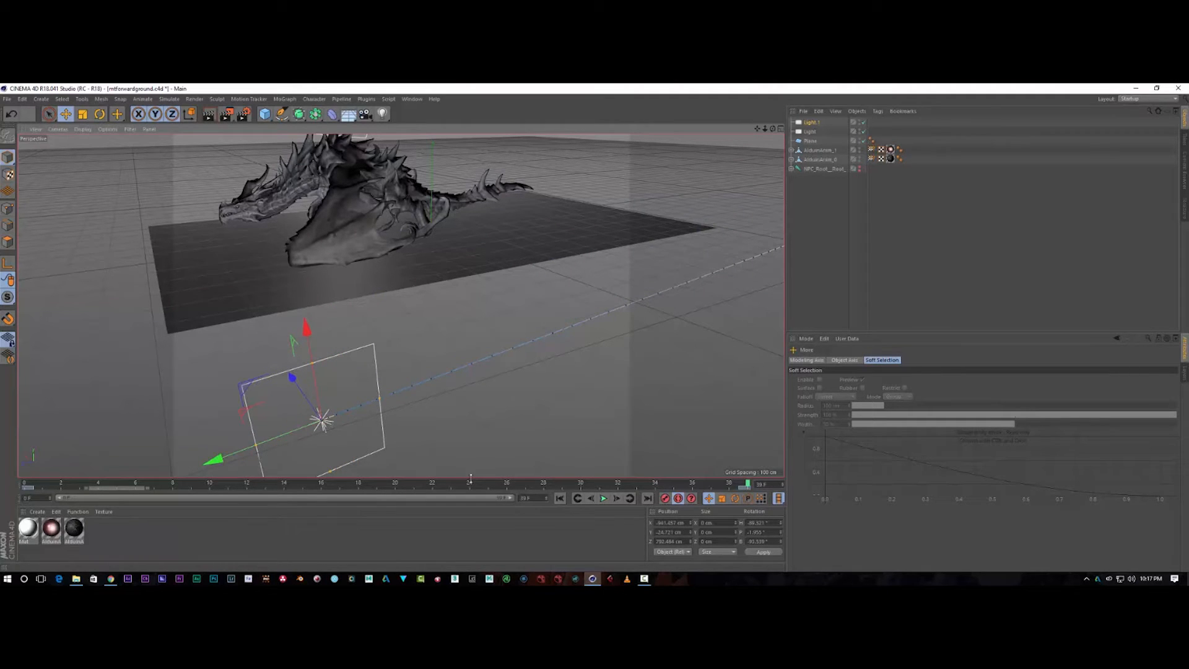
# Step: Preview the copied light's movement alongside the dragon by scrubbing and playing the animation, and return to frame 0
pyautogui.moveTo(747, 488); pyautogui.dragTo(28, 480)
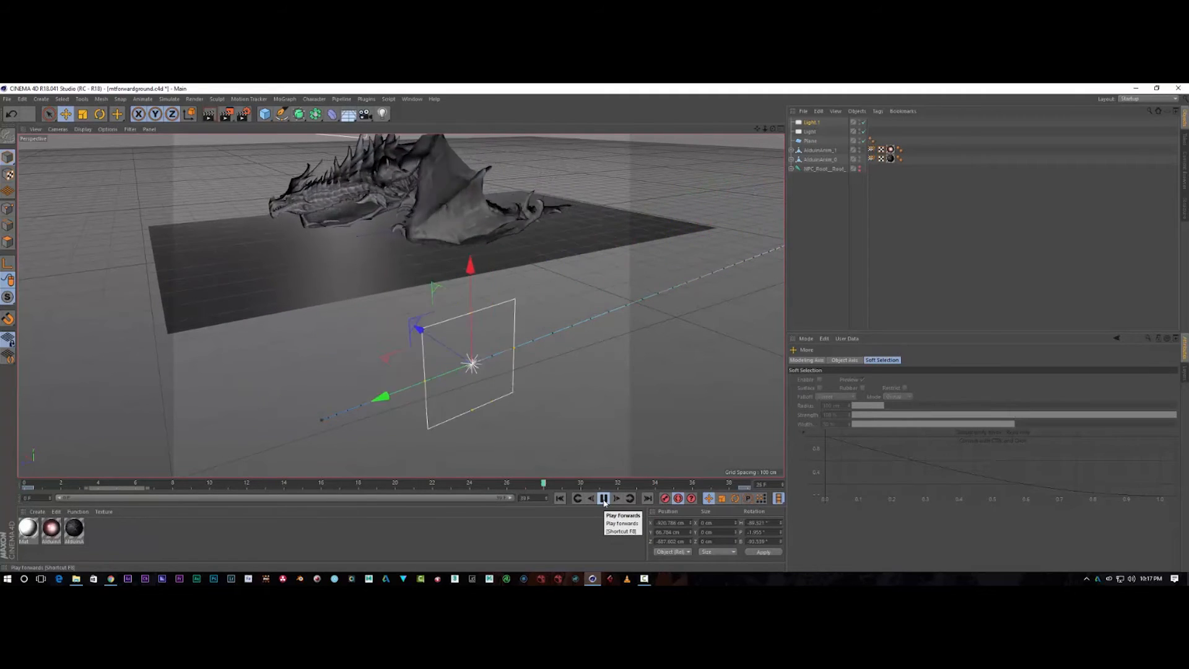
pyautogui.click(604, 499)
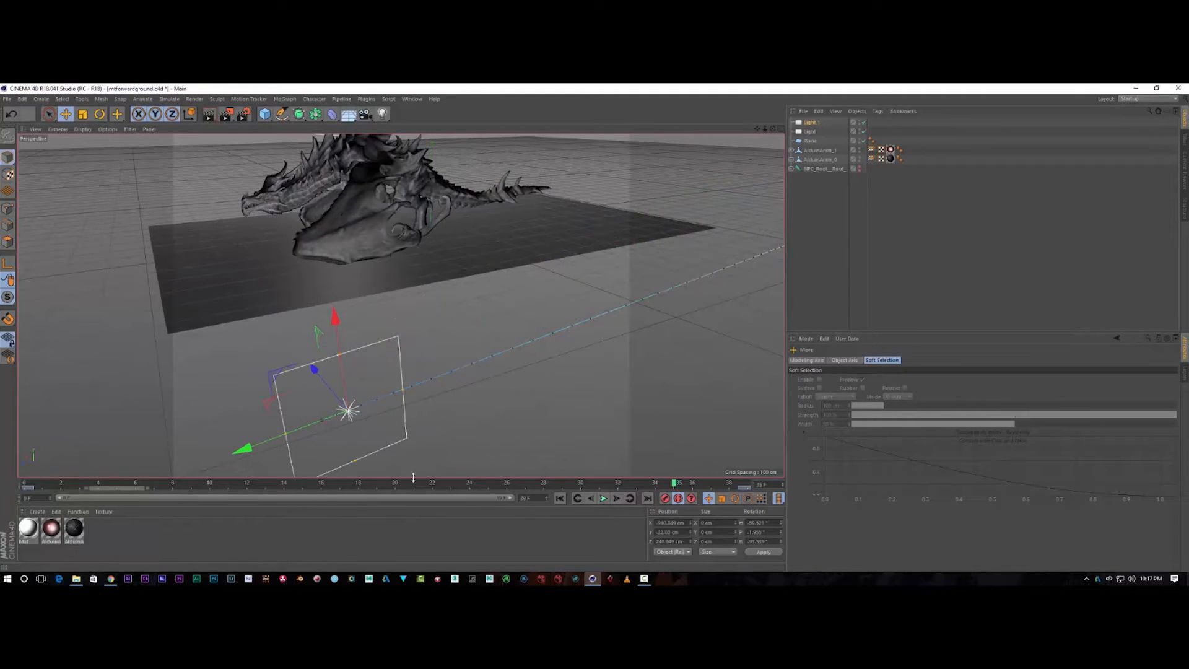
pyautogui.moveTo(663, 487); pyautogui.dragTo(25, 484)
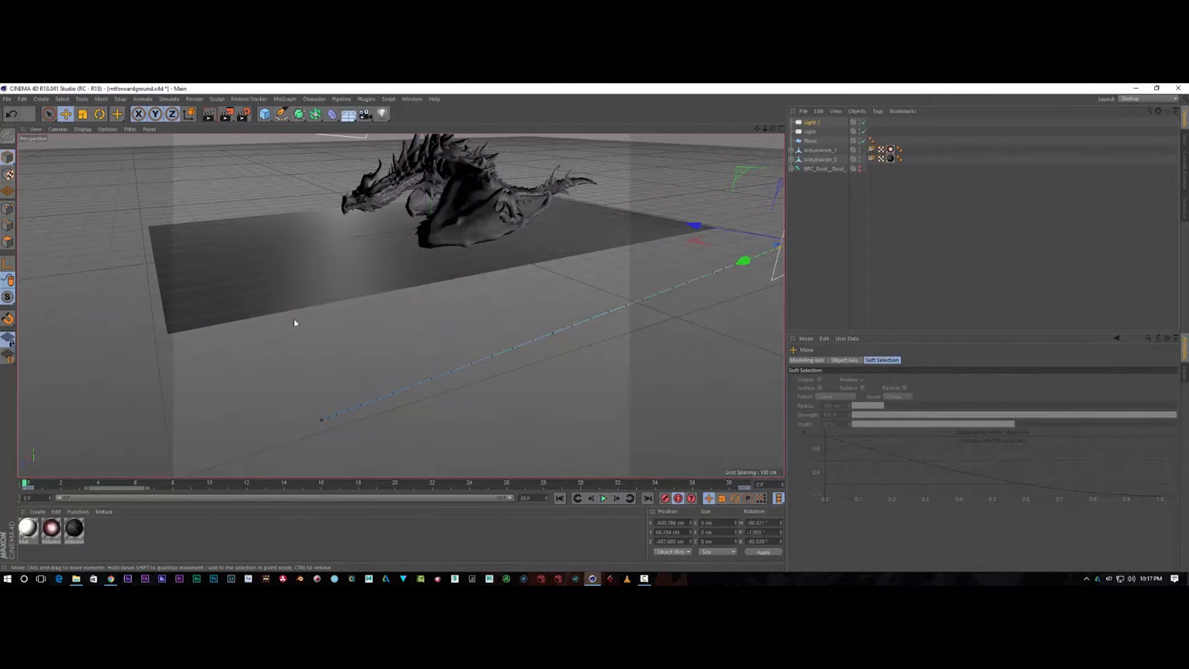
# Step: Move the original light closer to the plane's tail-end corner, to a Z of about -783 cm at frame 0
pyautogui.moveTo(772, 129); pyautogui.dragTo(967, 140)
pyautogui.moveTo(757, 129); pyautogui.dragTo(645, 129)
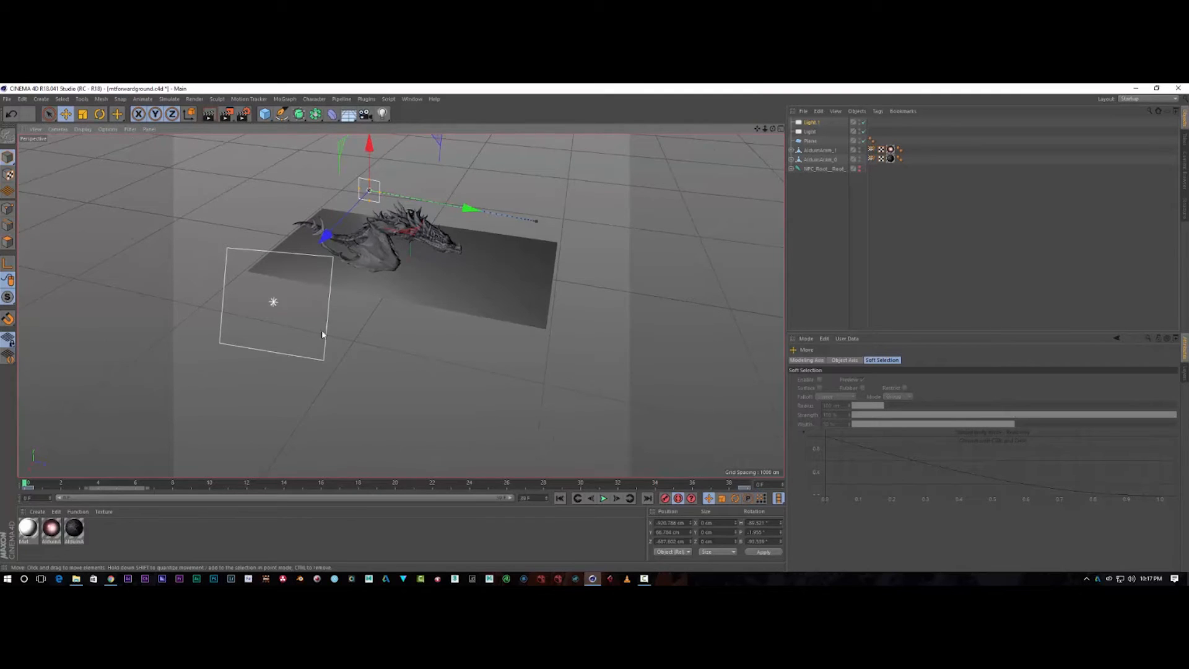
pyautogui.click(809, 132)
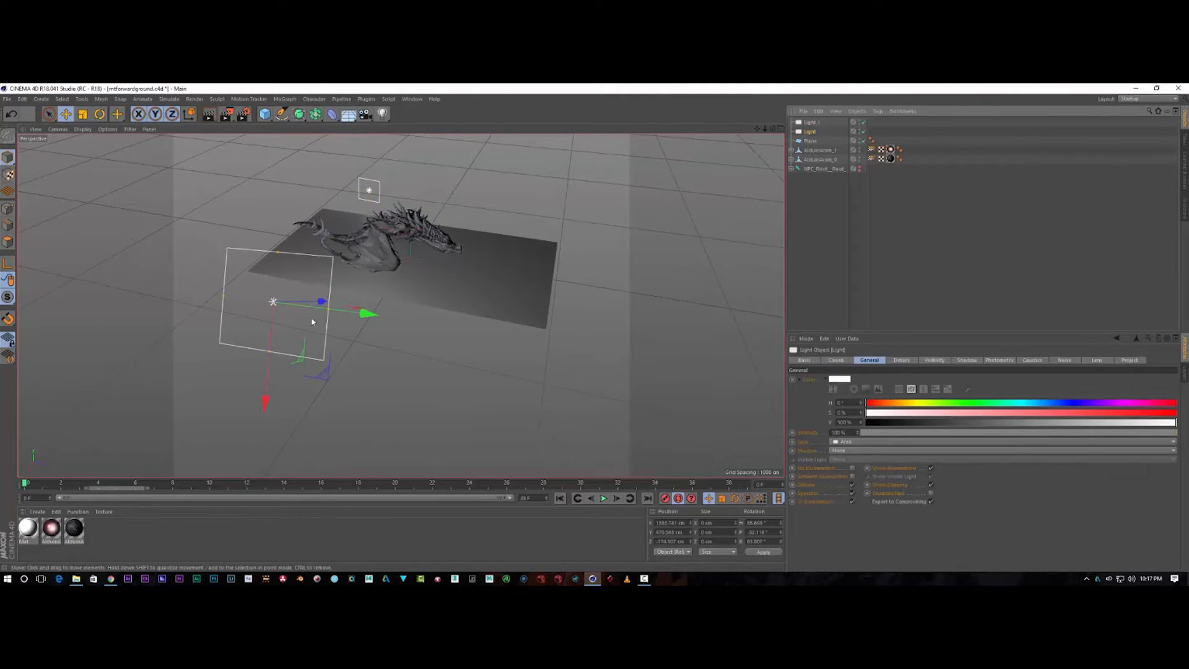
pyautogui.moveTo(364, 313); pyautogui.dragTo(372, 275)
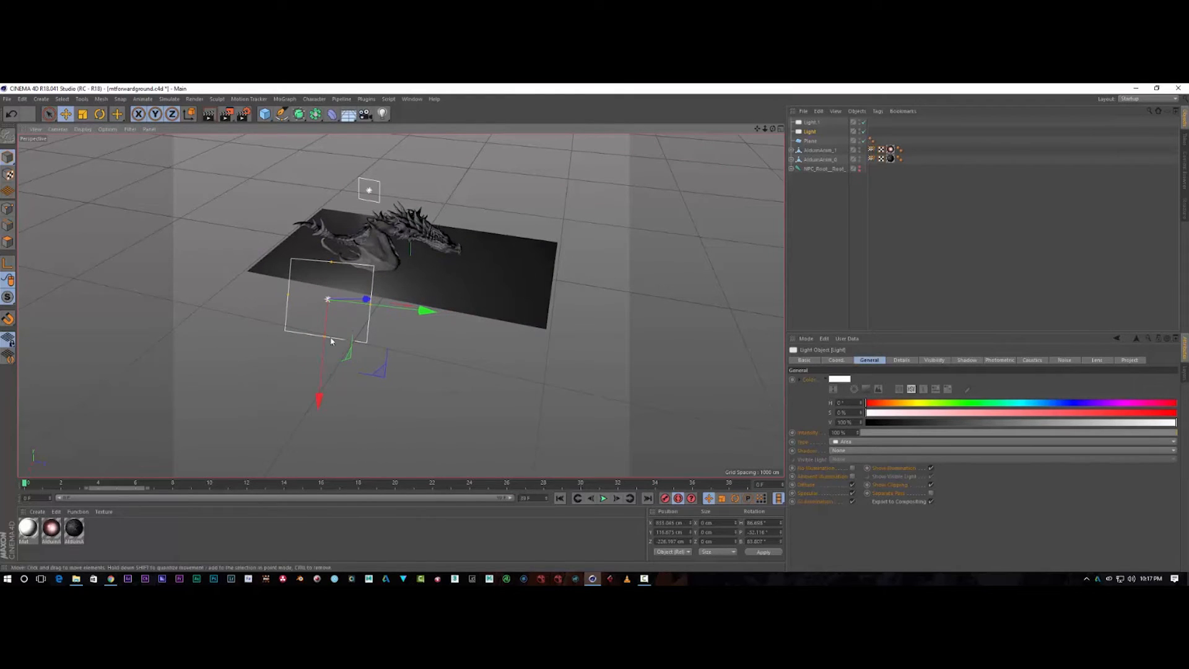
pyautogui.moveTo(426, 311); pyautogui.dragTo(337, 297)
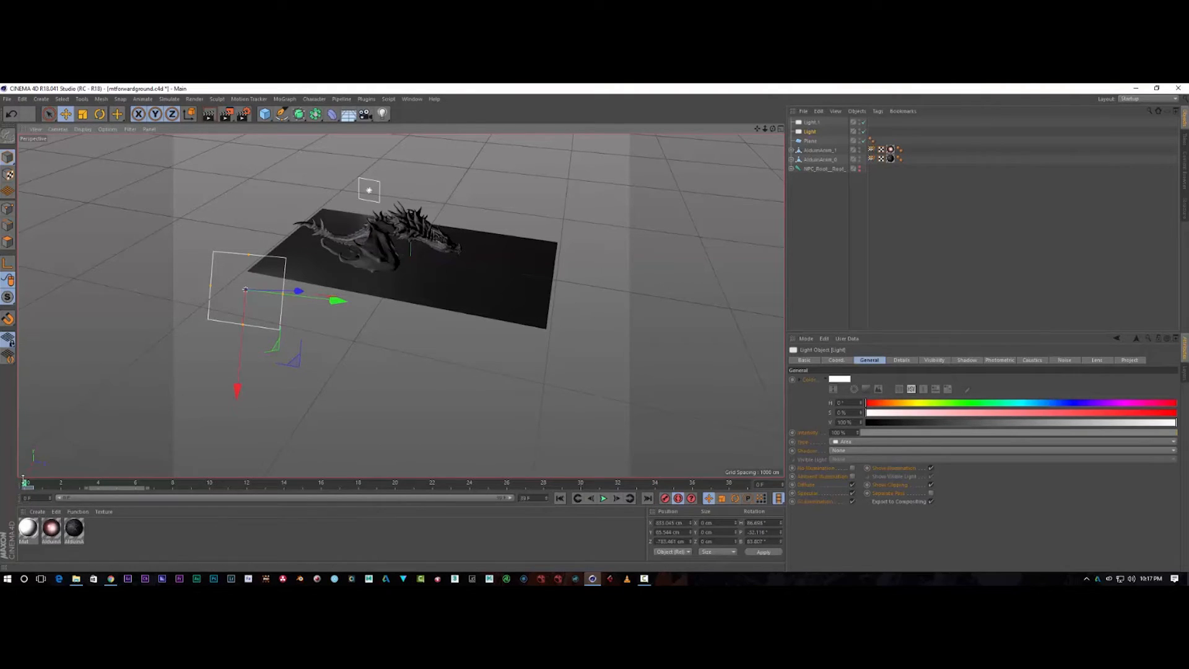
pyautogui.moveTo(25, 485); pyautogui.dragTo(746, 496)
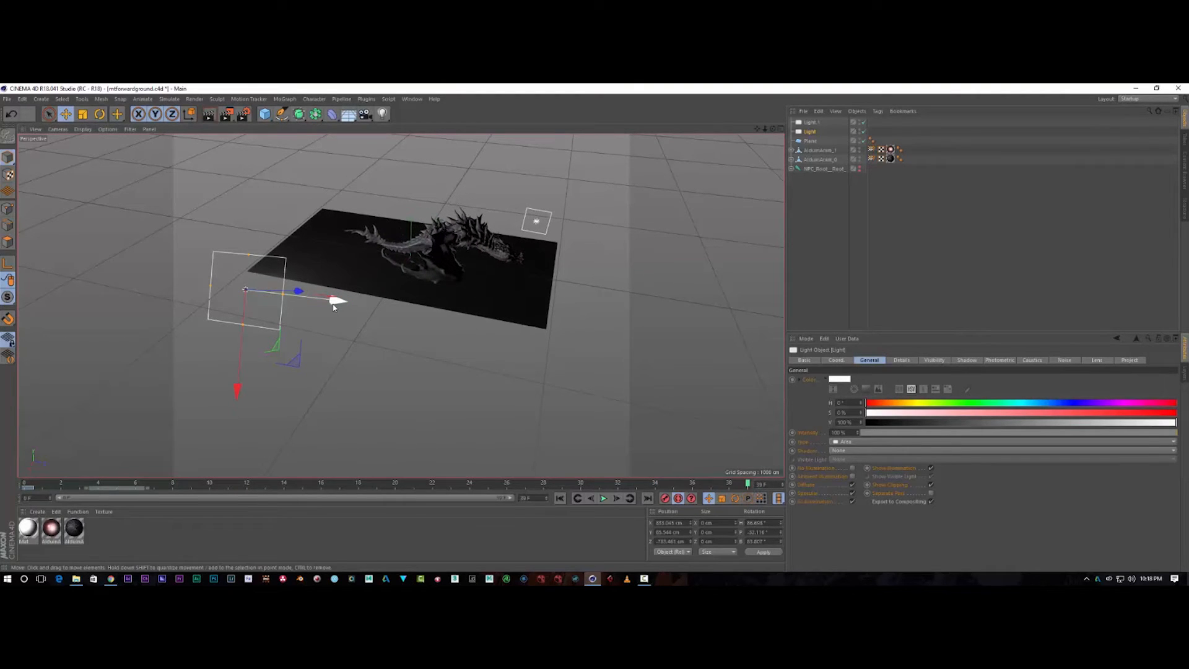
pyautogui.moveTo(333, 305)
pyautogui.mouseDown()
pyautogui.moveTo(483, 331)
pyautogui.moveTo(332, 315)
pyautogui.mouseUp()
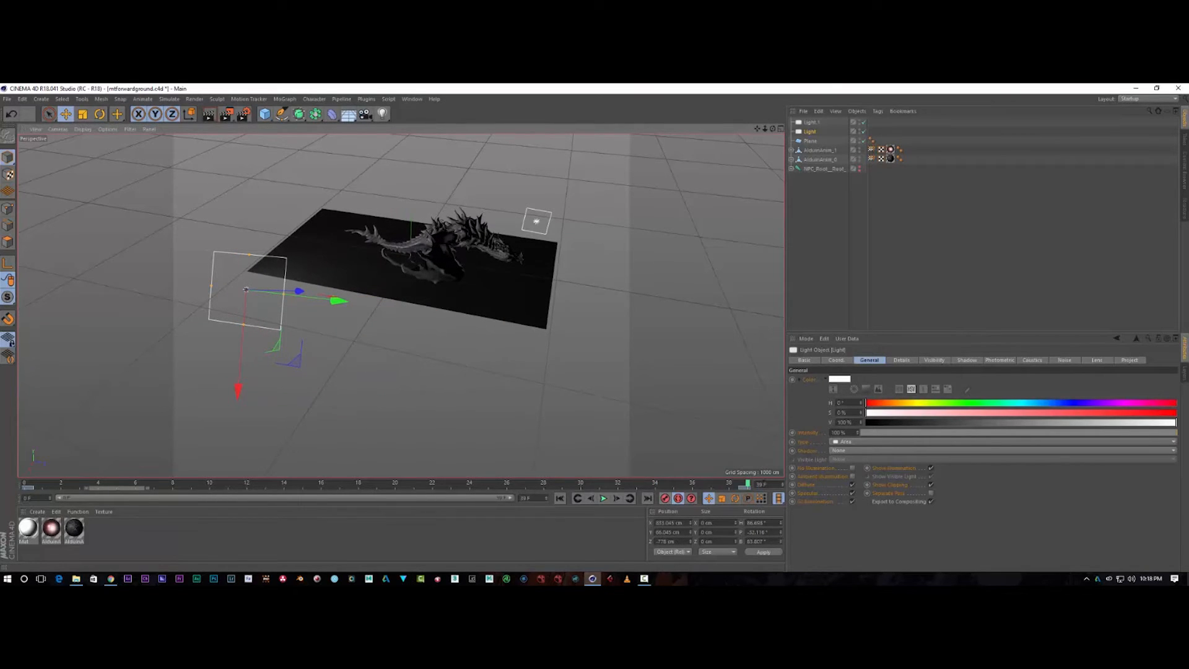
pyautogui.moveTo(750, 485); pyautogui.dragTo(23, 471)
pyautogui.click(677, 499)
pyautogui.click(677, 499)
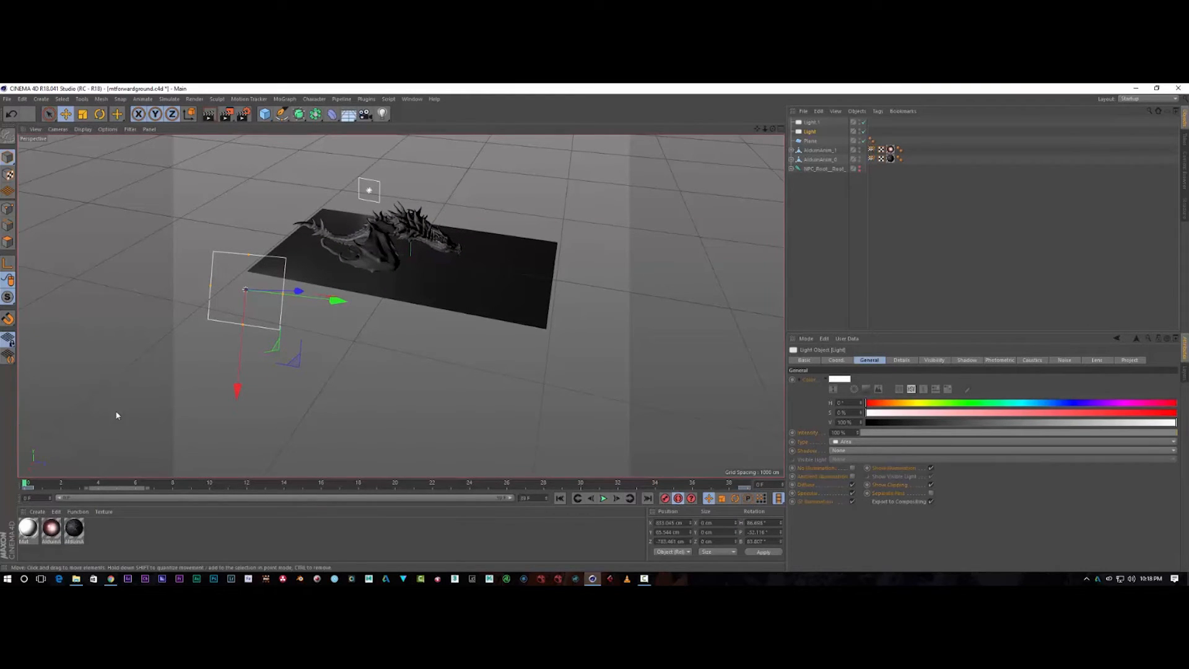
# Step: At frame 39, move the original light along the plane's edge past the dragon's head and scrub back to frame 0
pyautogui.moveTo(26, 485); pyautogui.dragTo(750, 496)
pyautogui.moveTo(352, 305); pyautogui.dragTo(686, 341)
pyautogui.moveTo(728, 485); pyautogui.dragTo(113, 478)
pyautogui.moveTo(321, 485); pyautogui.dragTo(25, 484)
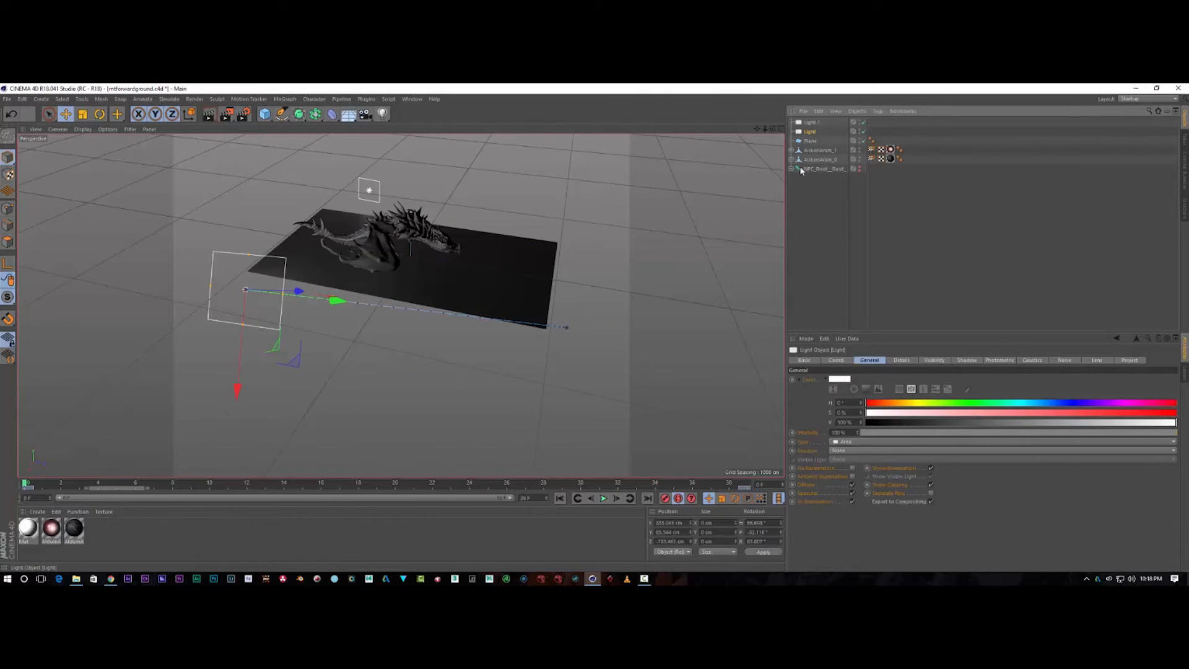
# Step: Set the original light's visibility to On for both the editor and the renderer
pyautogui.click(804, 361)
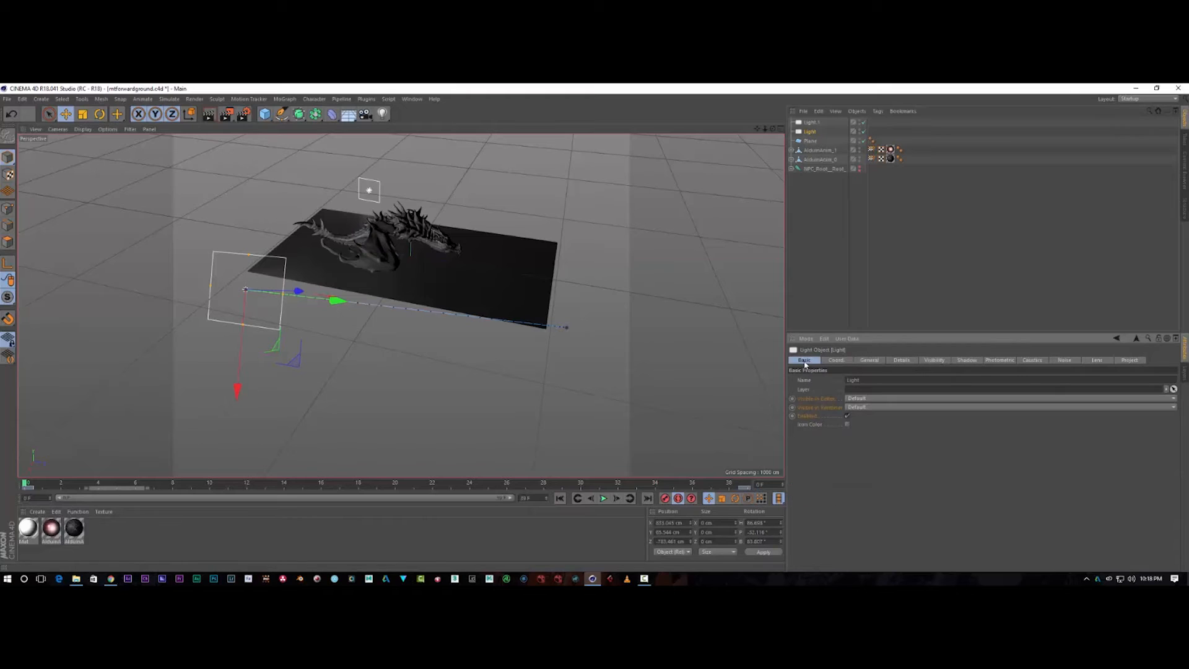
pyautogui.click(854, 398)
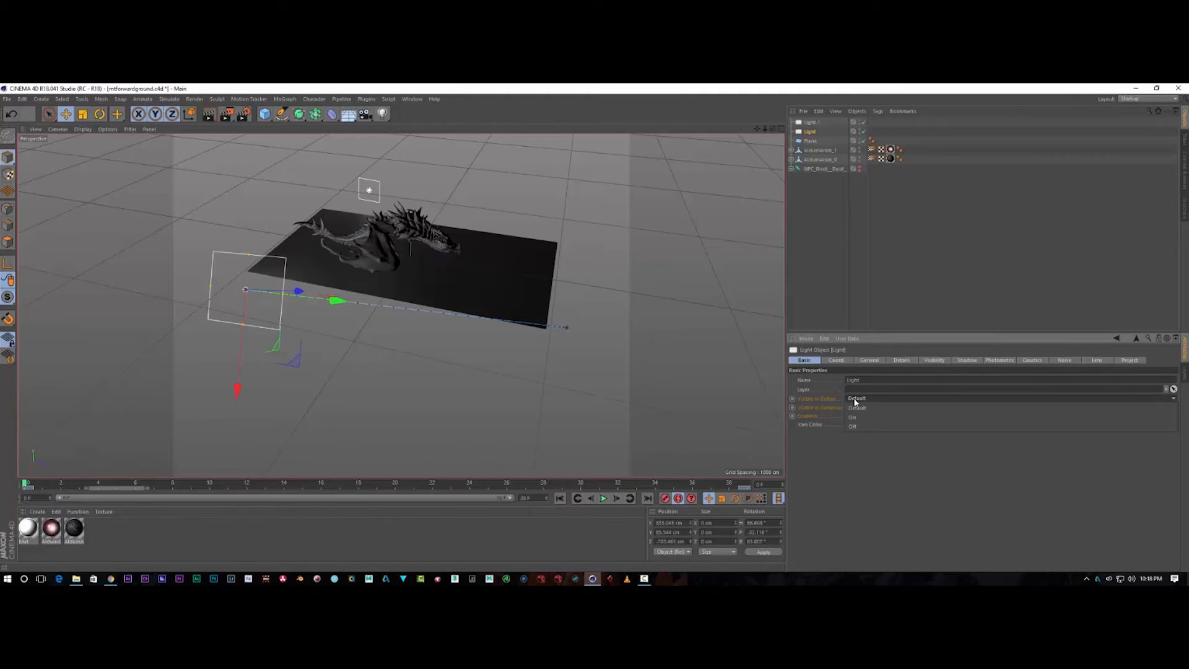
pyautogui.click(856, 420)
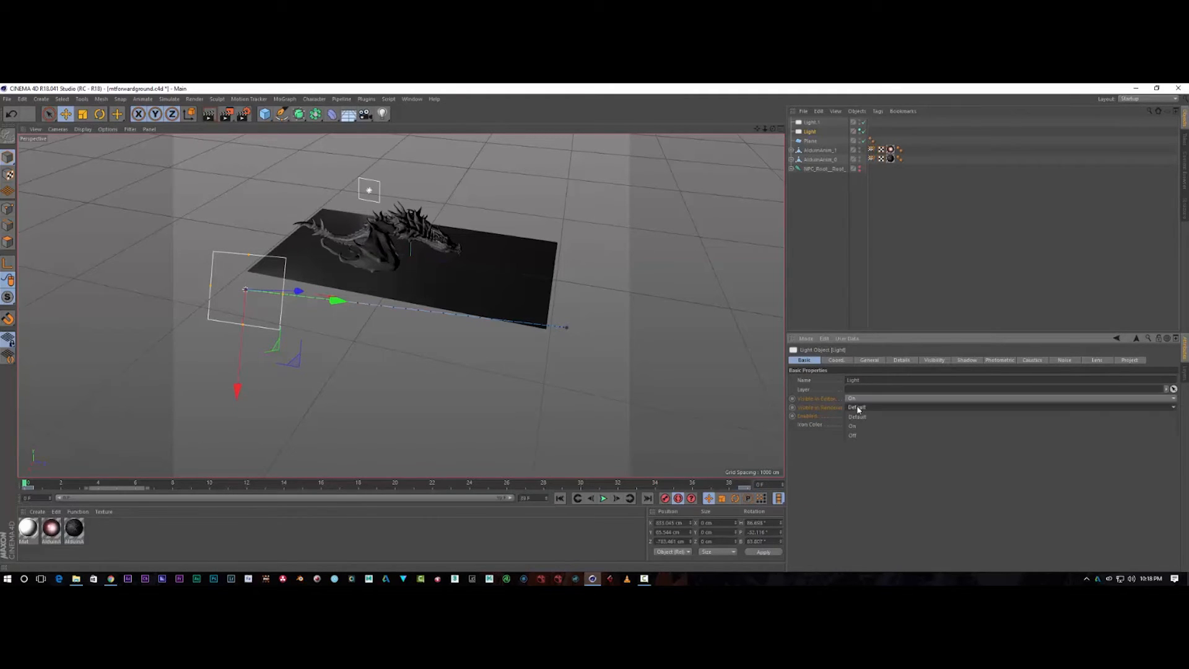
pyautogui.click(856, 407)
pyautogui.click(853, 427)
# Step: Set the original light's shadow type to Shadow Maps (Soft)
pyautogui.click(837, 360)
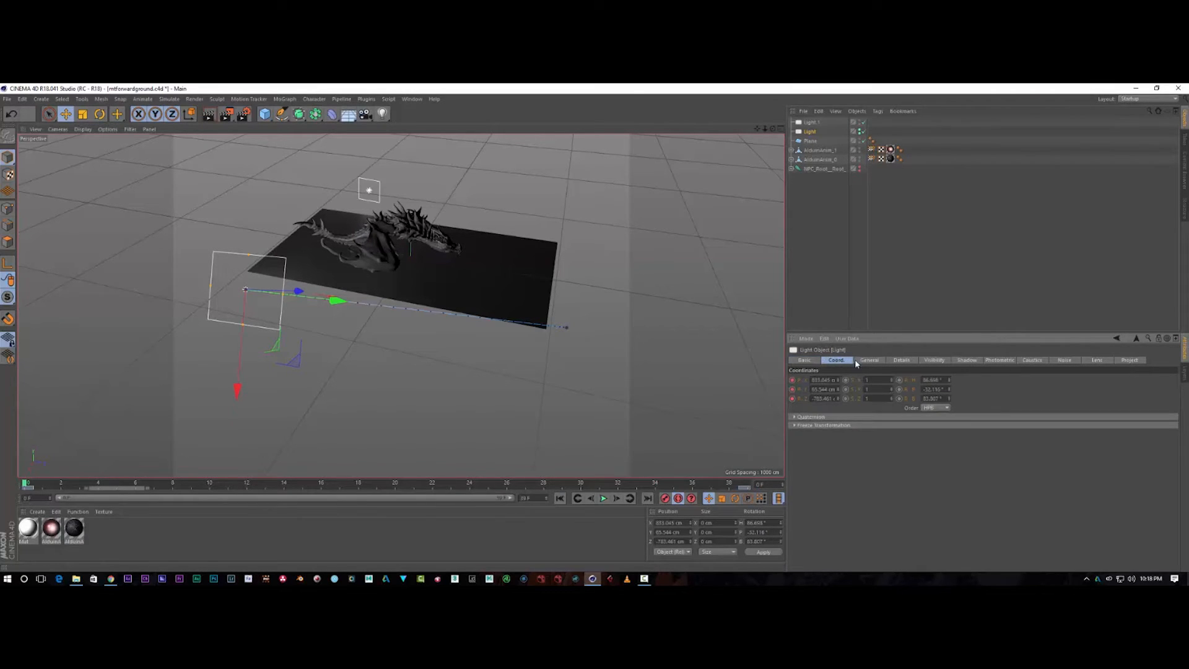
pyautogui.click(861, 360)
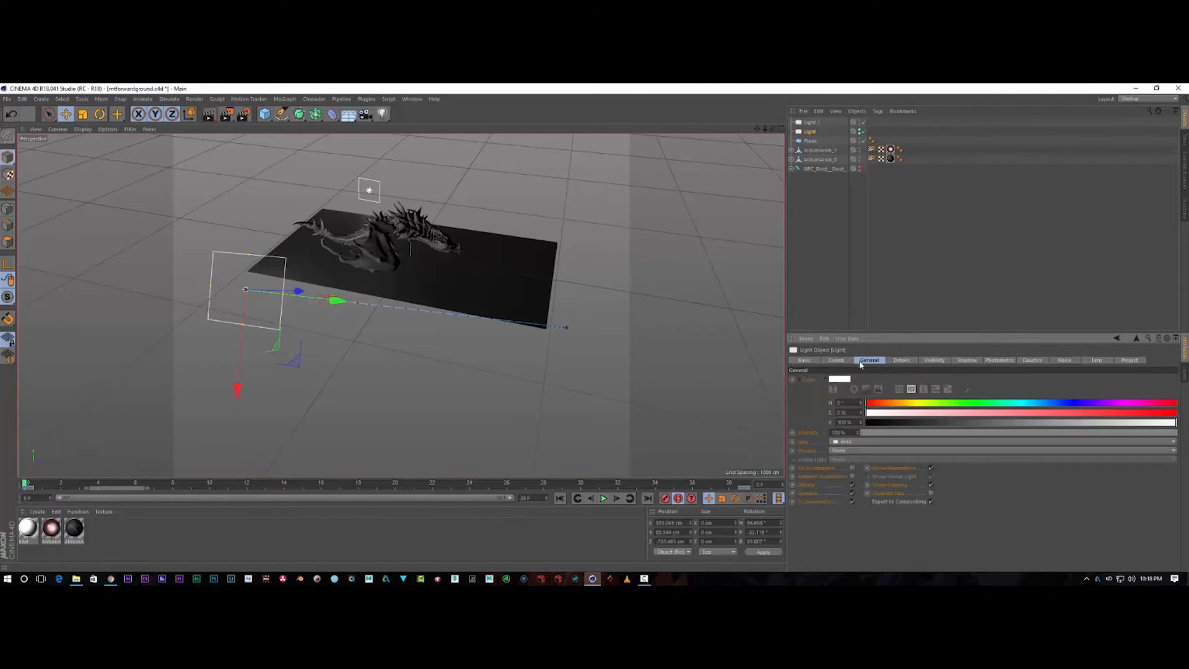
pyautogui.click(848, 451)
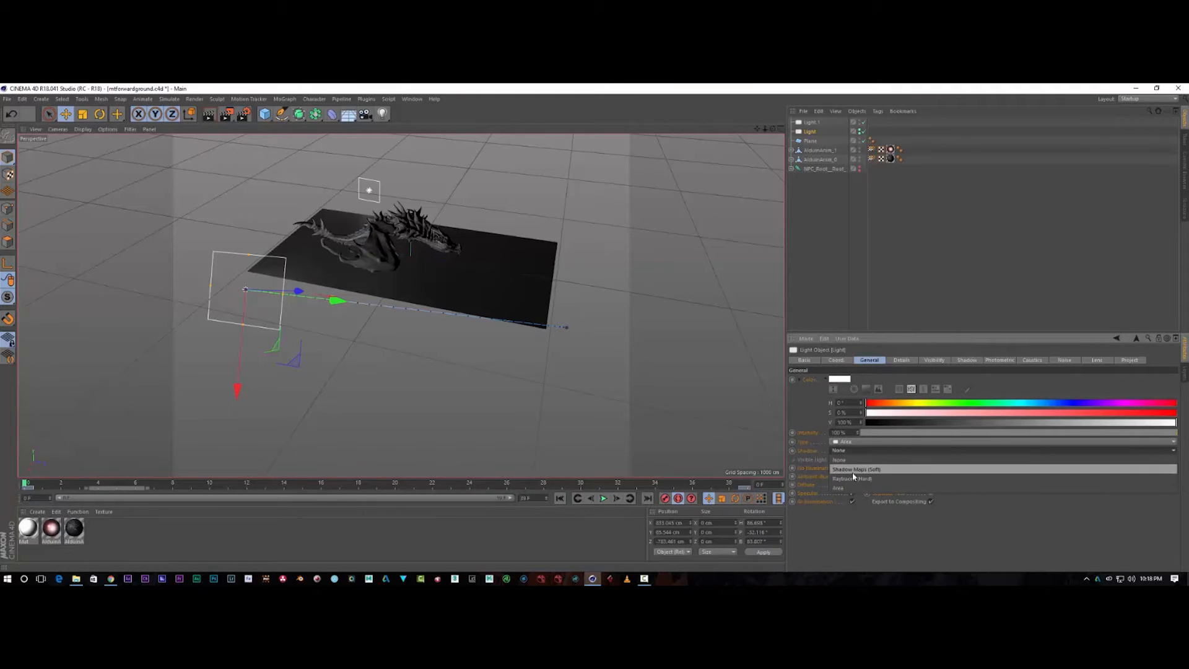
pyautogui.click(853, 472)
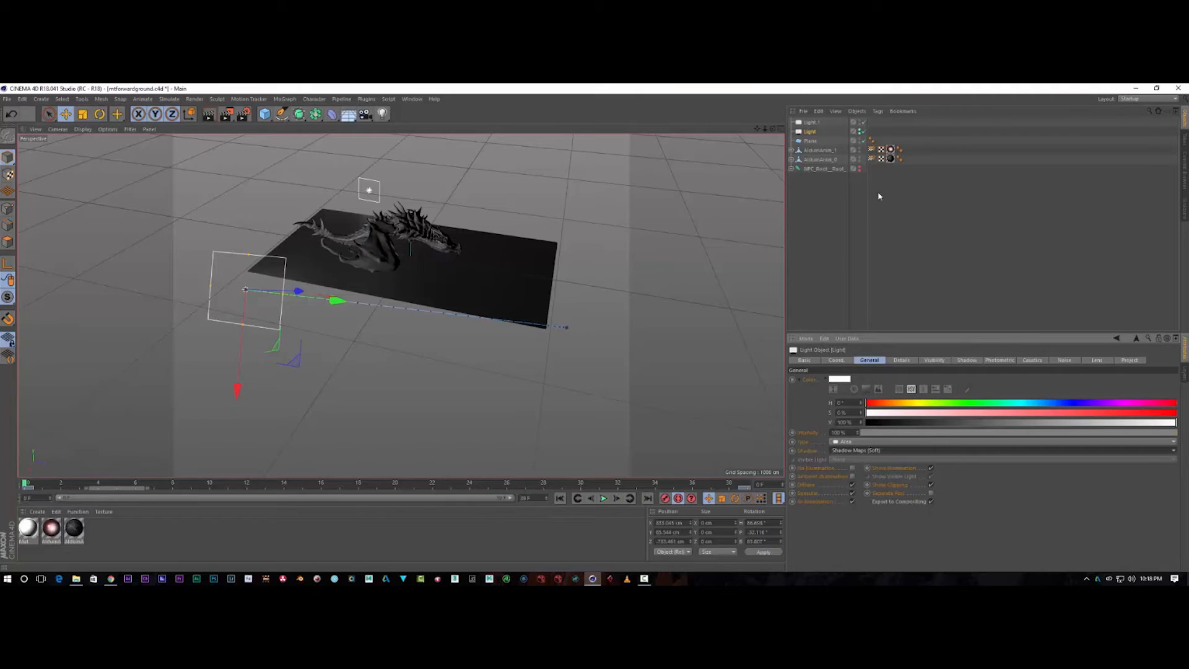
# Step: Set the copied light's shadow type to Raytraced (Hard)
pyautogui.click(811, 122)
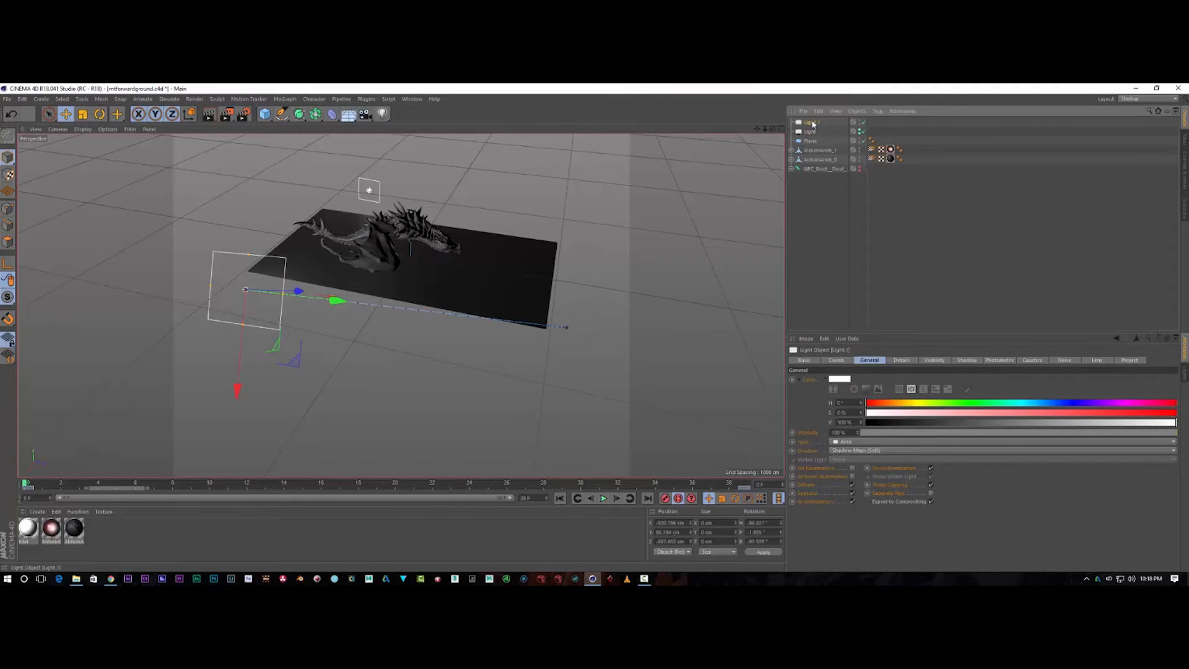
pyautogui.click(846, 450)
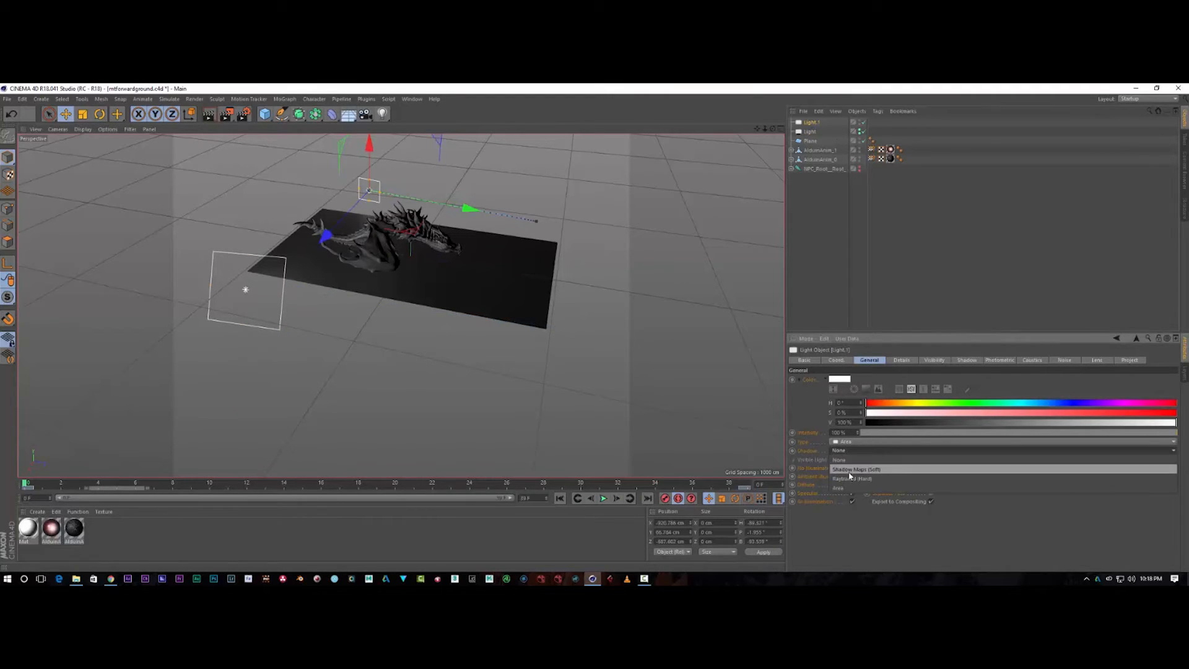
pyautogui.click(850, 478)
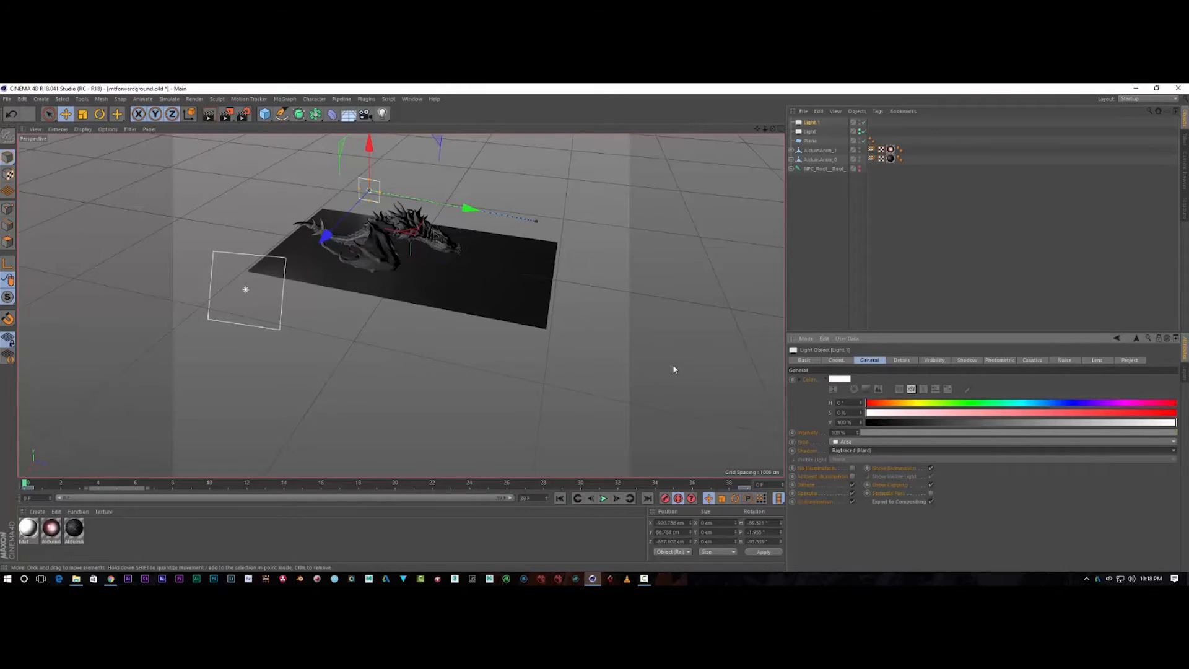
# Step: Frame the dragon closely from its head side and render a preview of the view at frame 16
pyautogui.moveTo(773, 129); pyautogui.dragTo(471, 155)
pyautogui.scroll(6, 531, 310)
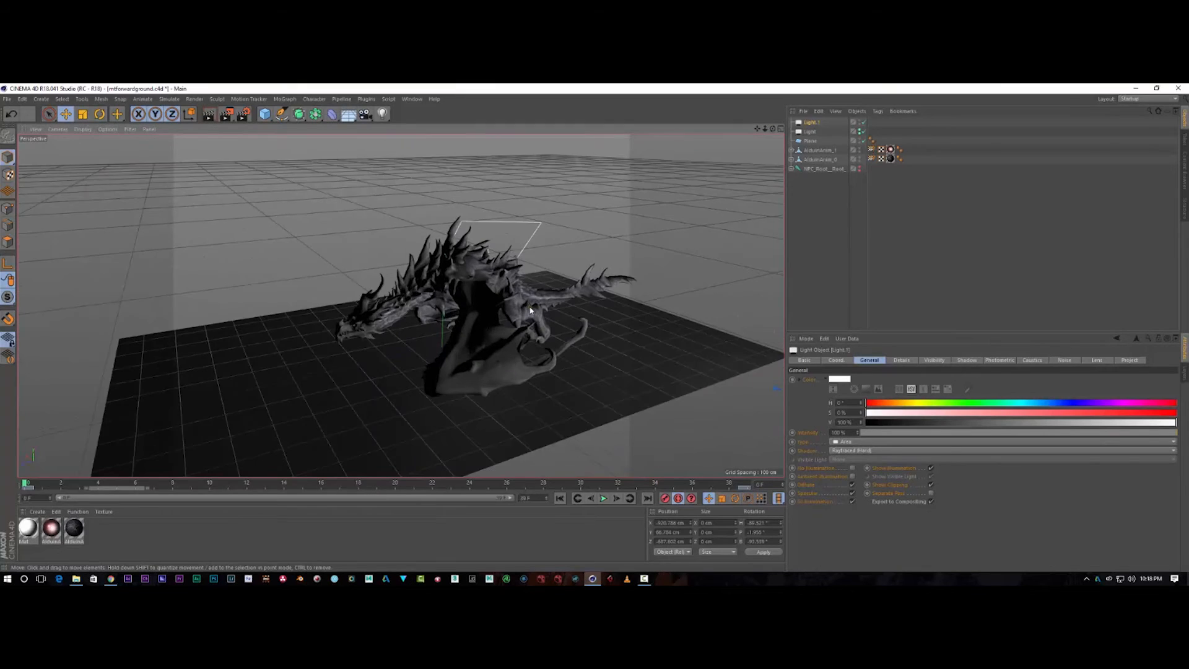
pyautogui.moveTo(757, 129); pyautogui.dragTo(797, 90)
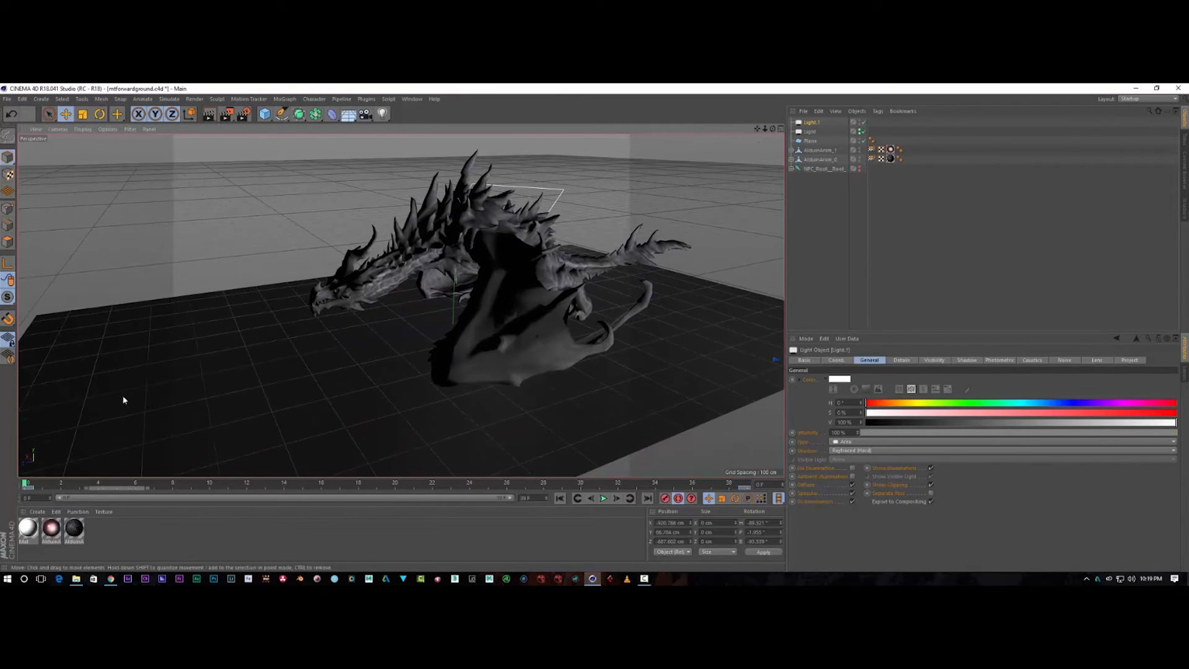
pyautogui.moveTo(25, 483); pyautogui.dragTo(322, 445)
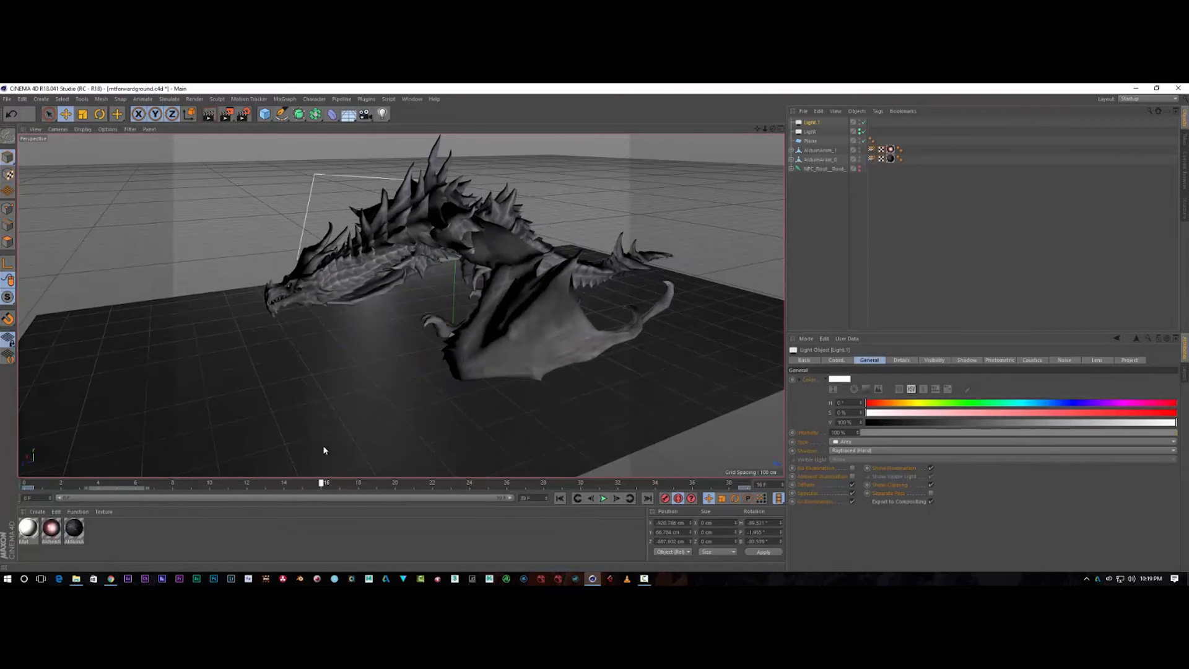
pyautogui.click(209, 114)
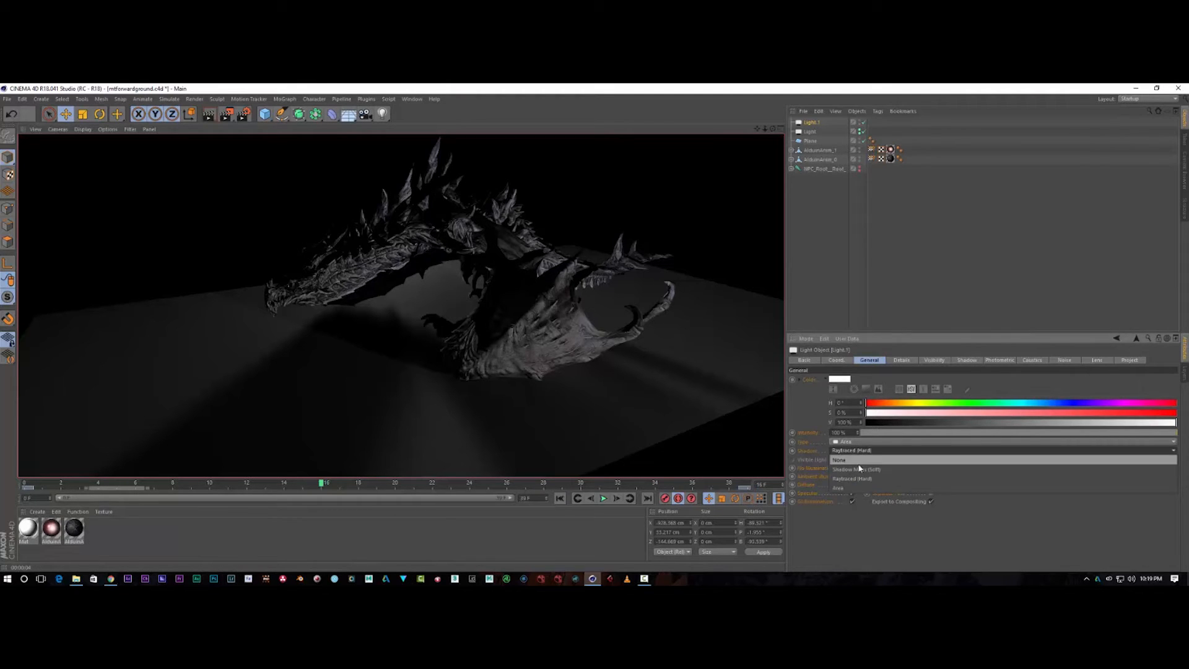
# Step: Change the copied light's shadow type to Shadow Maps (Soft) and render another preview at frame 16
pyautogui.click(860, 471)
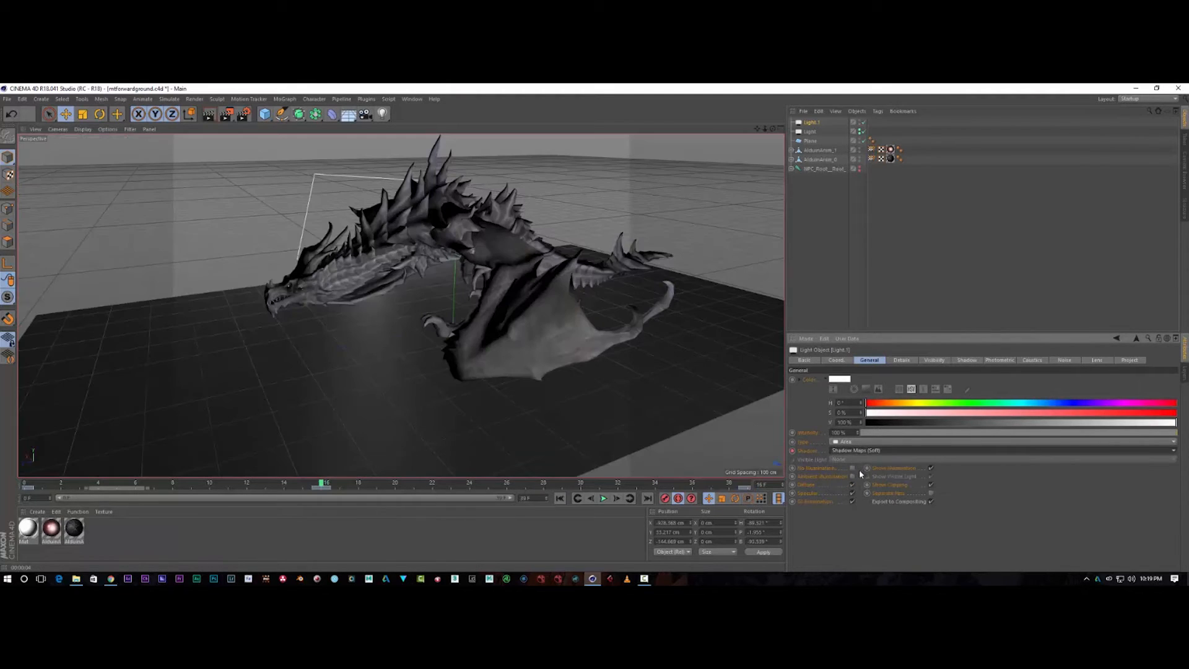
pyautogui.click(210, 115)
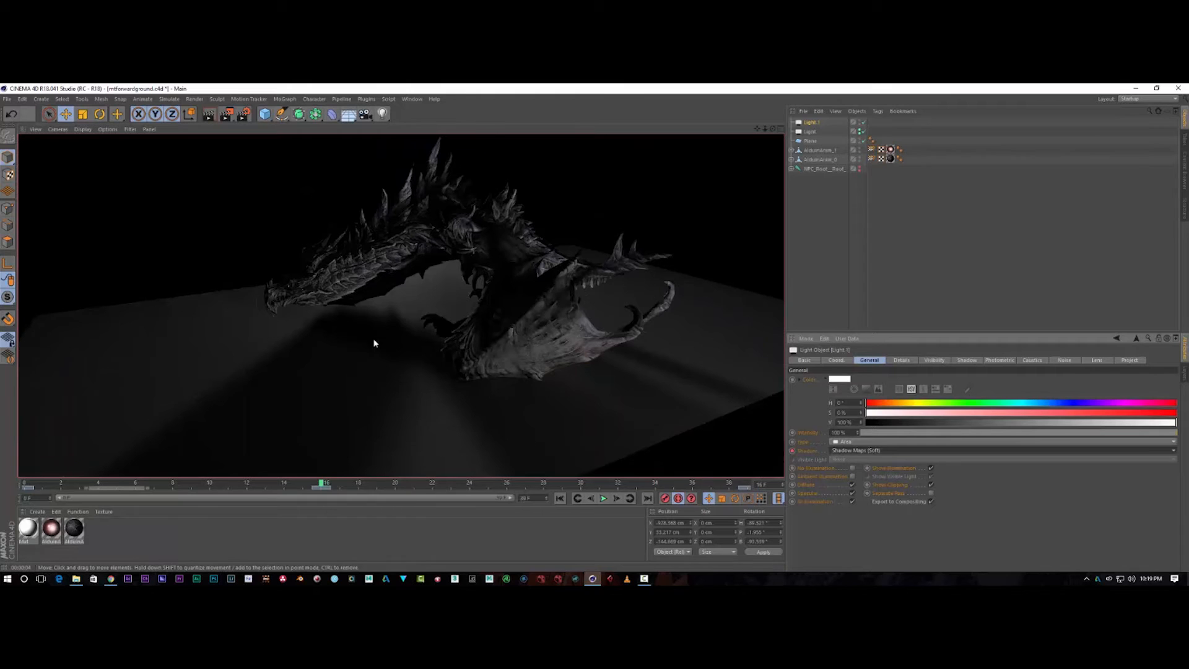
pyautogui.click(326, 485)
pyautogui.moveTo(344, 486)
pyautogui.mouseDown()
pyautogui.moveTo(359, 483)
pyautogui.moveTo(267, 484)
pyautogui.moveTo(321, 484)
pyautogui.mouseUp()
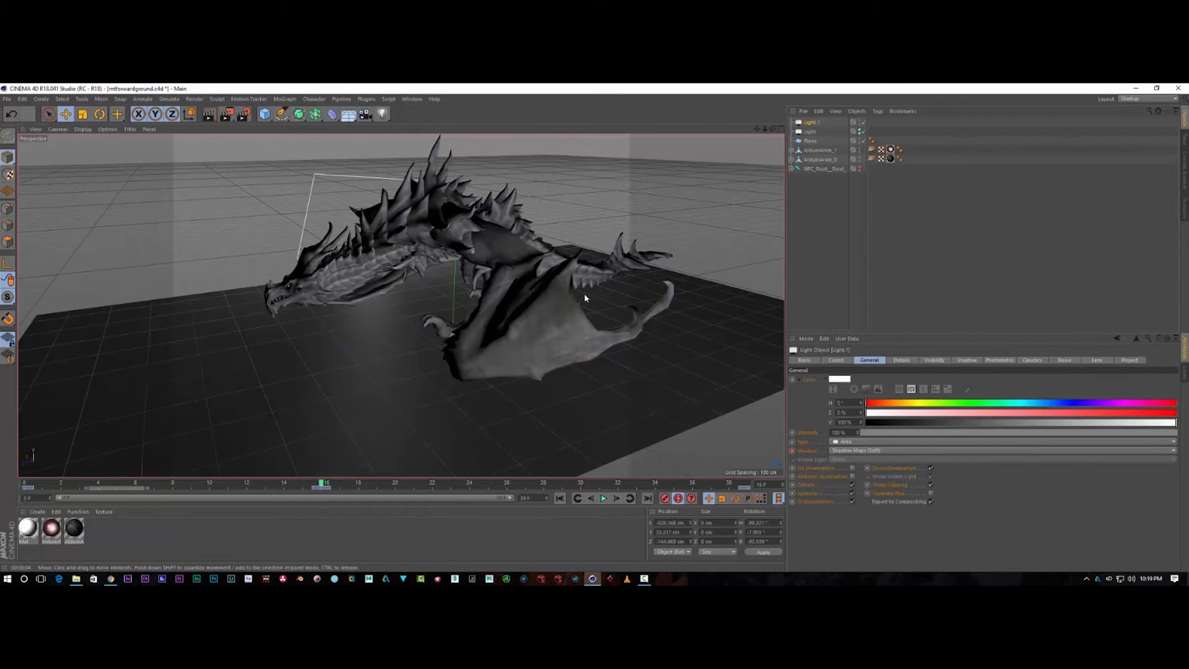
# Step: Load the Grass 01 object preset from the Broadcast 2D Elements materials into the scene
pyautogui.moveTo(773, 128); pyautogui.dragTo(737, 137)
pyautogui.click(803, 111)
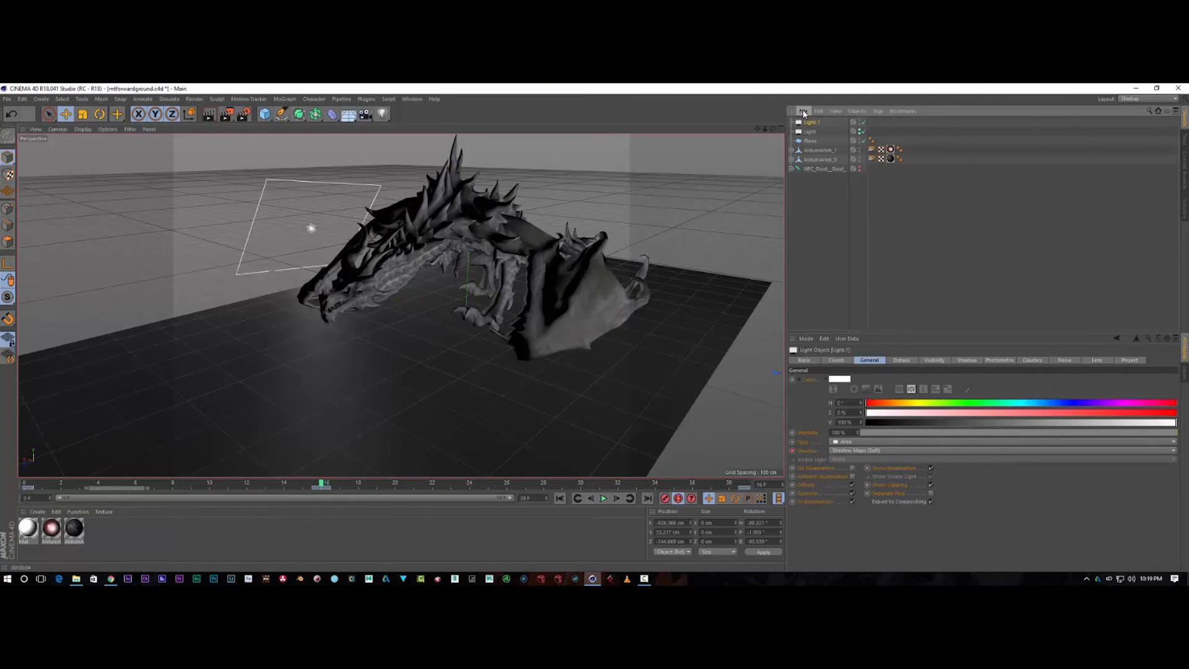
pyautogui.moveTo(823, 149)
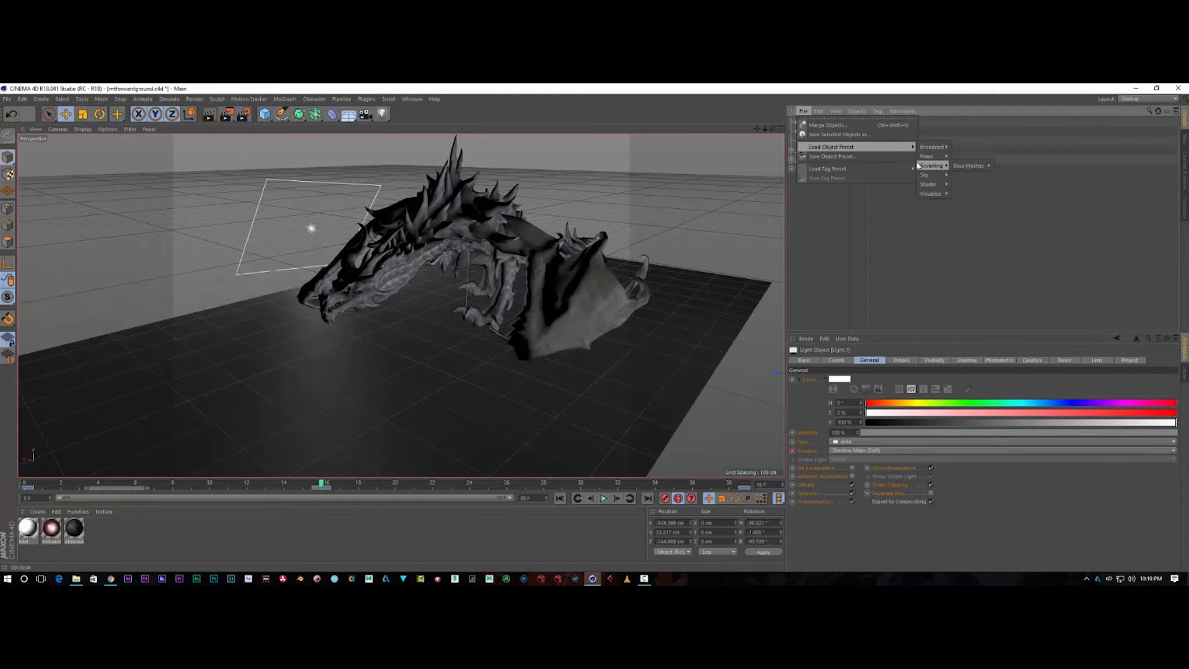
pyautogui.moveTo(922, 150)
pyautogui.moveTo(964, 156)
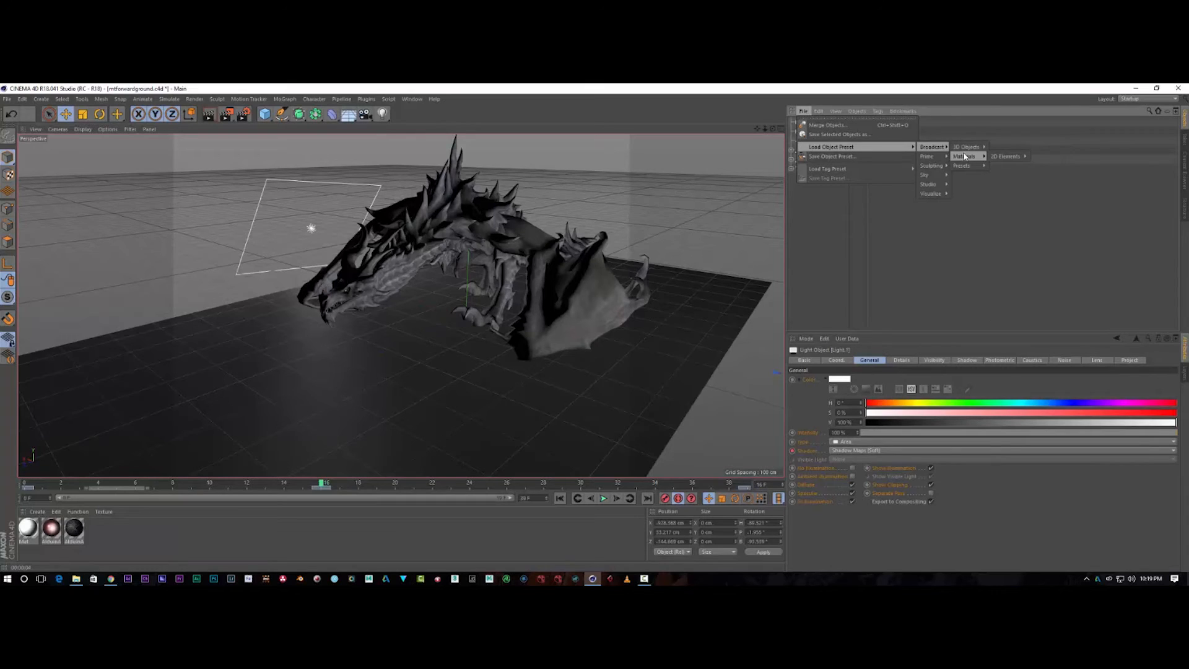
pyautogui.moveTo(1010, 158)
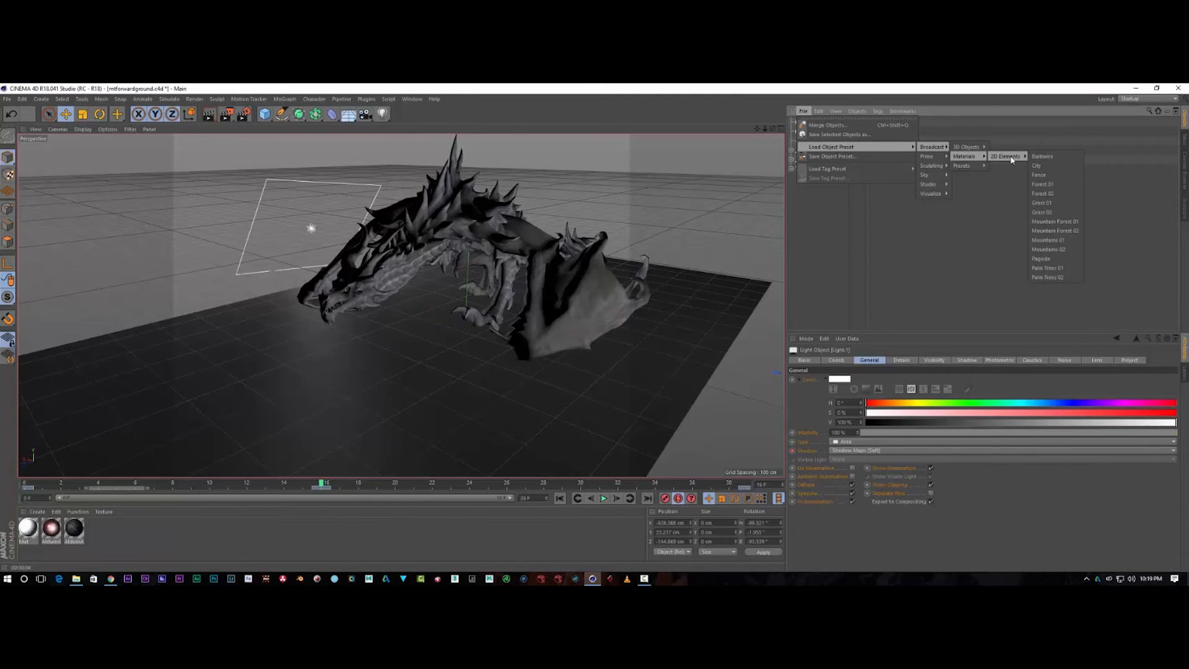
pyautogui.click(1044, 203)
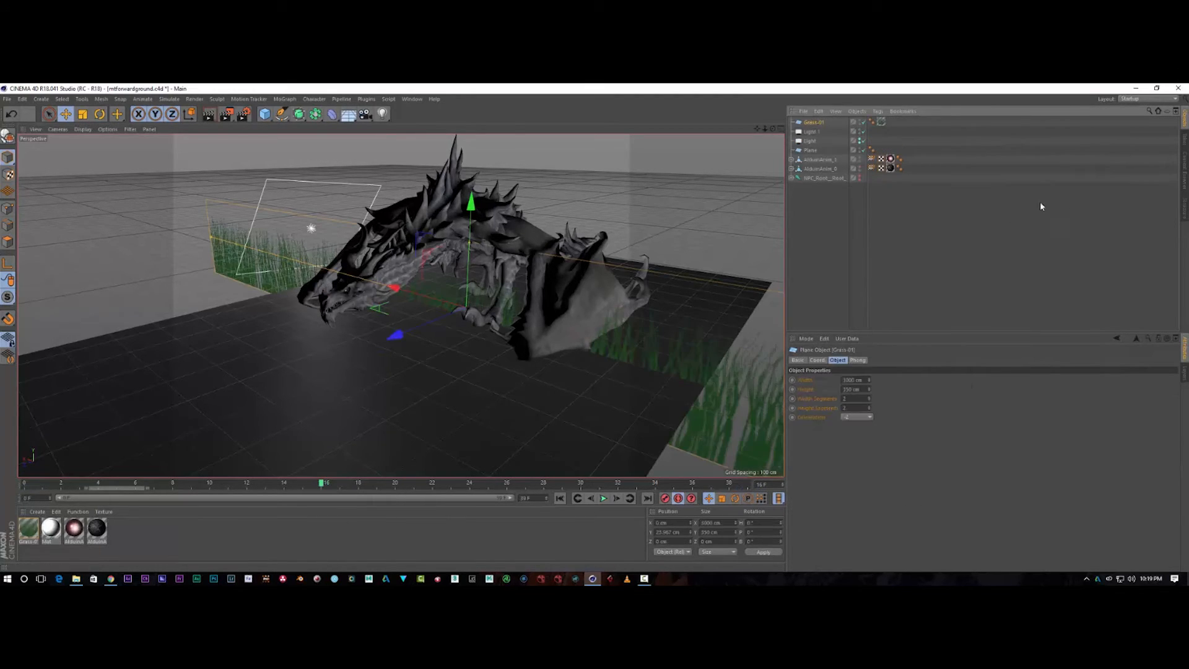
# Step: Narrow the grass plane to fit within the floor and move it to a Z of about 273 cm near the dragon's head
pyautogui.moveTo(400, 337); pyautogui.dragTo(202, 433)
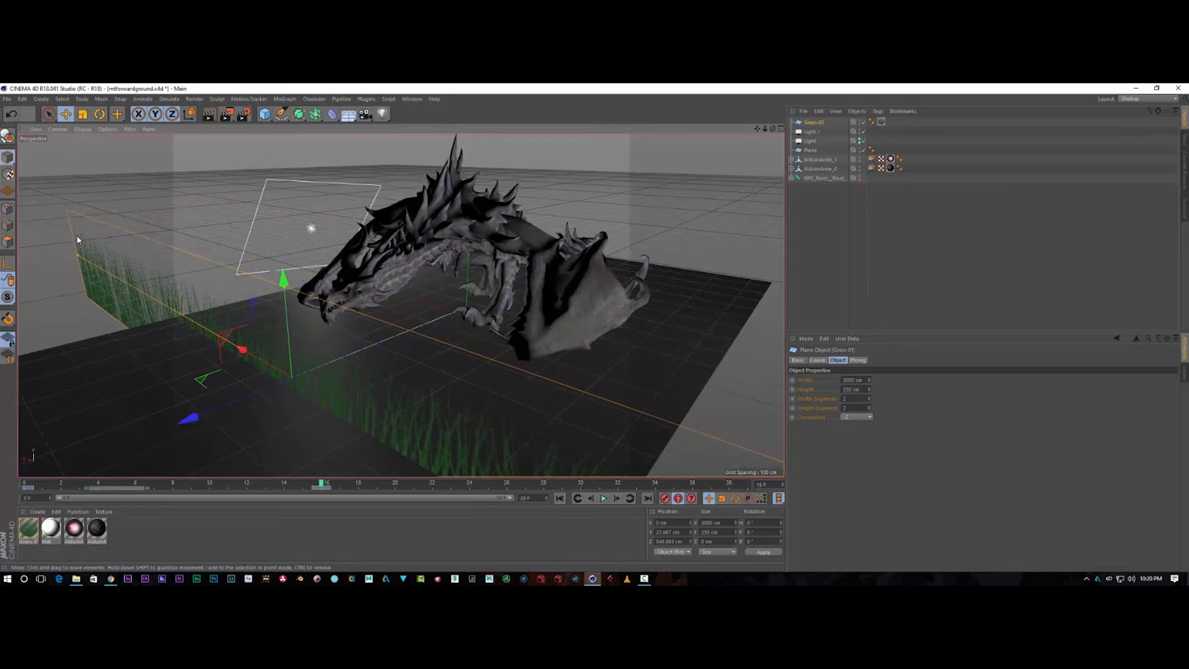
pyautogui.moveTo(78, 254); pyautogui.dragTo(195, 302)
pyautogui.moveTo(186, 415); pyautogui.dragTo(309, 369)
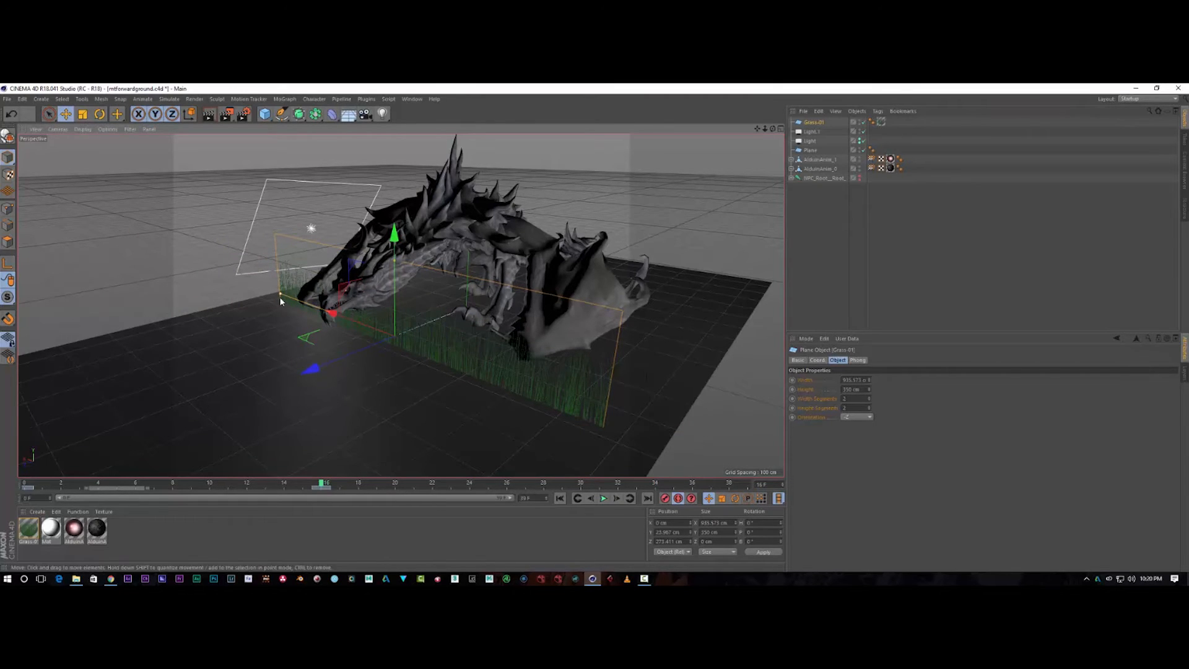
# Step: Widen the grass plane to about 1108 cm and render a preview of the view at frame 16
pyautogui.moveTo(279, 296); pyautogui.dragTo(264, 291)
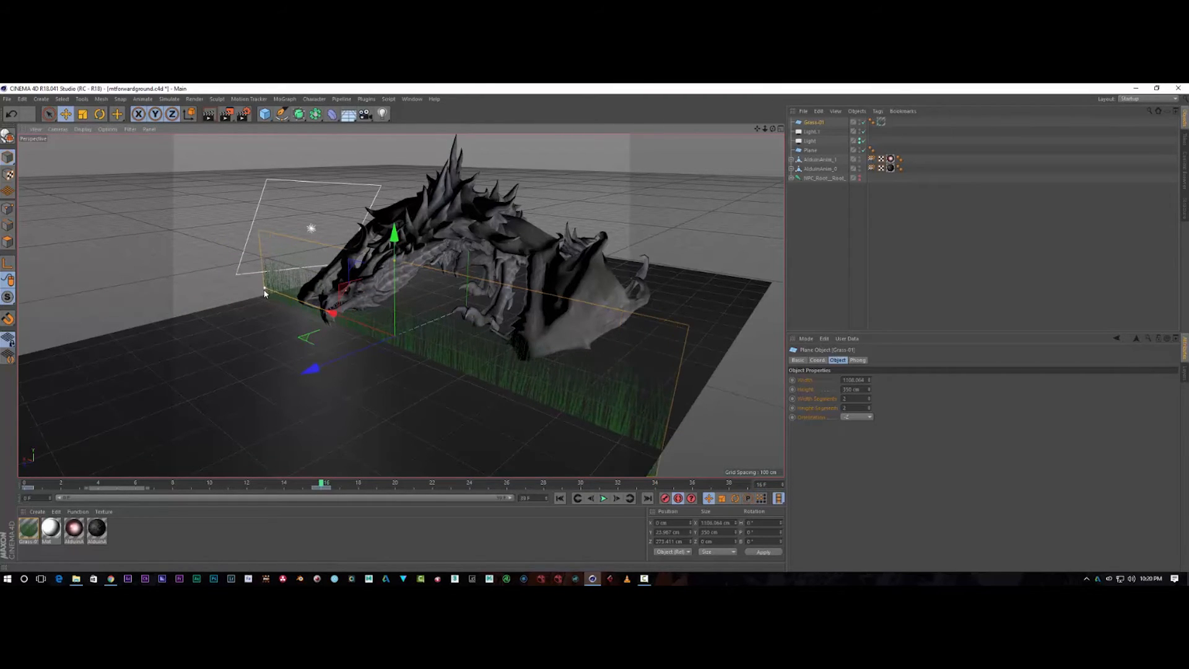
pyautogui.click(205, 118)
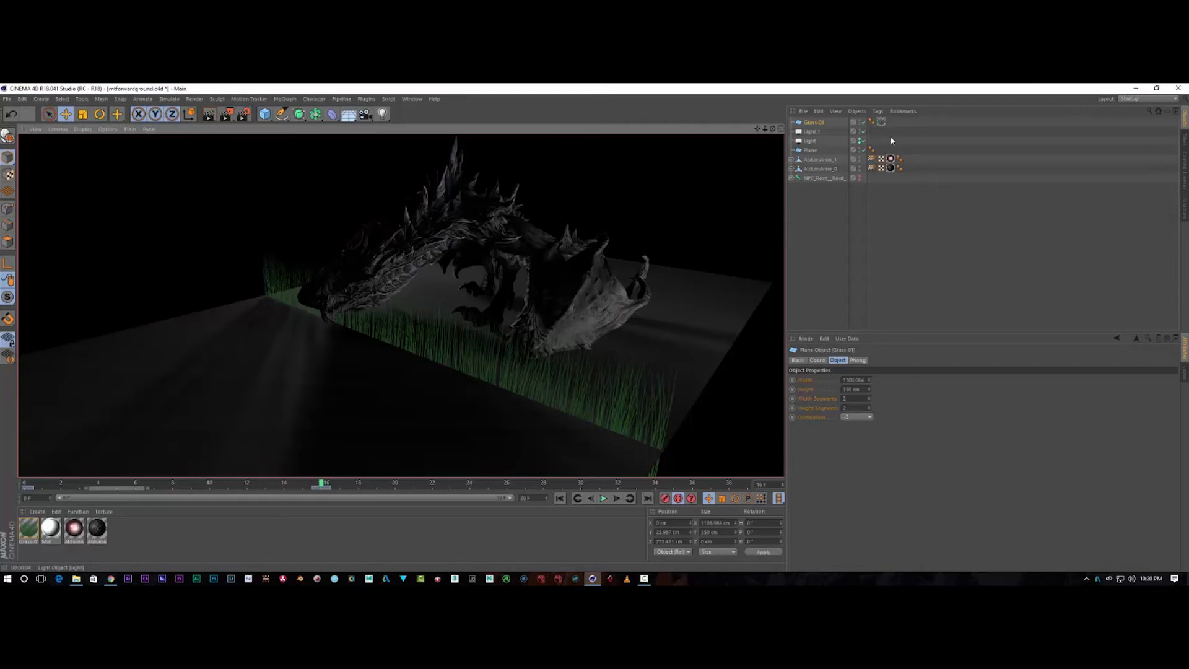
# Step: Delete the grass plane from the scene
pyautogui.click(810, 123)
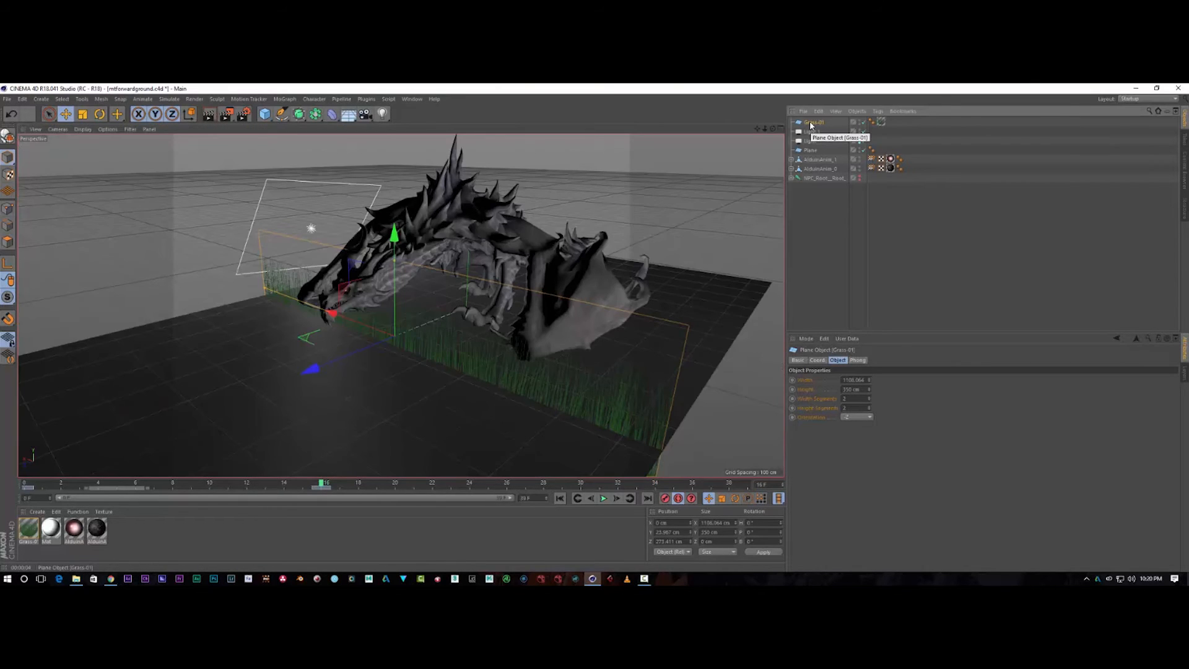
pyautogui.press('Delete')
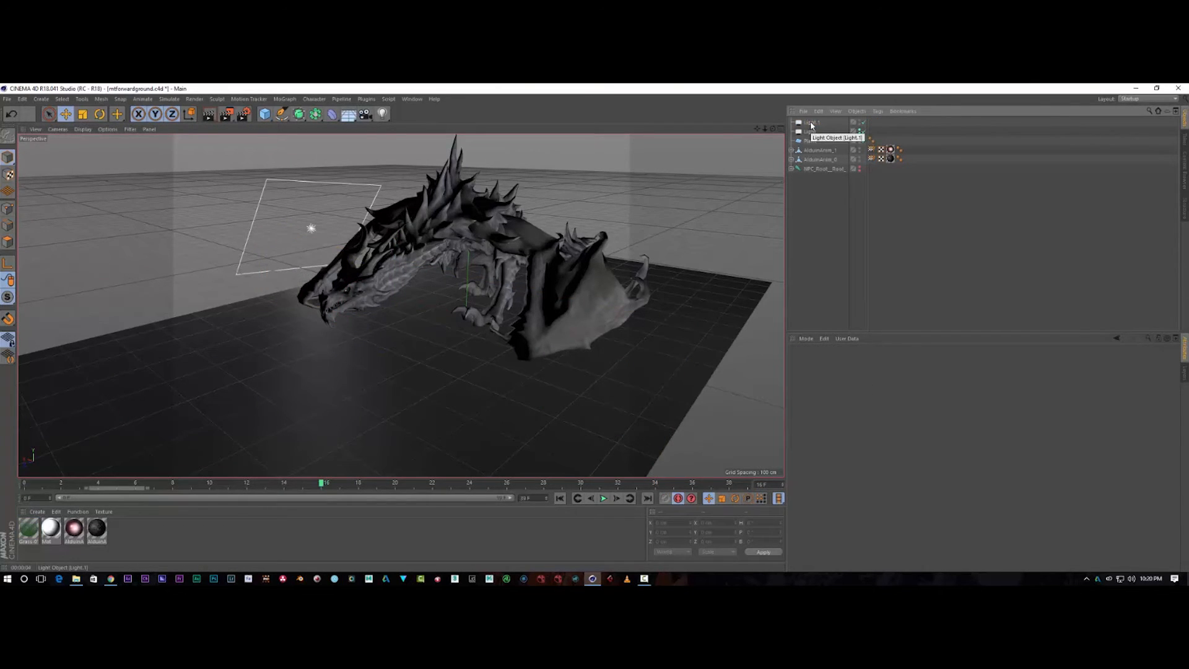
pyautogui.click(804, 111)
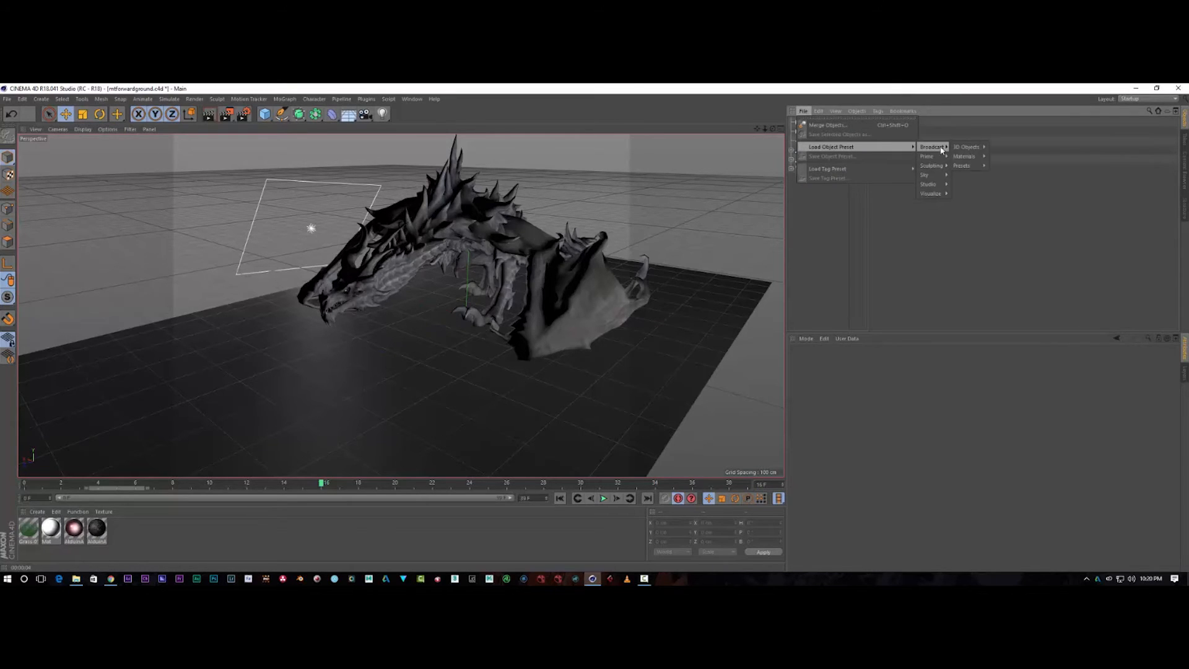
pyautogui.moveTo(939, 150)
pyautogui.moveTo(948, 195)
pyautogui.moveTo(1004, 205)
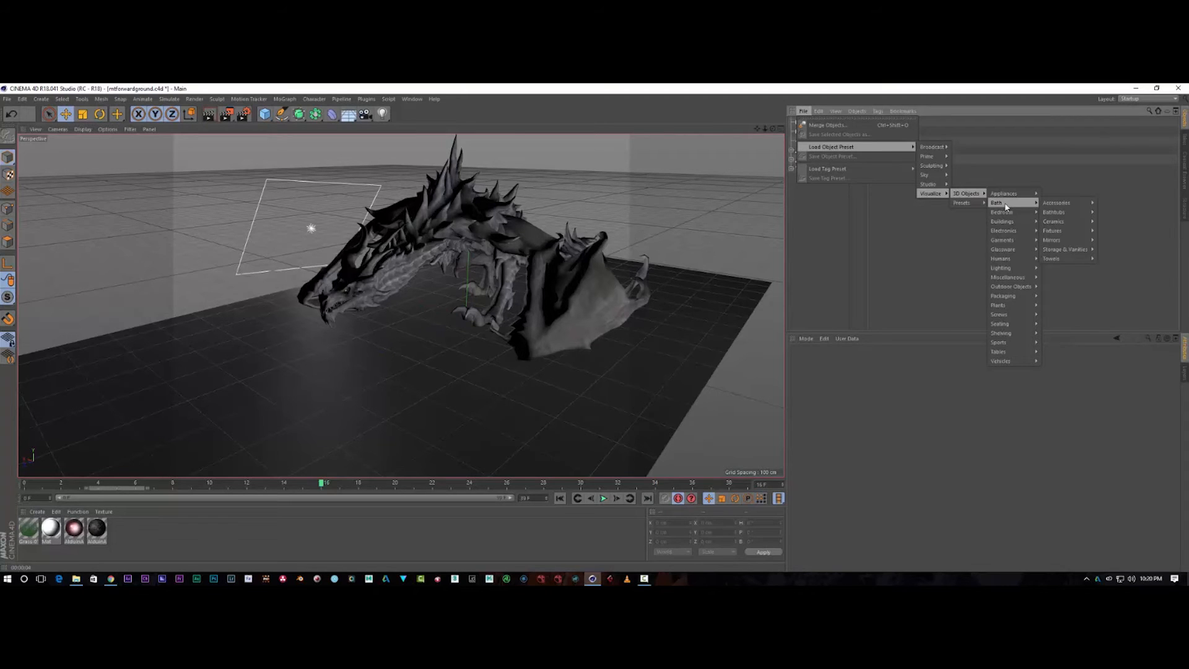
pyautogui.moveTo(1019, 253)
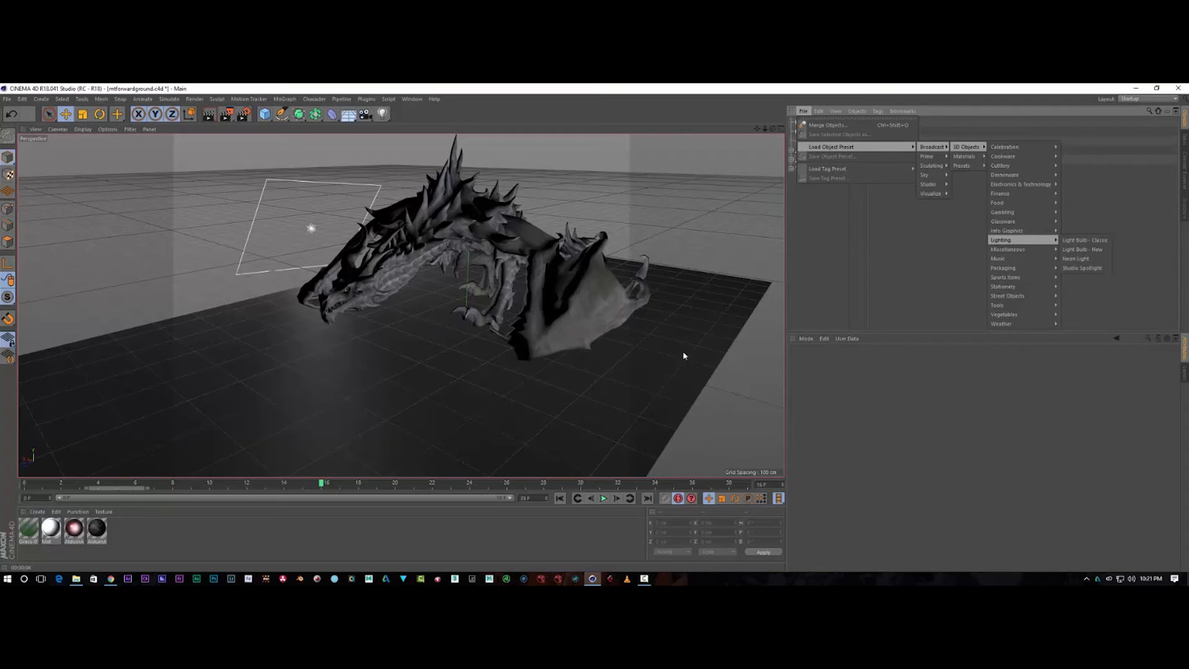
pyautogui.click(580, 196)
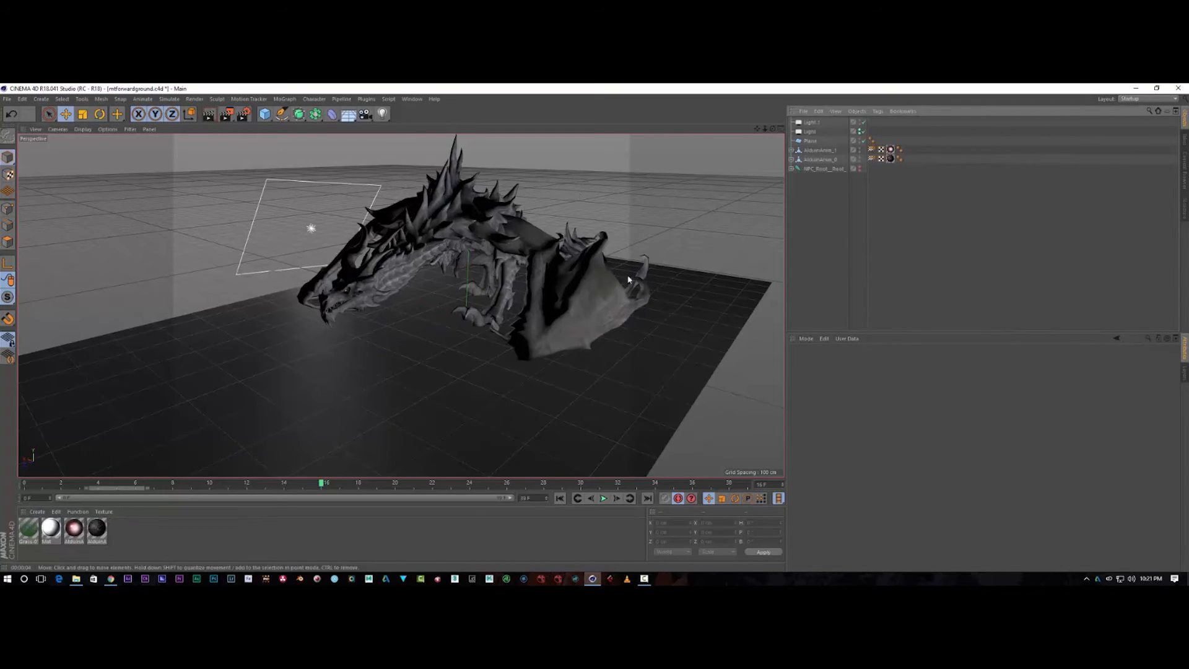
# Step: Create a new material and set its color to a dark green with a hue of about 130° and a value of 44%
pyautogui.click(811, 141)
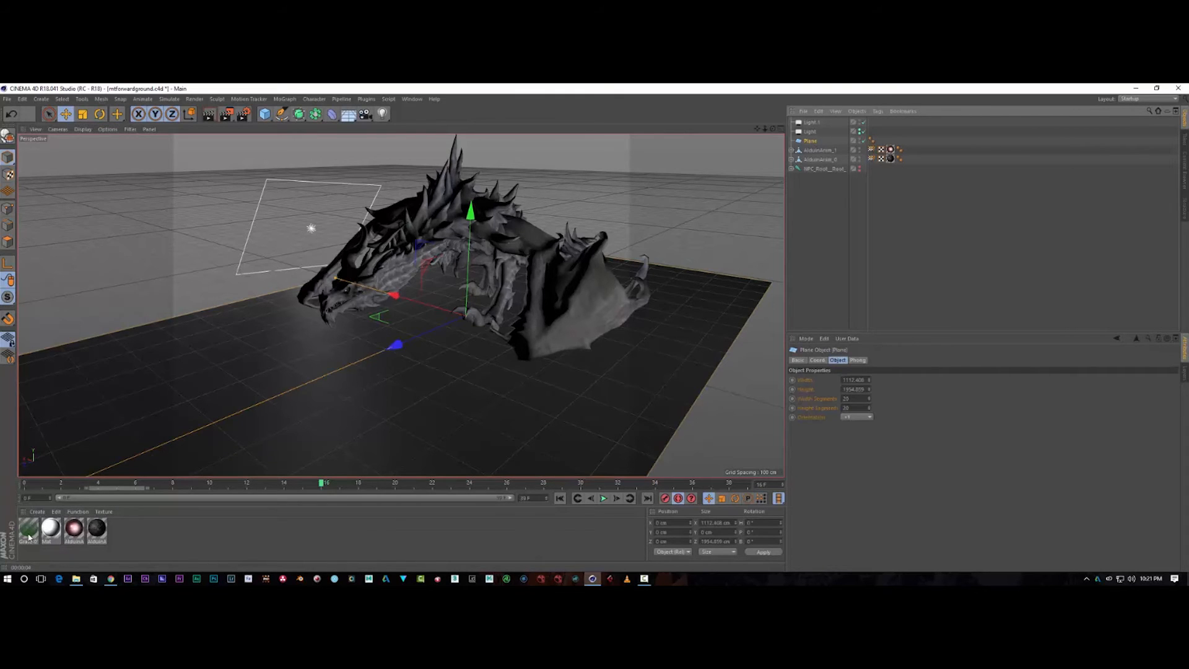
pyautogui.click(37, 512)
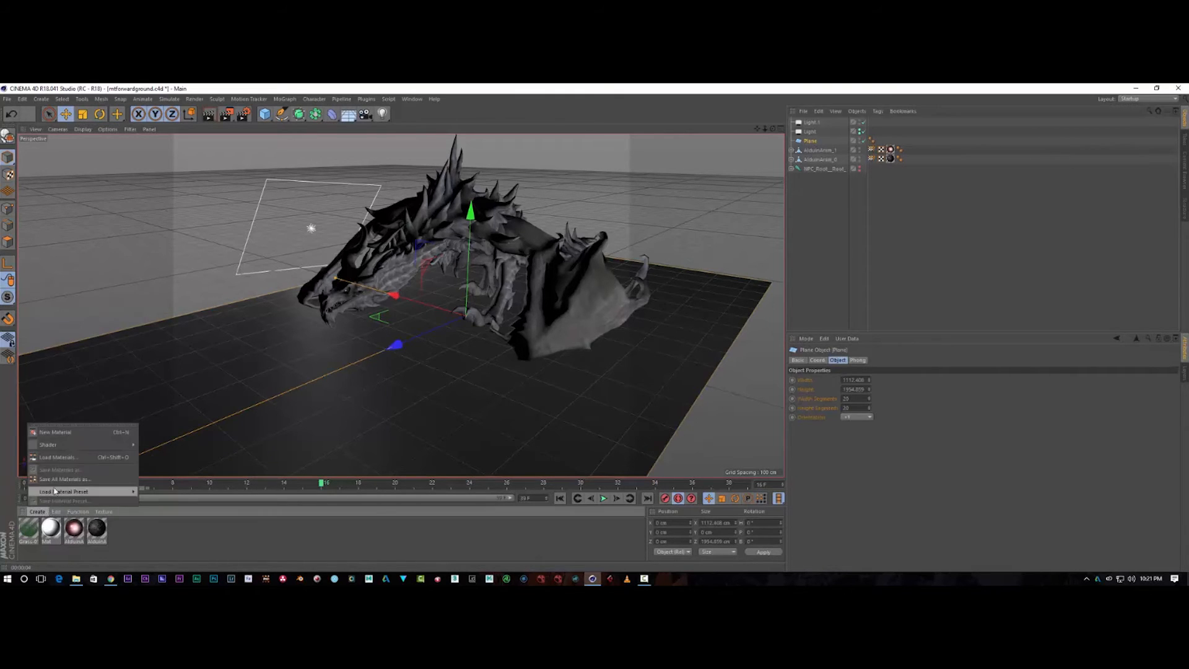
pyautogui.click(68, 432)
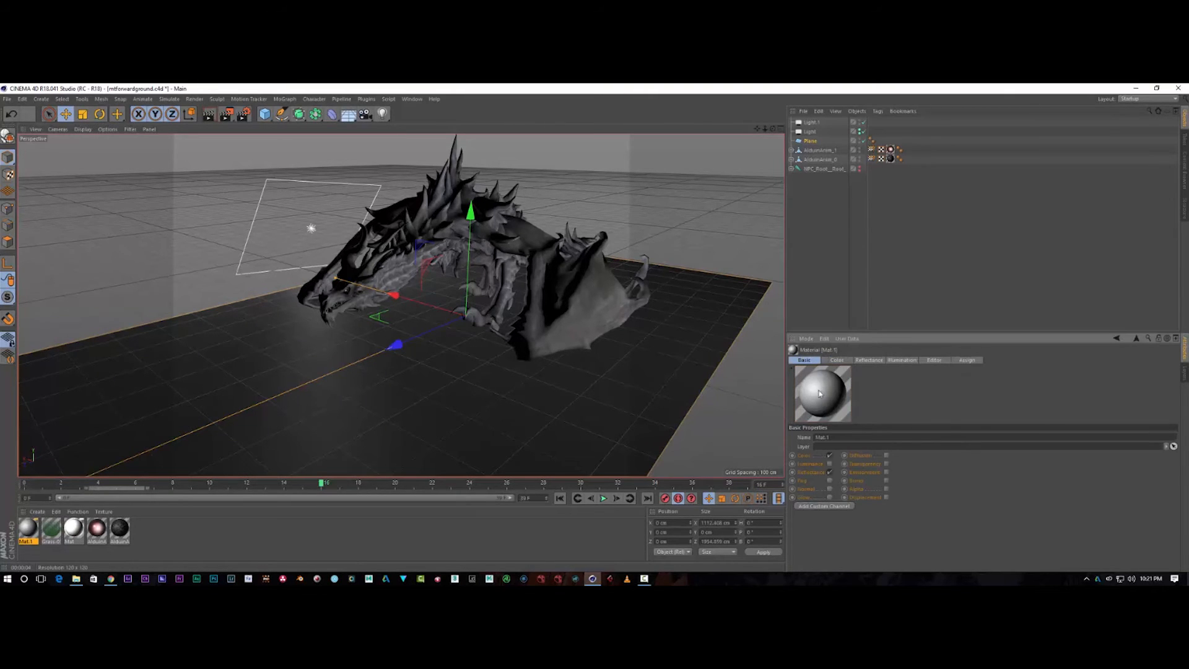
pyautogui.click(841, 362)
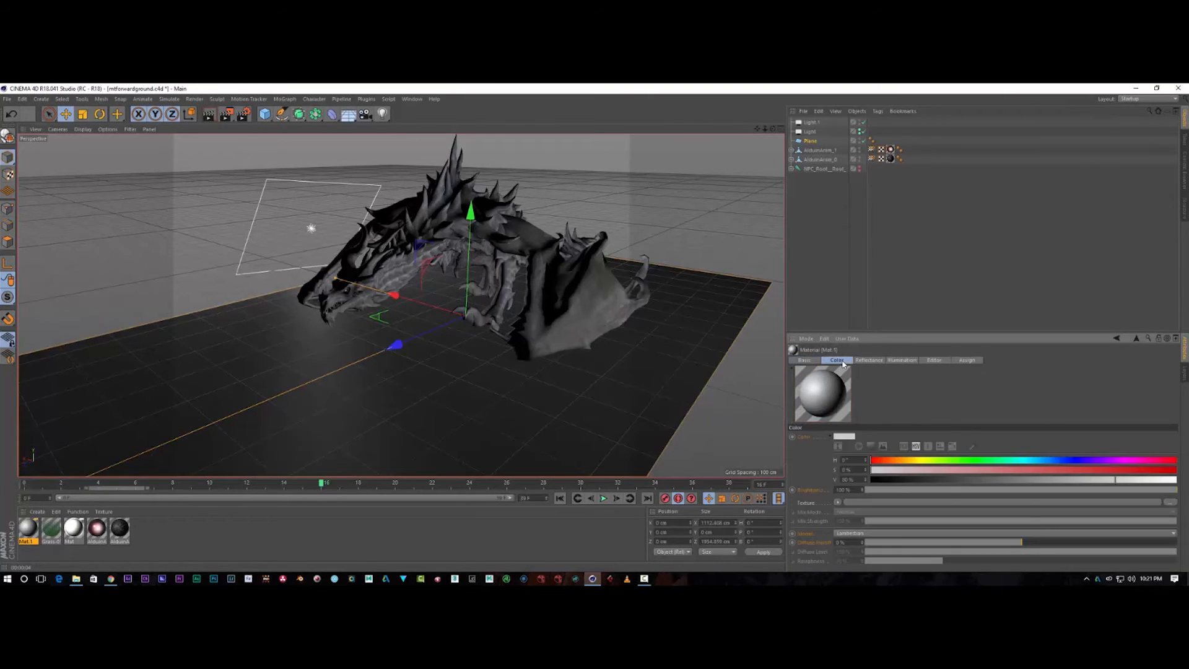
pyautogui.click(960, 460)
pyautogui.moveTo(961, 462); pyautogui.dragTo(963, 462)
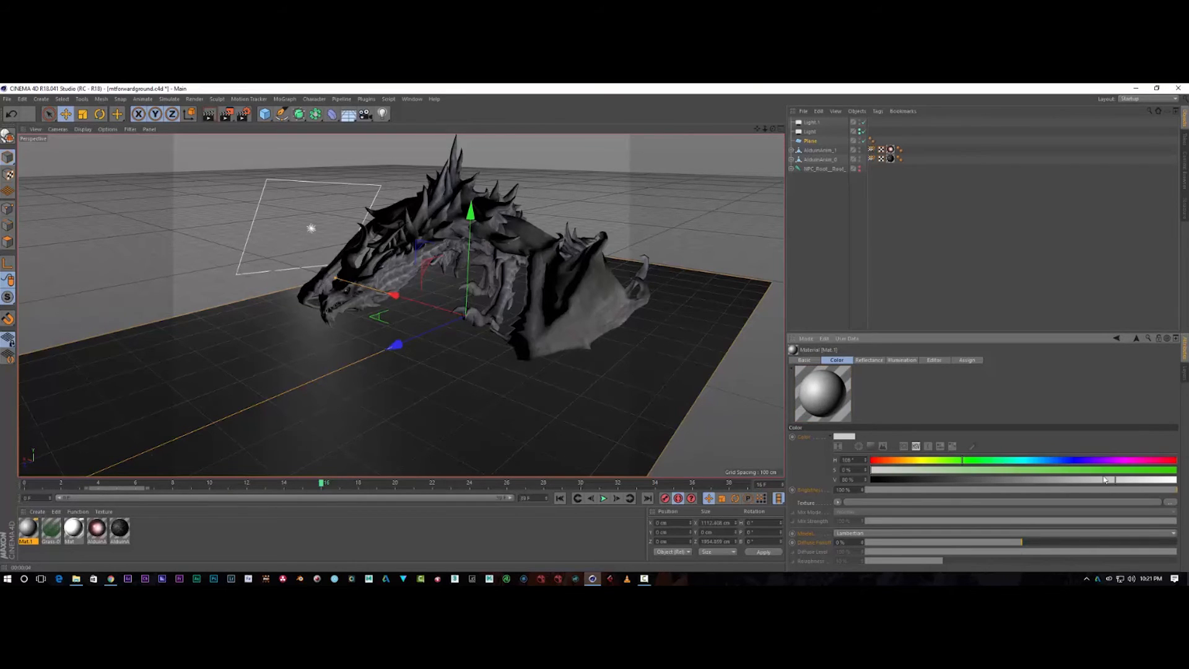
pyautogui.moveTo(1112, 481)
pyautogui.mouseDown()
pyautogui.moveTo(1005, 479)
pyautogui.moveTo(1124, 469)
pyautogui.mouseUp()
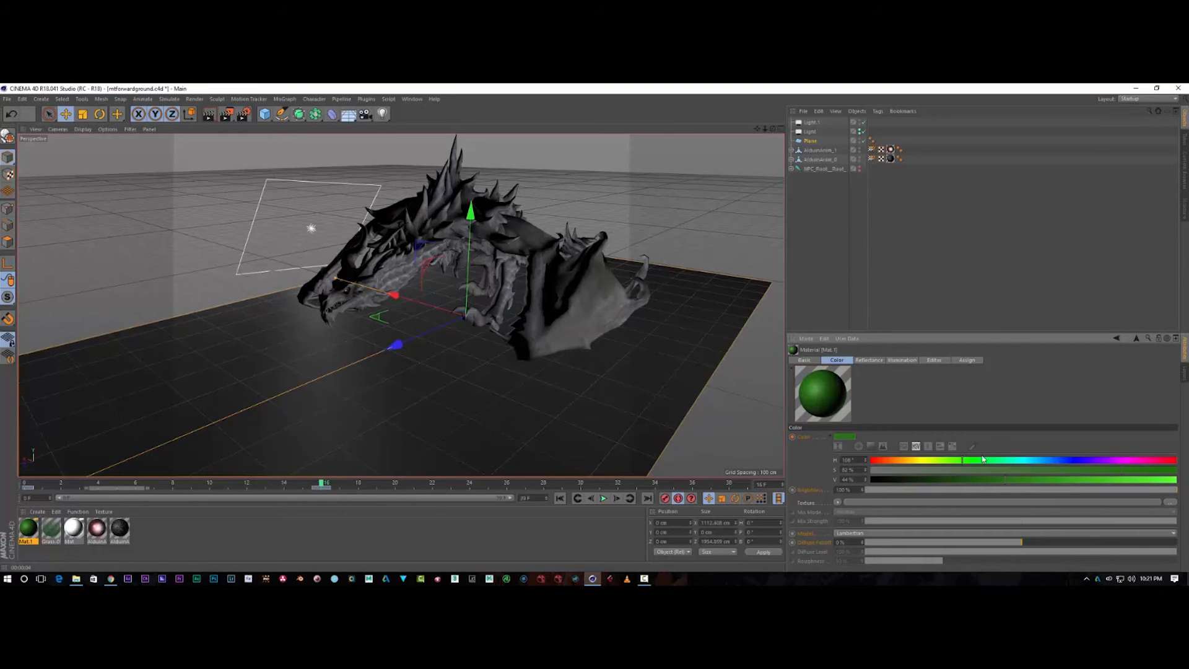
pyautogui.moveTo(961, 462); pyautogui.dragTo(981, 462)
pyautogui.click(855, 534)
pyautogui.click(853, 542)
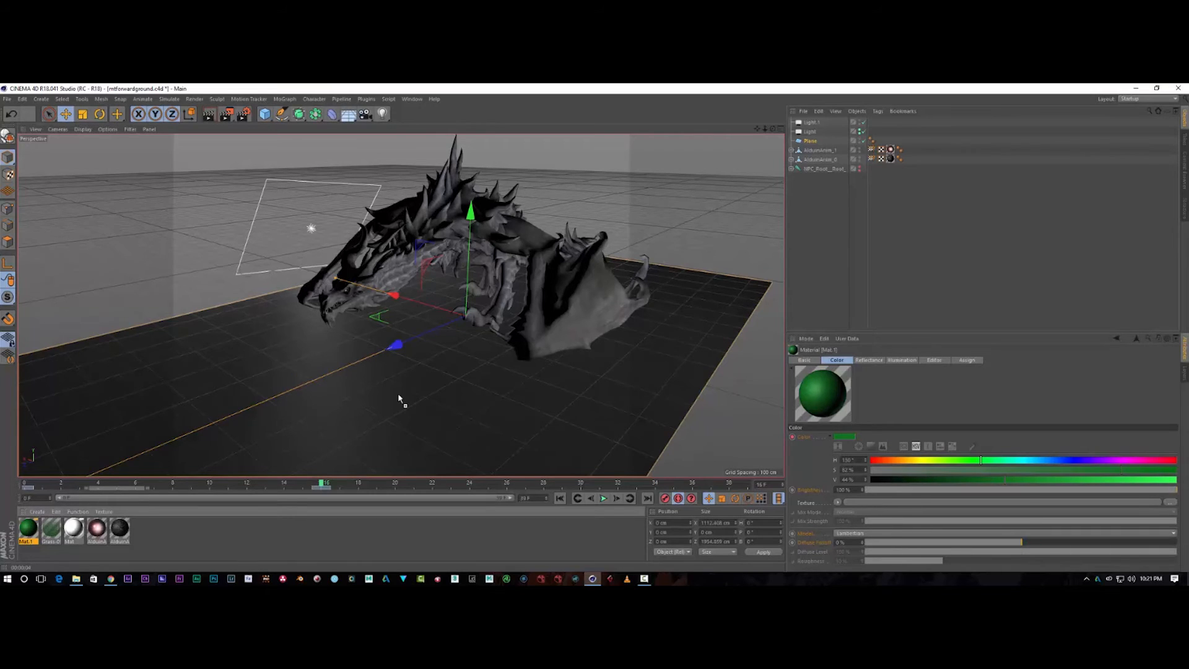
# Step: Apply the new green material to the floor plane and render a preview of the view at frame 16
pyautogui.moveTo(815, 144); pyautogui.dragTo(816, 144)
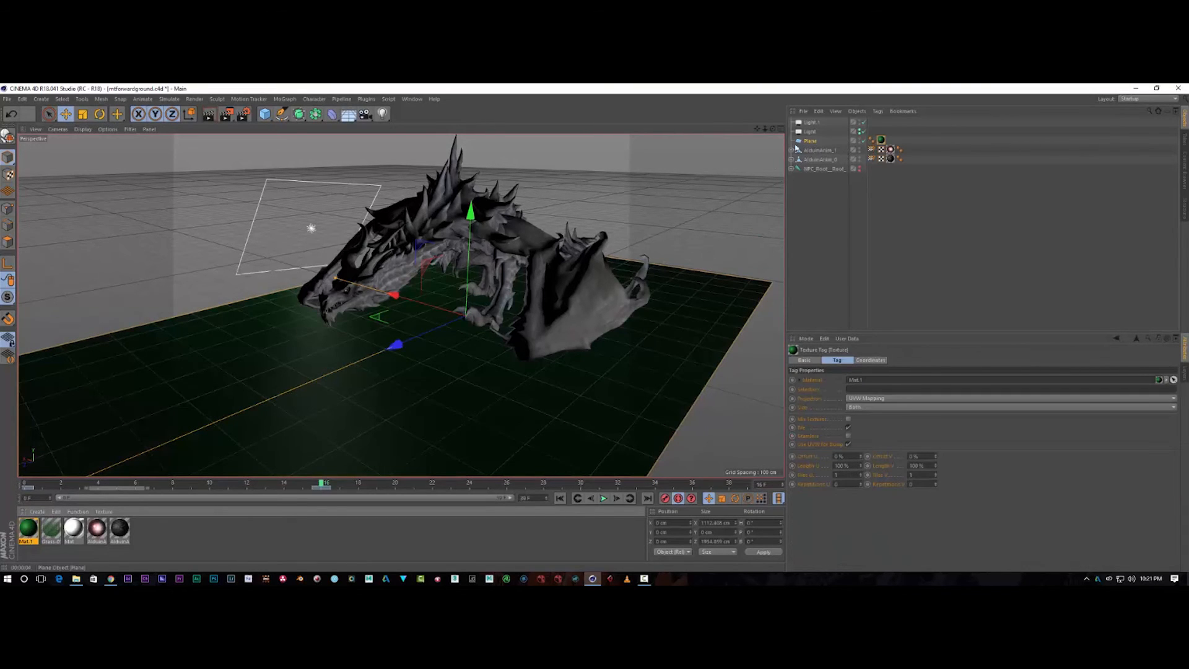
pyautogui.click(209, 115)
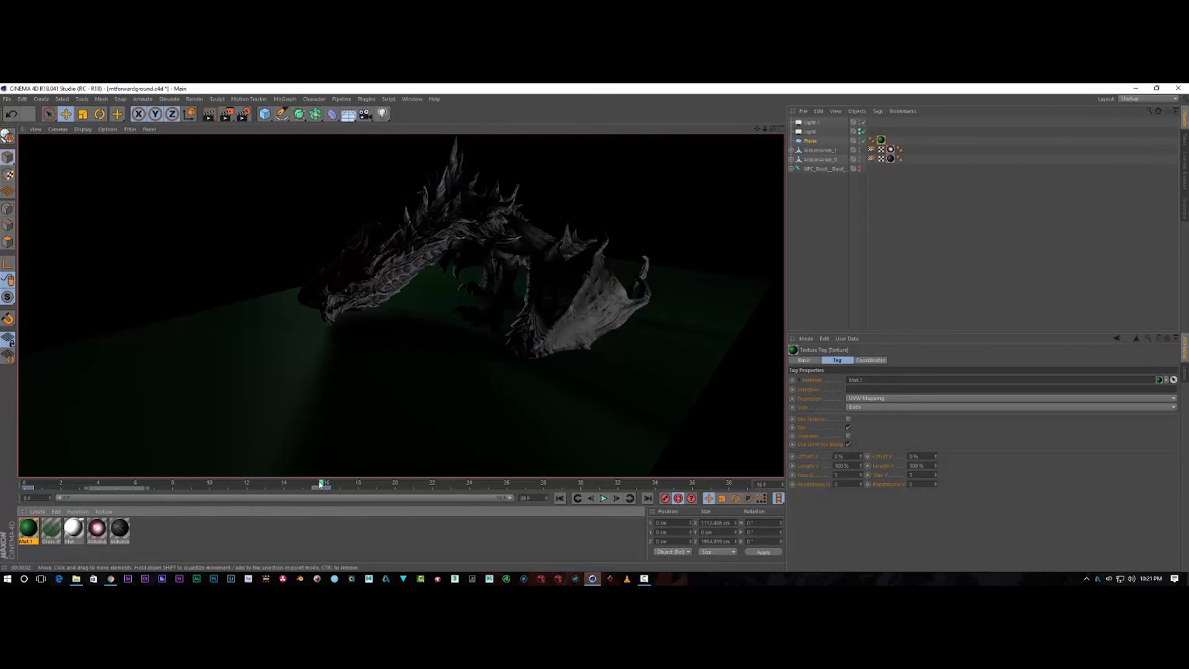
# Step: Go to frame 0 and enlarge the floor plane greatly in both width and depth so it extends far beyond the dragon
pyautogui.moveTo(322, 483); pyautogui.dragTo(24, 488)
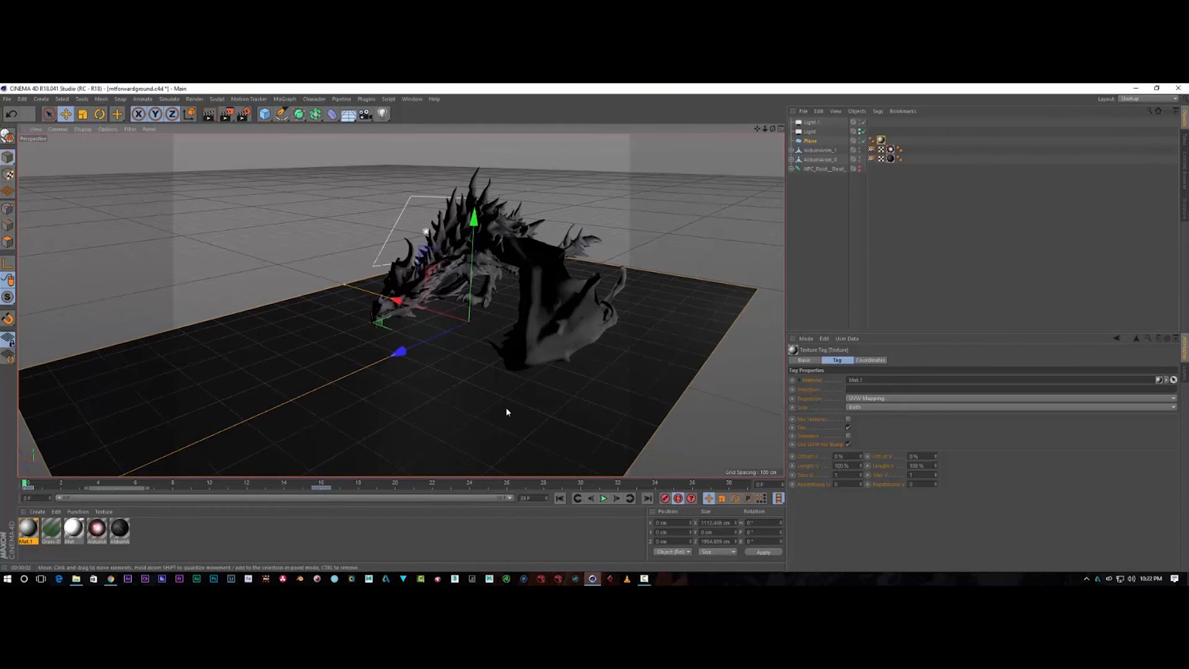
pyautogui.click(811, 141)
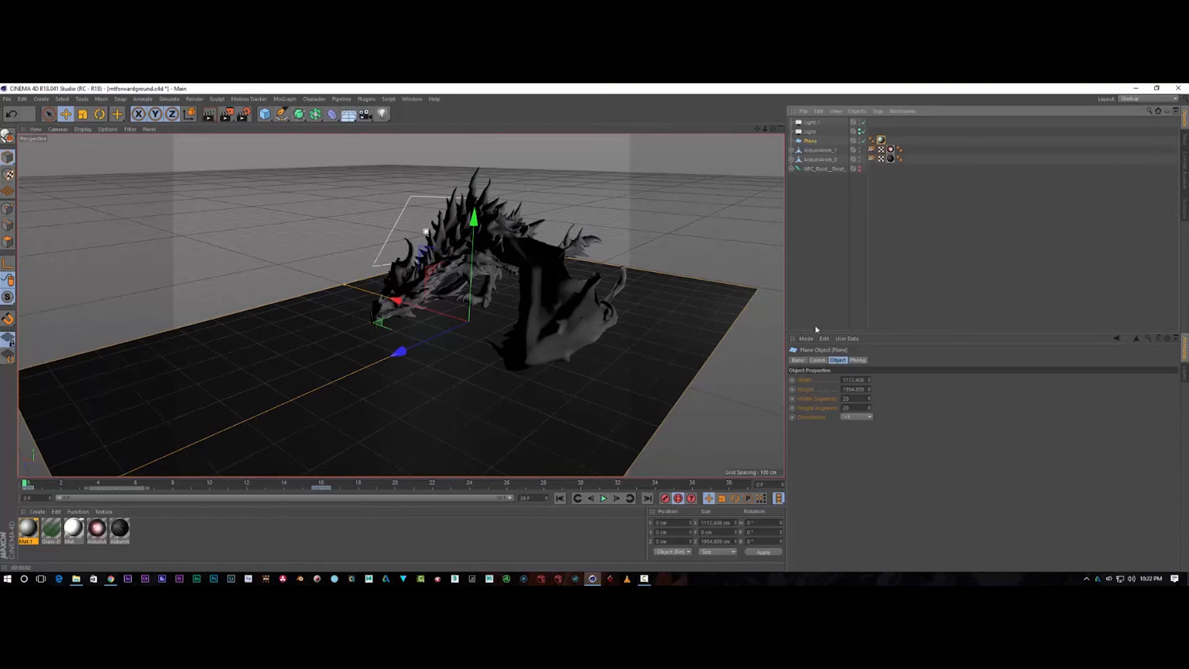
pyautogui.click(818, 361)
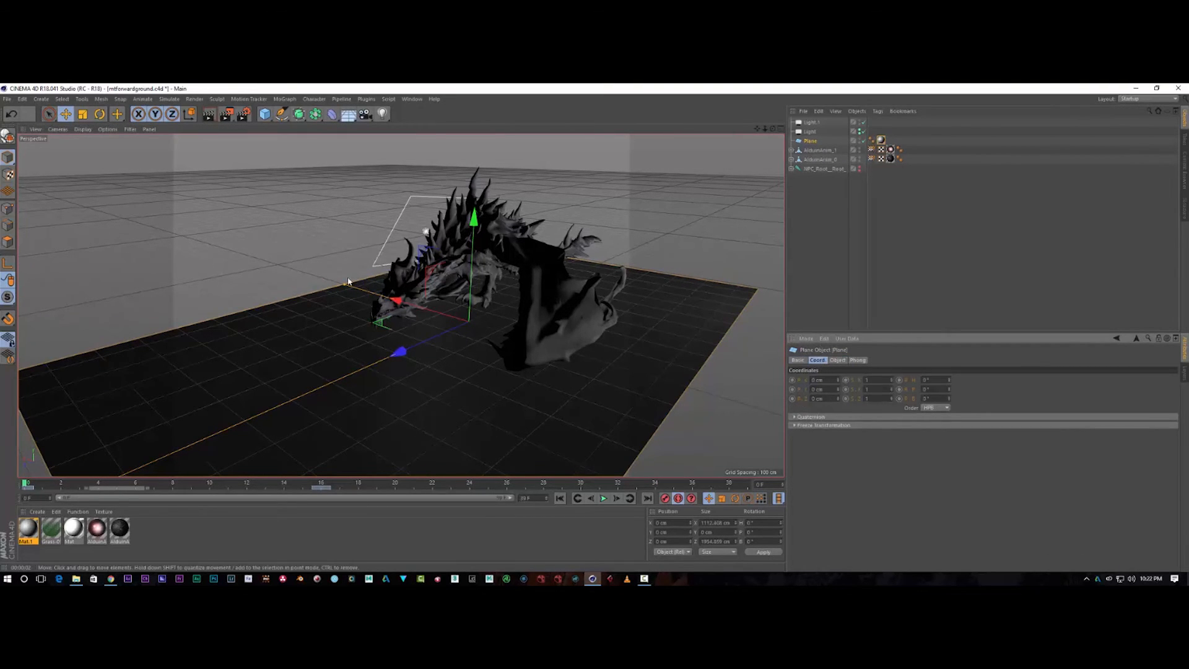
pyautogui.moveTo(346, 286); pyautogui.dragTo(25, 205)
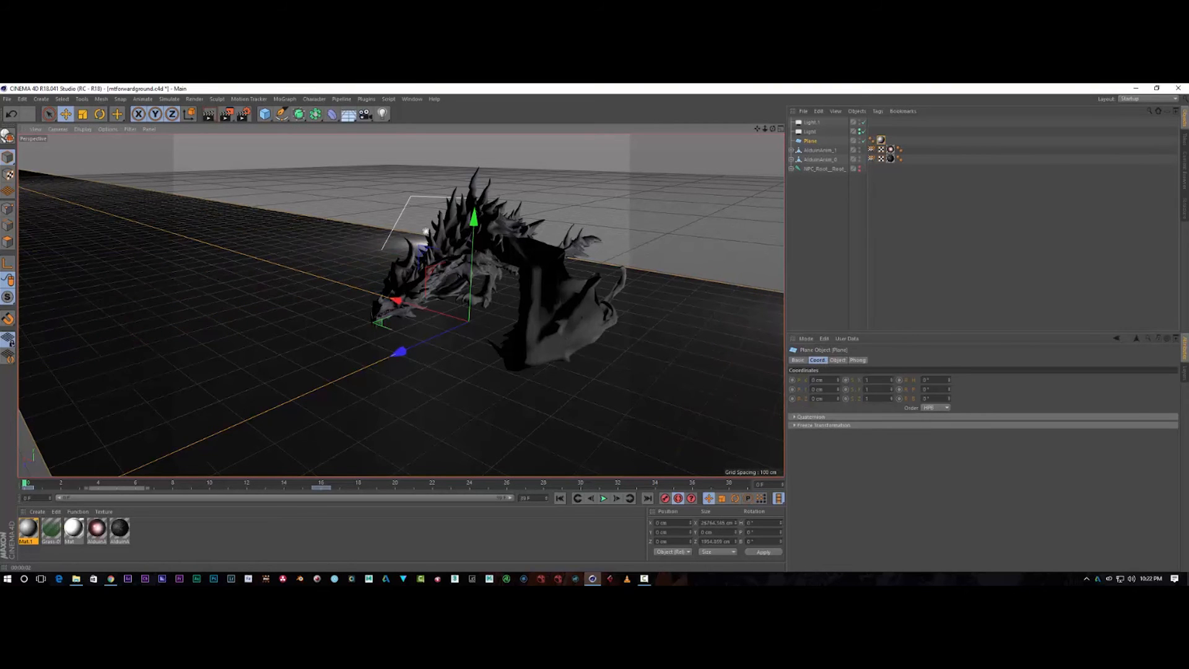
pyautogui.scroll(-5, 500, 366)
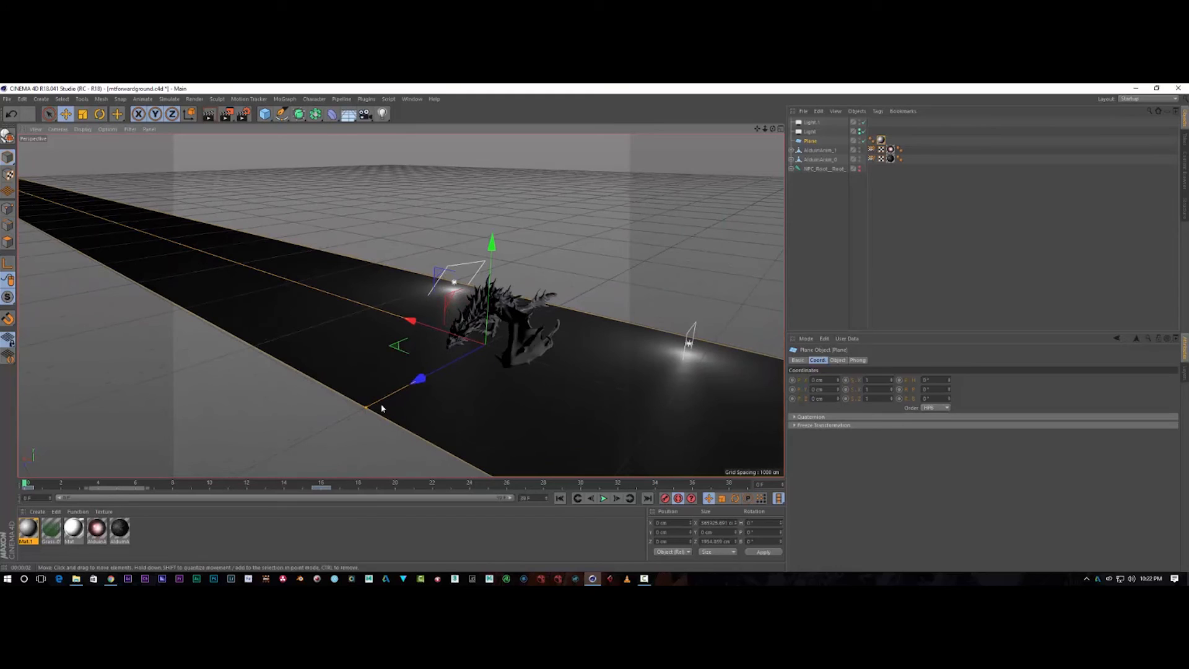
pyautogui.moveTo(366, 407); pyautogui.dragTo(155, 518)
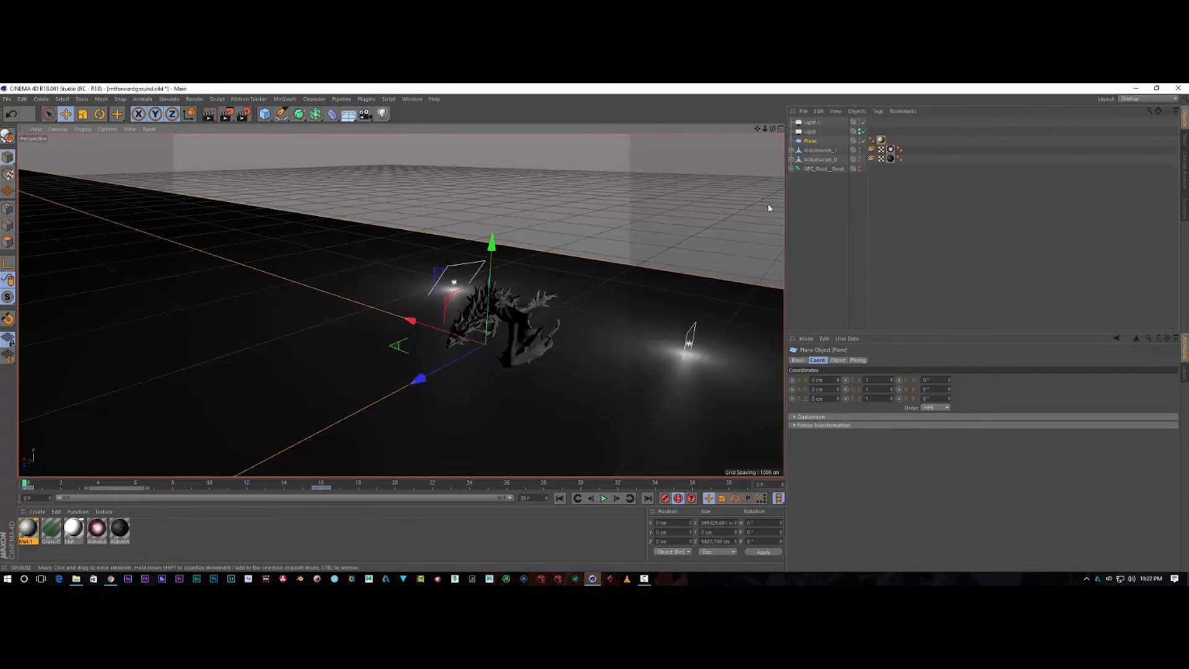
# Step: Duplicate the enlarged floor plane and rotate the copy about 90° in pitch so it stands upright
pyautogui.hotkey('ctrl', 'c')
pyautogui.hotkey('ctrl', 'v')
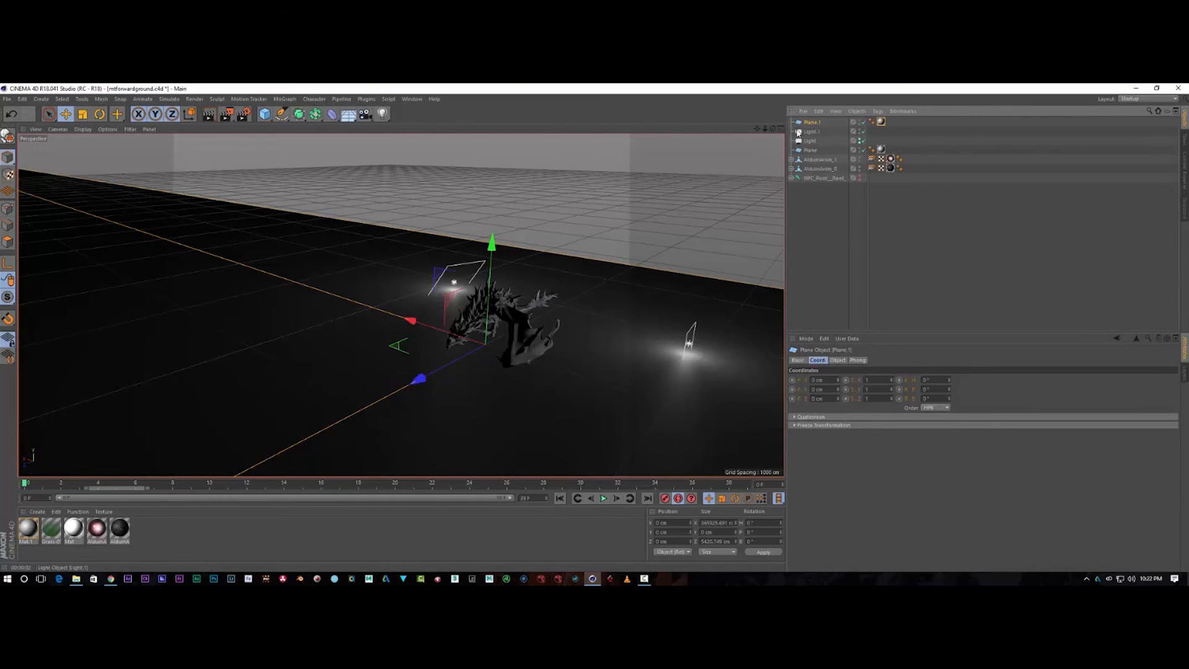
pyautogui.click(99, 113)
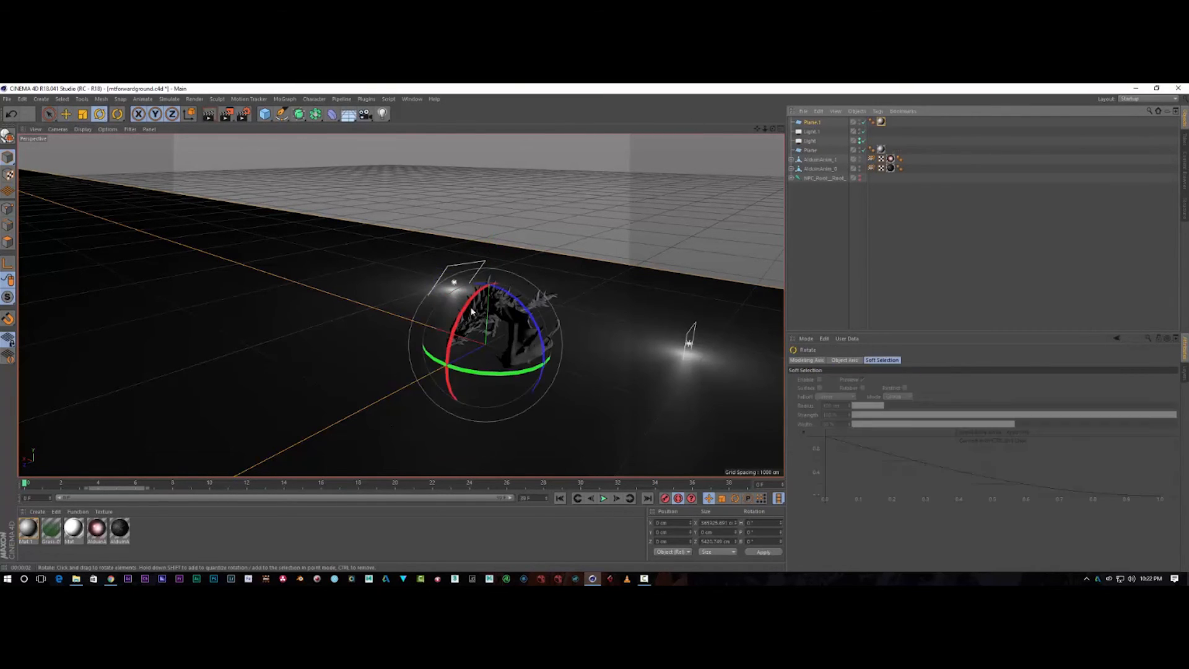
pyautogui.moveTo(472, 310); pyautogui.dragTo(449, 399)
# Step: Move the upright plane to a Z of about -4972 cm as a backdrop behind the dragon and render a preview
pyautogui.click(66, 113)
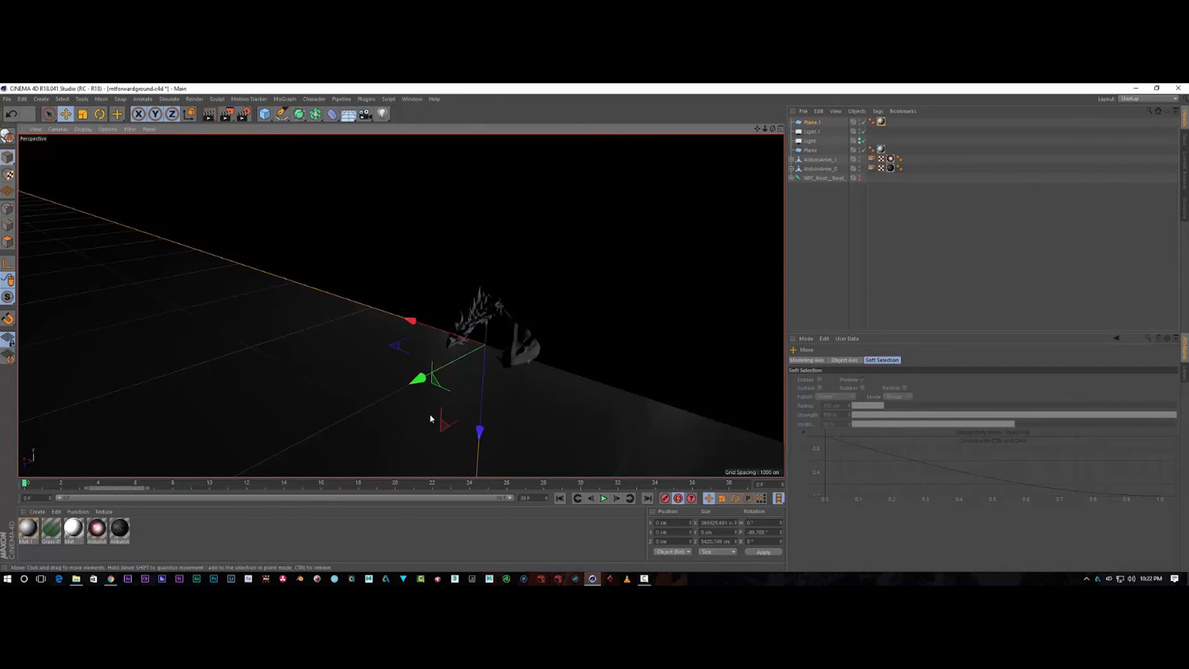
pyautogui.moveTo(427, 380); pyautogui.dragTo(671, 330)
pyautogui.moveTo(773, 129)
pyautogui.mouseDown()
pyautogui.moveTo(730, 174)
pyautogui.moveTo(772, 132)
pyautogui.moveTo(830, 109)
pyautogui.moveTo(852, 127)
pyautogui.moveTo(848, 148)
pyautogui.moveTo(759, 198)
pyautogui.moveTo(747, 146)
pyautogui.moveTo(759, 143)
pyautogui.mouseUp()
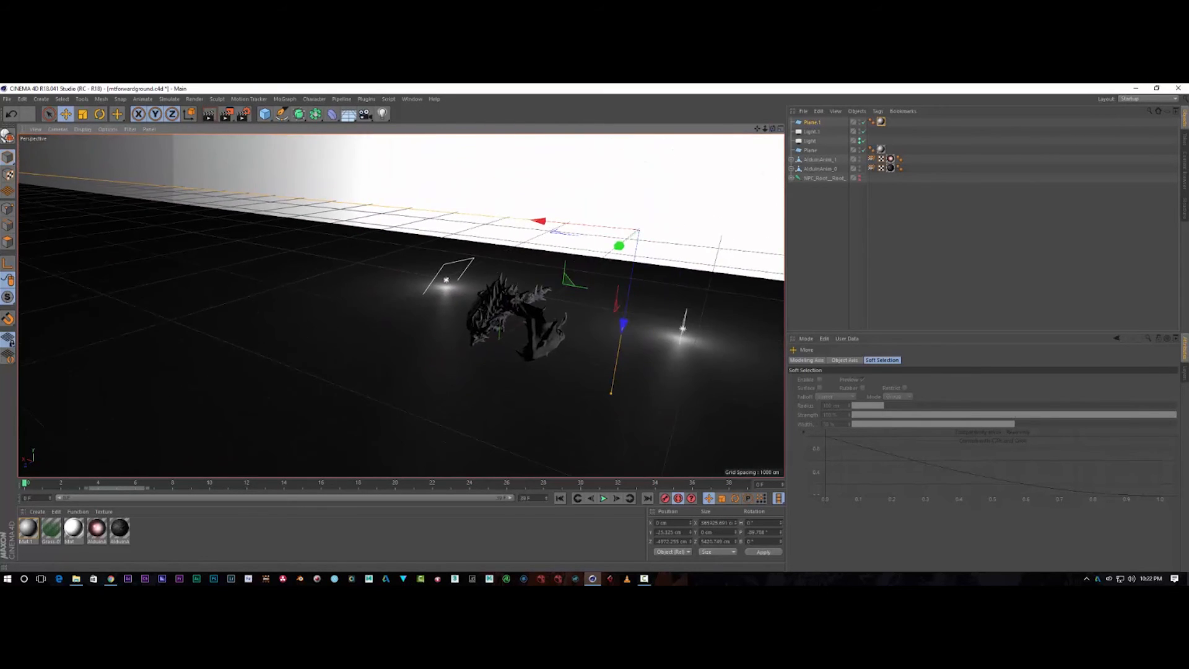
pyautogui.click(209, 116)
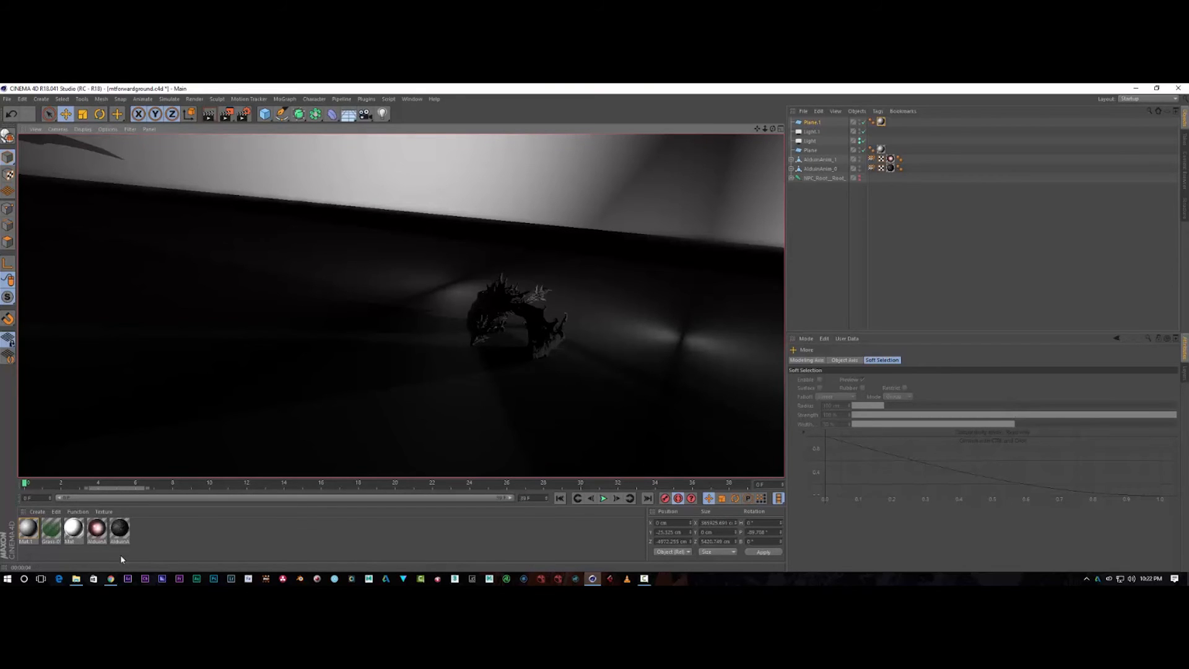
# Step: Recolor the planes' material Mat.1 to a lighter green by setting its color saturation to about 44%
pyautogui.click(27, 527)
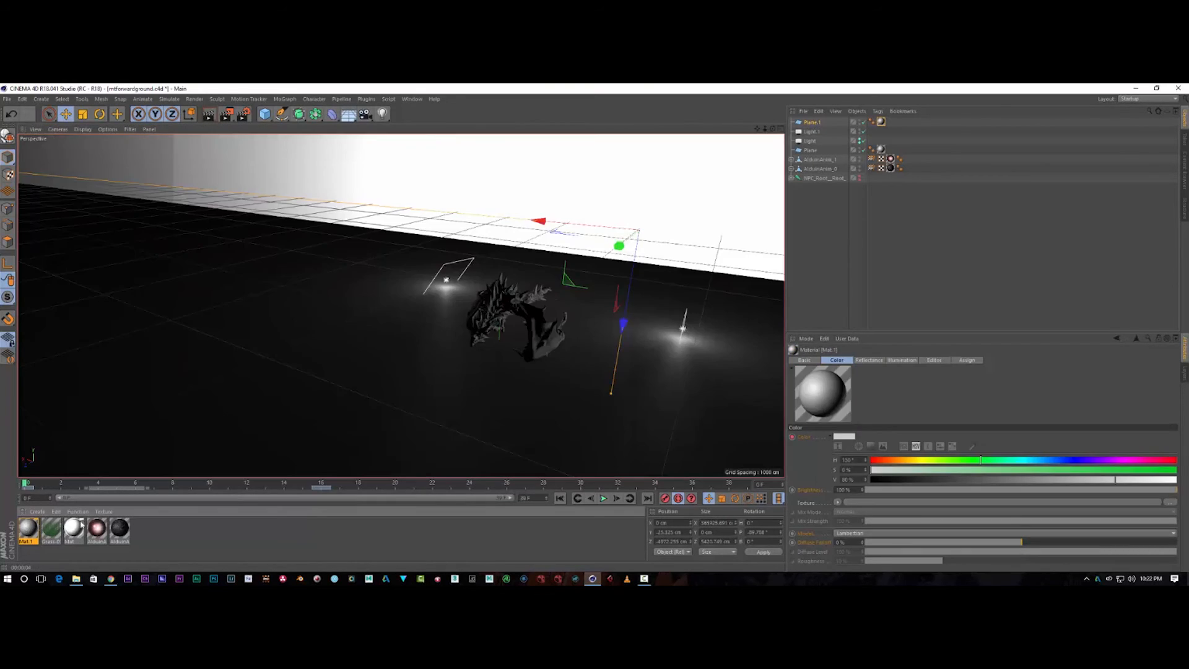
pyautogui.click(1031, 471)
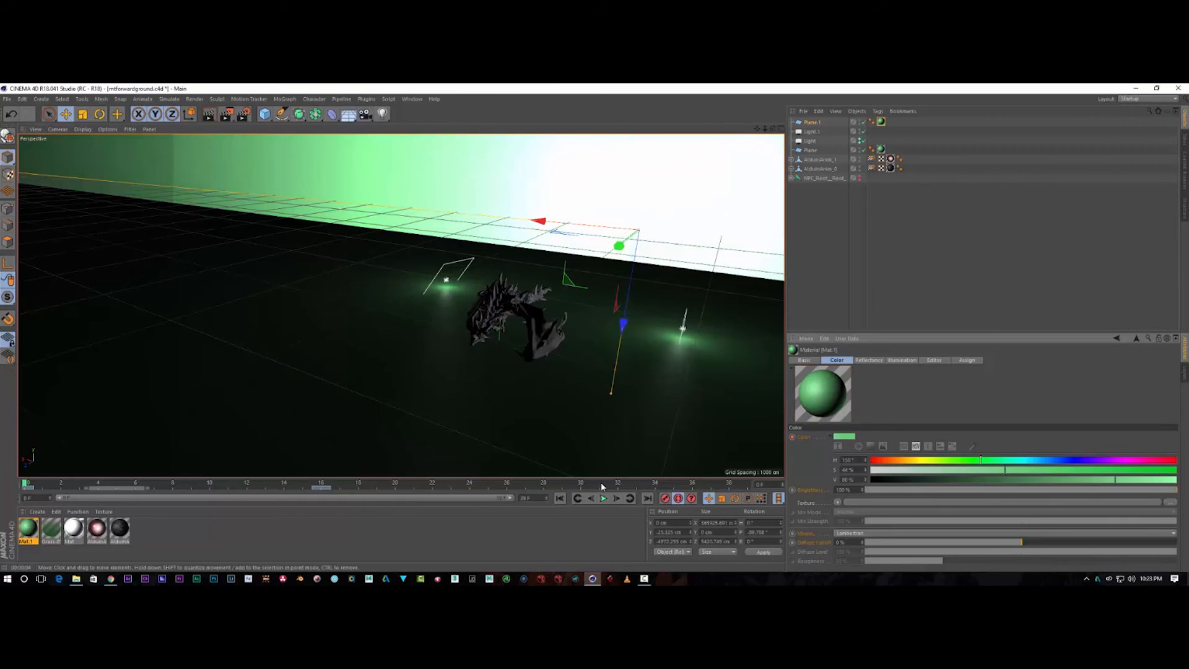
# Step: Remove the green material's texture tags from the backdrop and floor planes, and frame the dragon closely
pyautogui.click(881, 121)
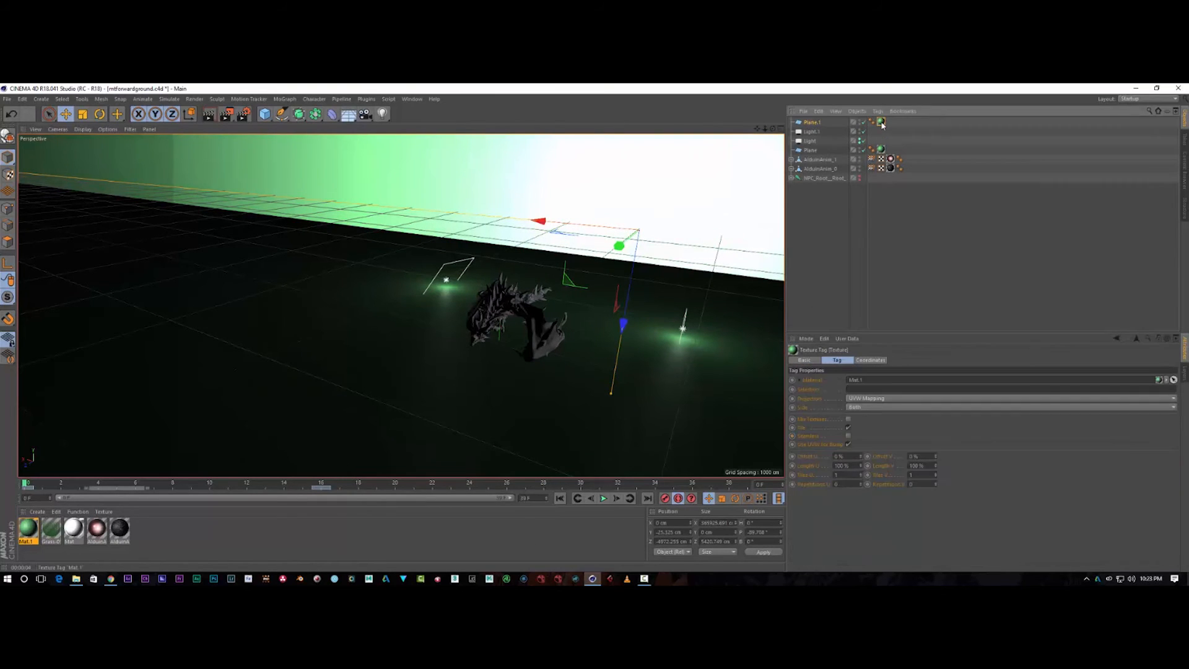
pyautogui.press('Delete')
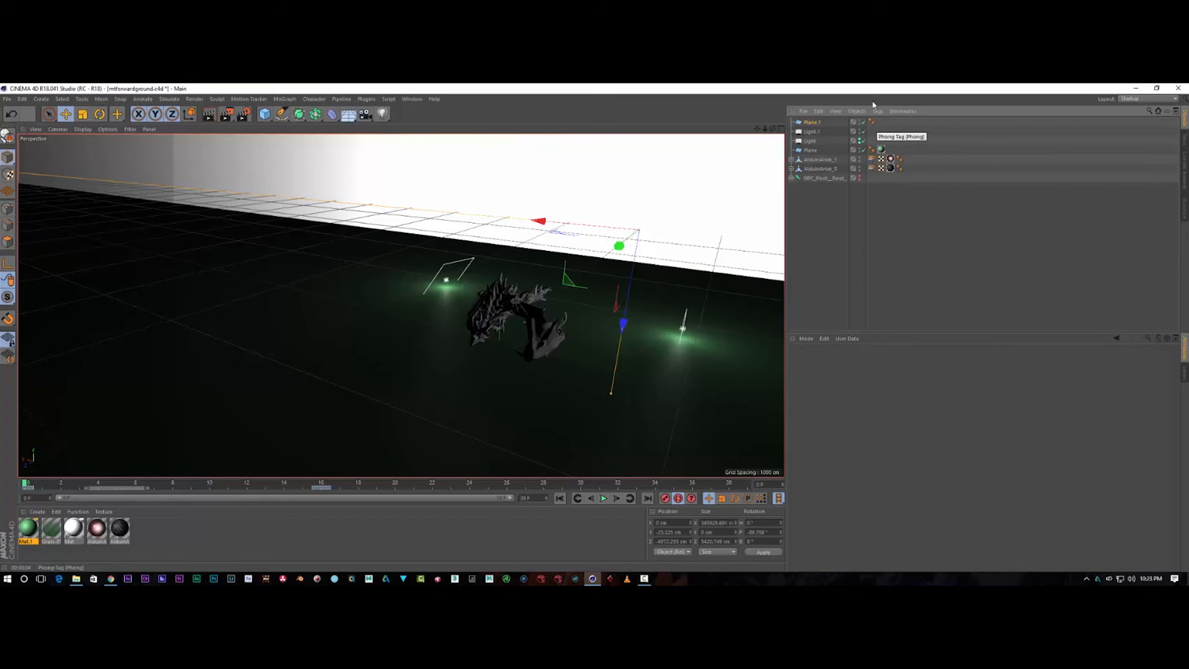
pyautogui.click(883, 150)
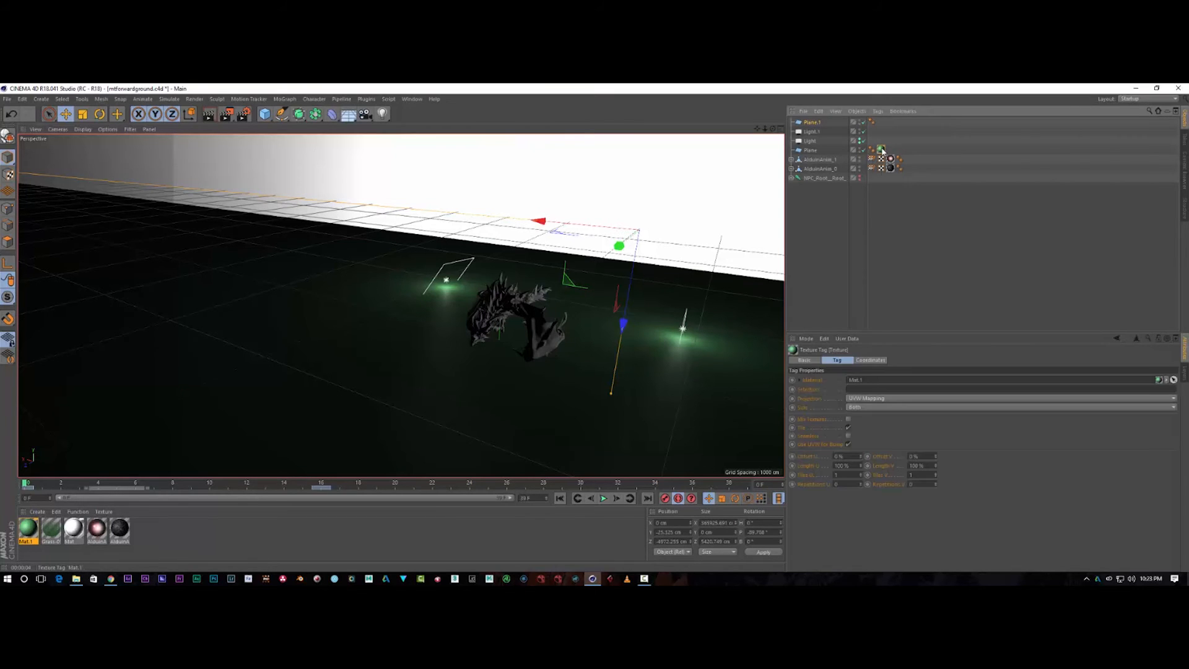
pyautogui.press('Delete')
pyautogui.scroll(8, 444, 316)
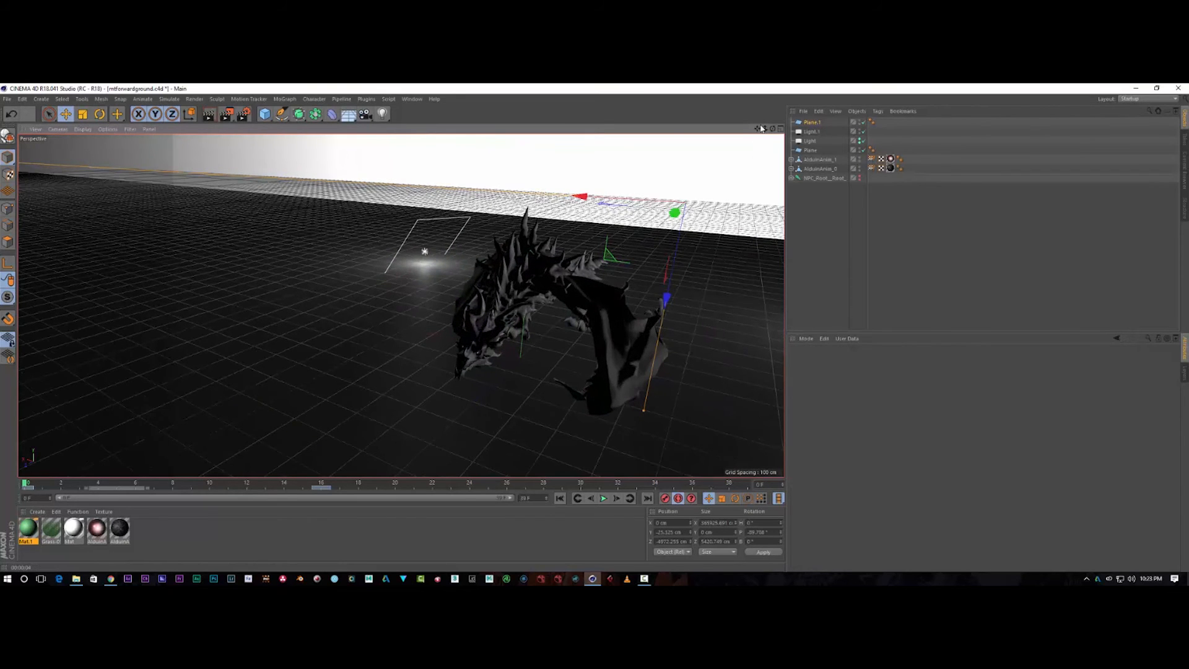
pyautogui.moveTo(757, 128); pyautogui.dragTo(678, 129)
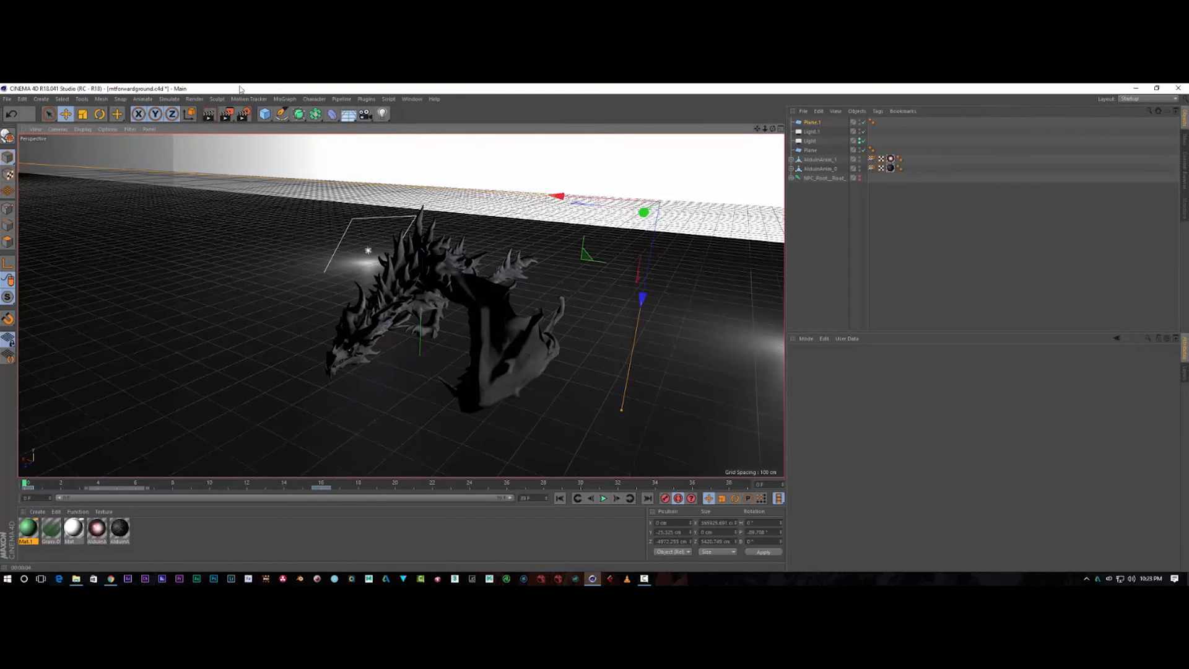
# Step: Render a preview, set Light.1's shadow type to Shadow Maps (Soft), check the other light's shadow type, and render the view again
pyautogui.click(208, 115)
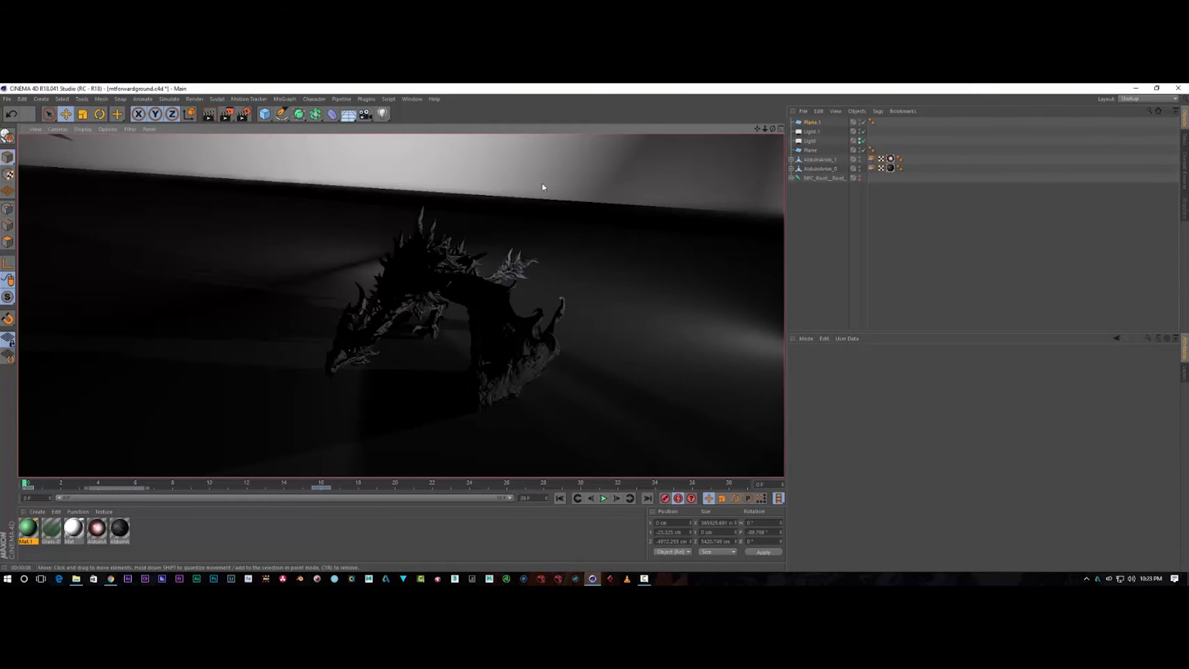
pyautogui.click(813, 152)
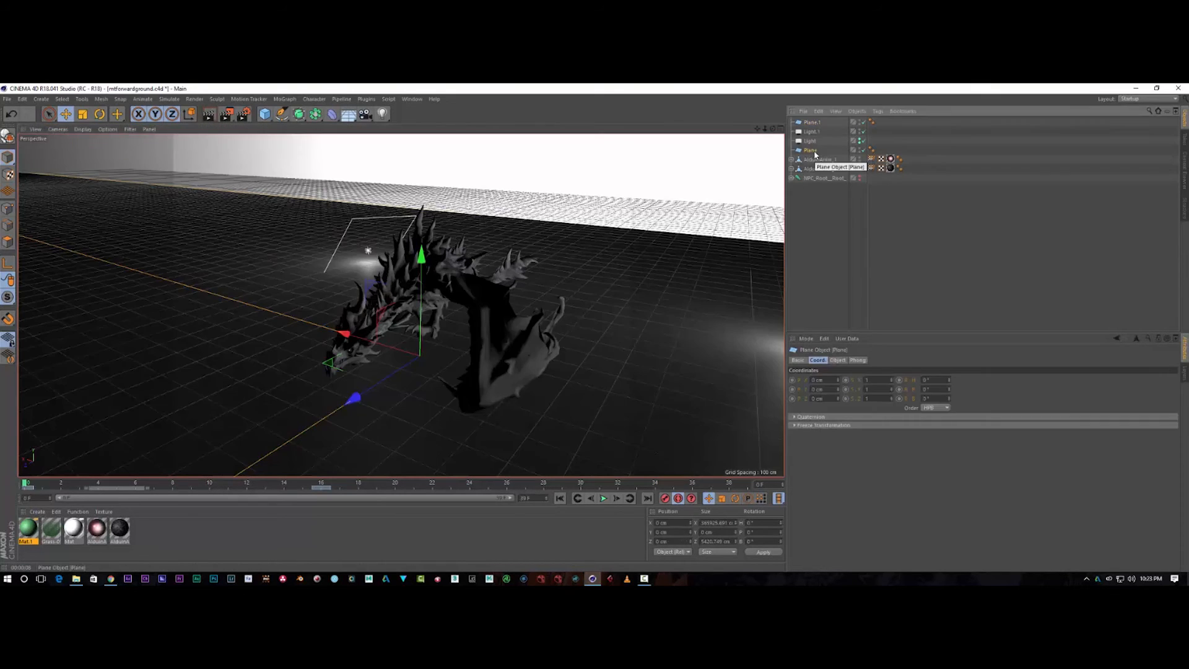
pyautogui.click(812, 131)
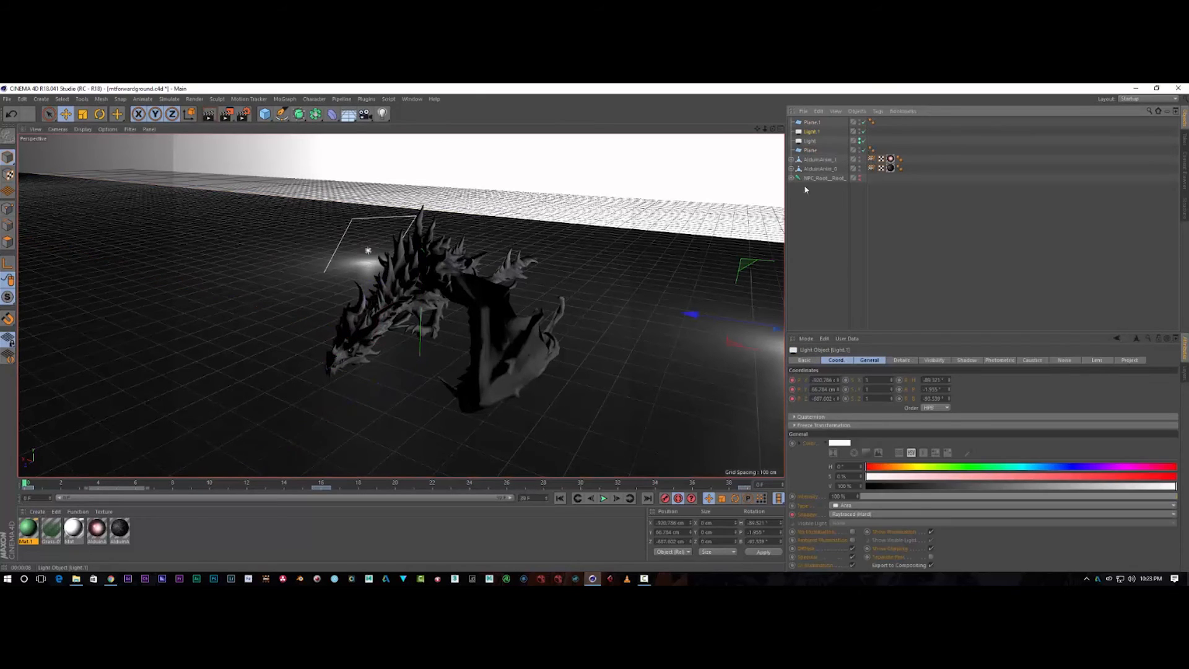
pyautogui.click(862, 515)
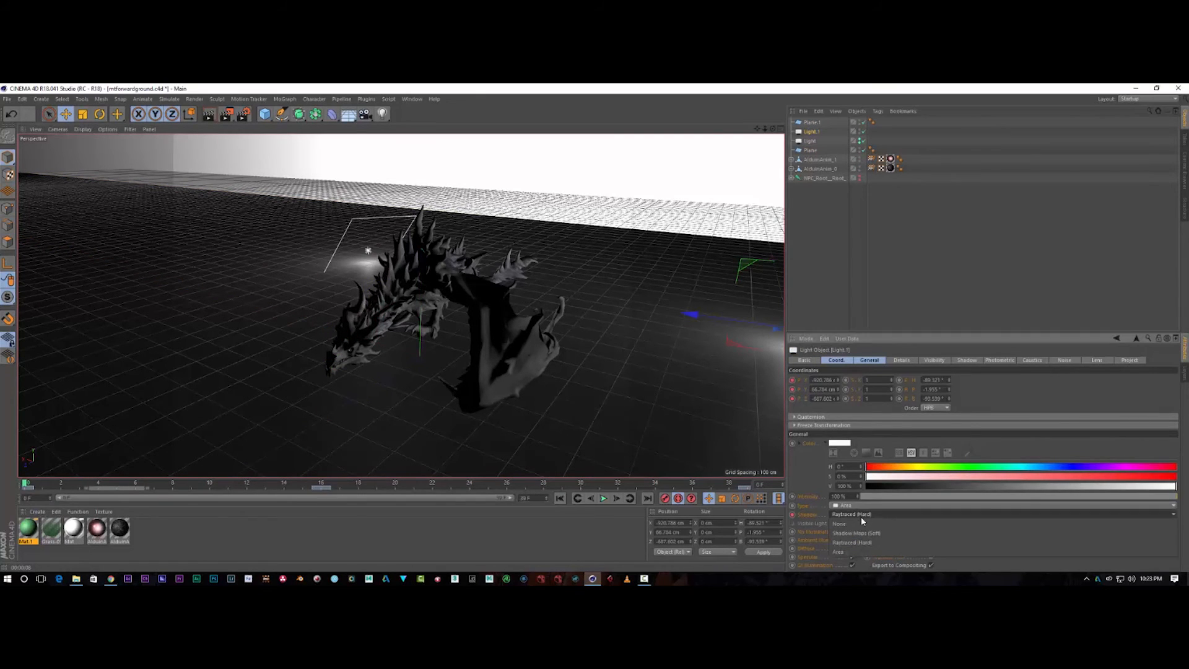
pyautogui.click(861, 532)
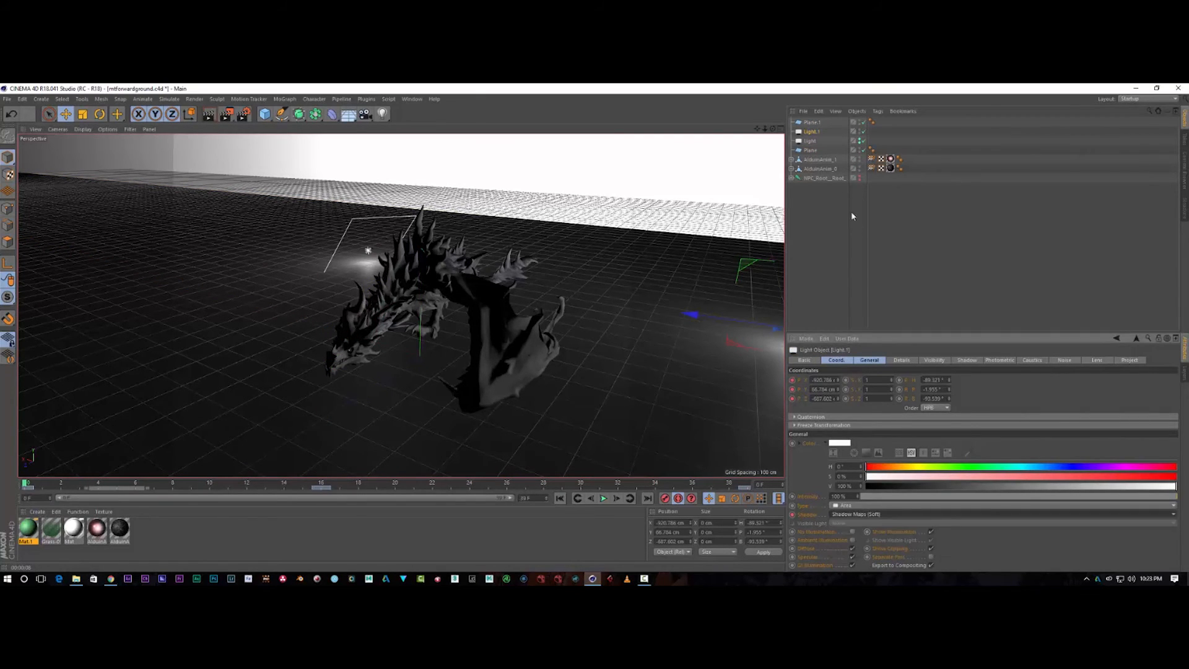
pyautogui.click(810, 140)
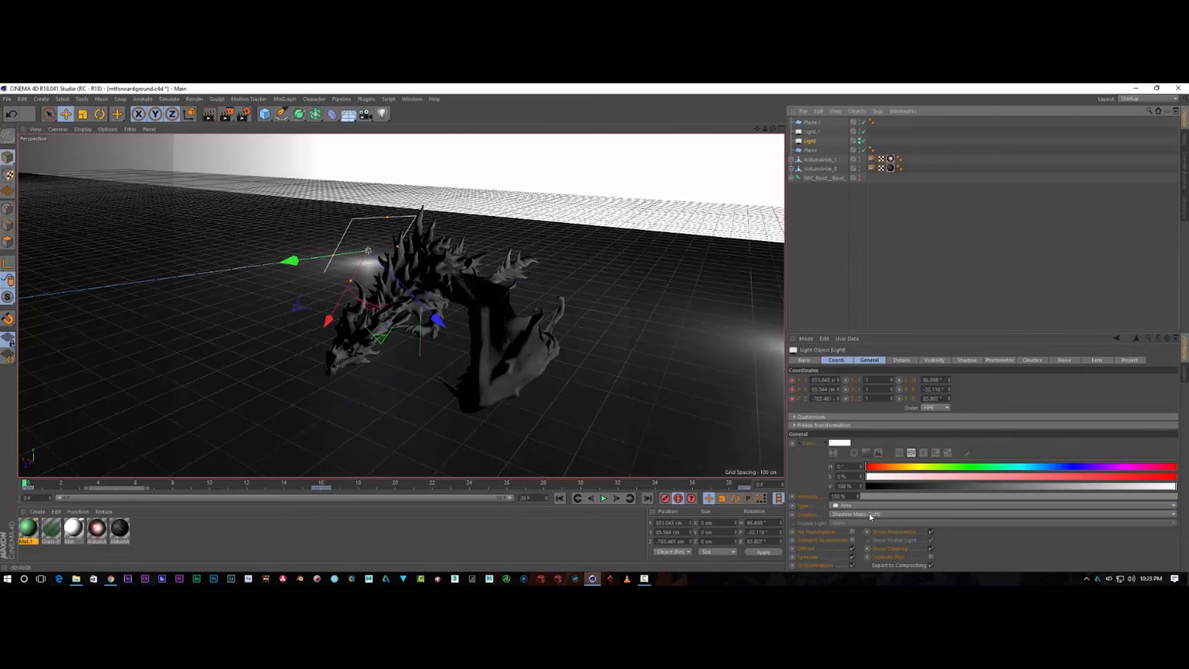
pyautogui.click(209, 115)
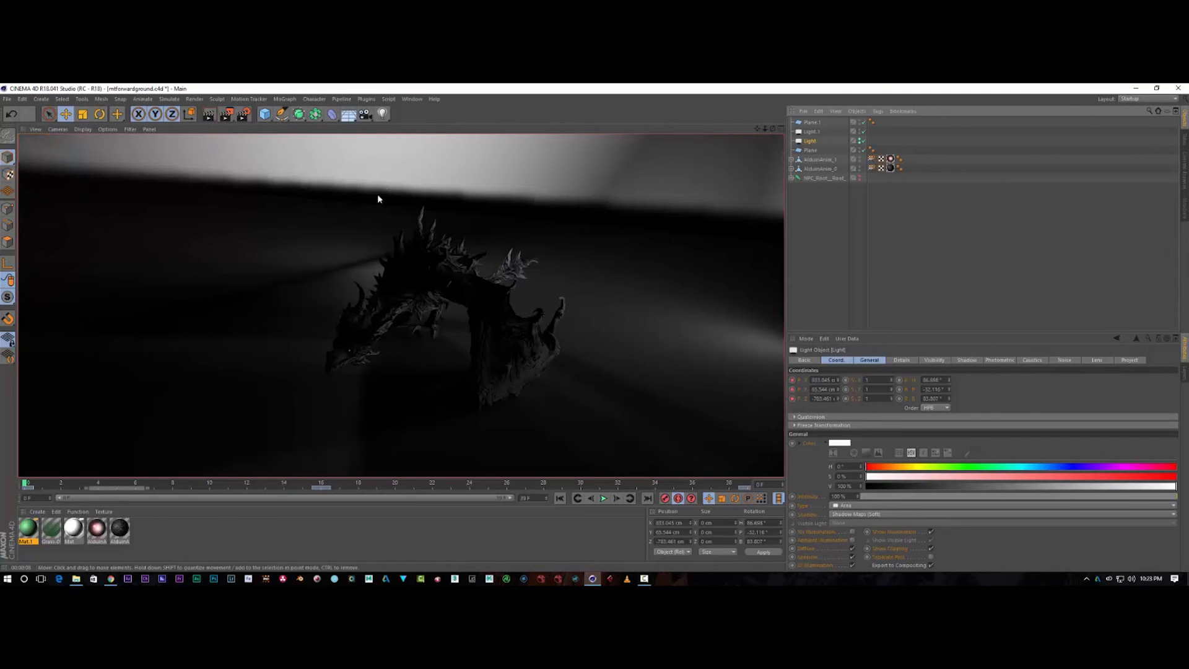
pyautogui.click(150, 552)
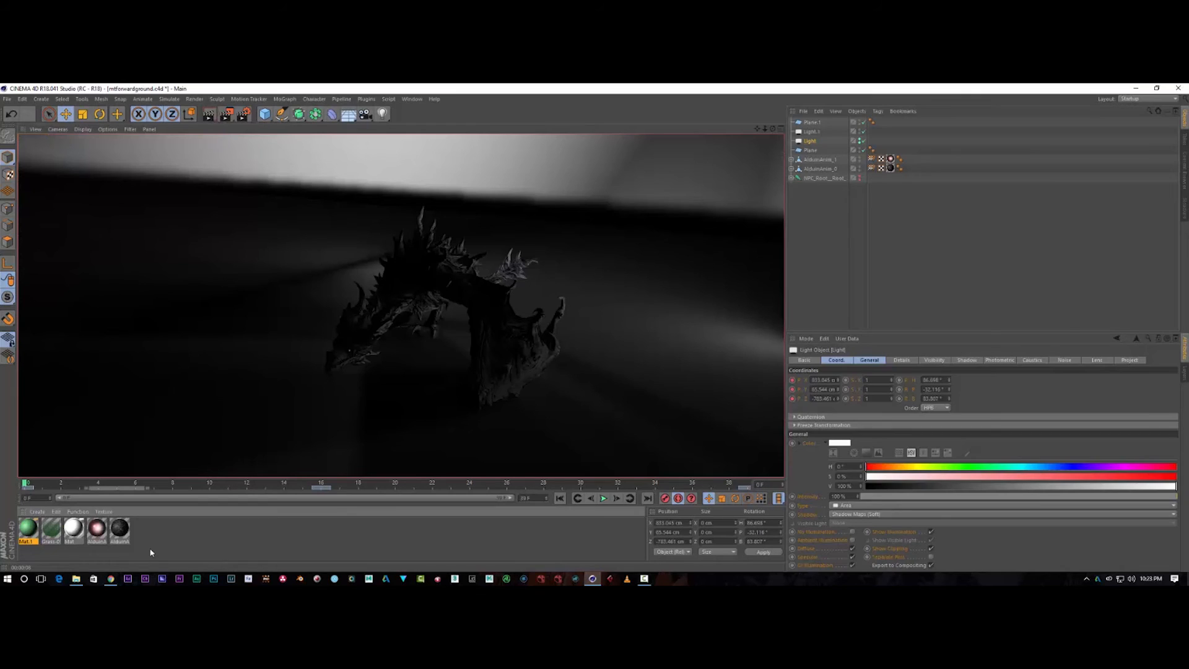
# Step: View the dragon, lights and planes from farther out and move the animation to frame 18
pyautogui.scroll(-4, 343, 295)
pyautogui.scroll(-4, 342, 295)
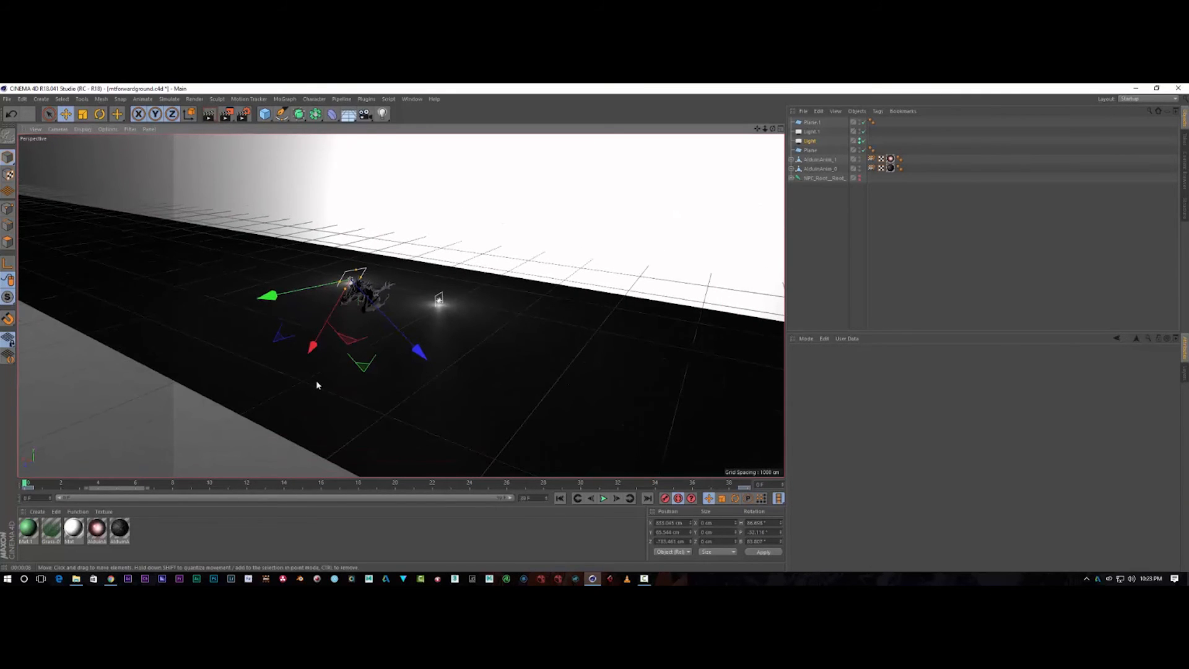
pyautogui.moveTo(773, 129)
pyautogui.mouseDown()
pyautogui.moveTo(693, 167)
pyautogui.moveTo(796, 121)
pyautogui.moveTo(784, 130)
pyautogui.mouseUp()
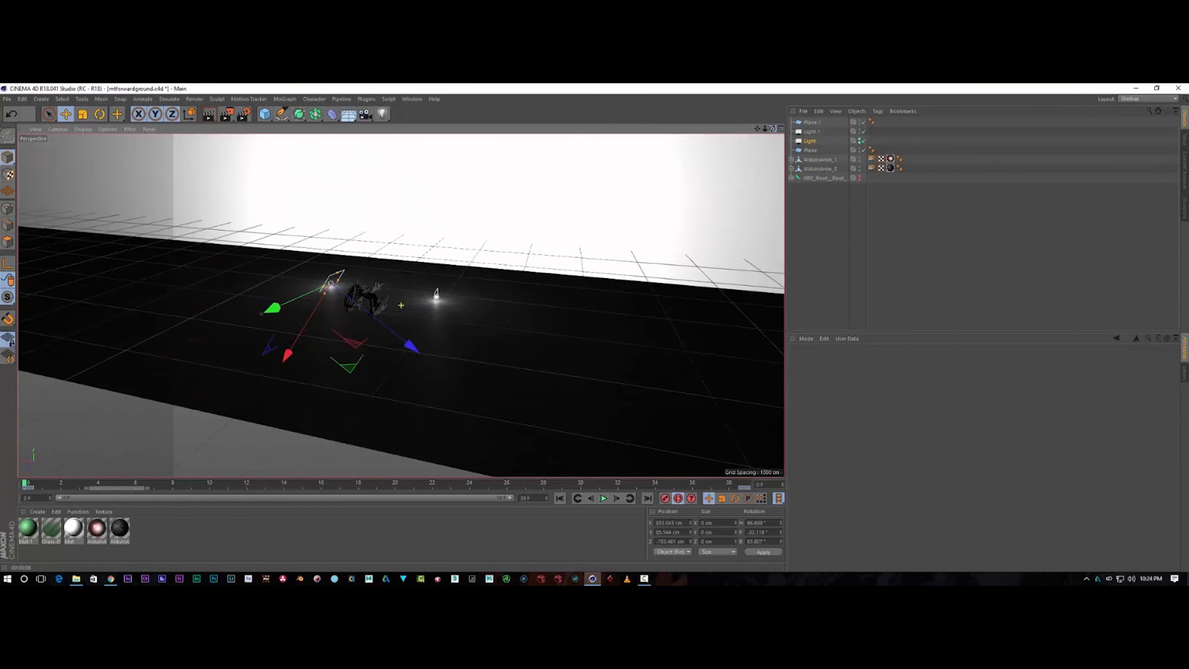
pyautogui.scroll(4, 420, 346)
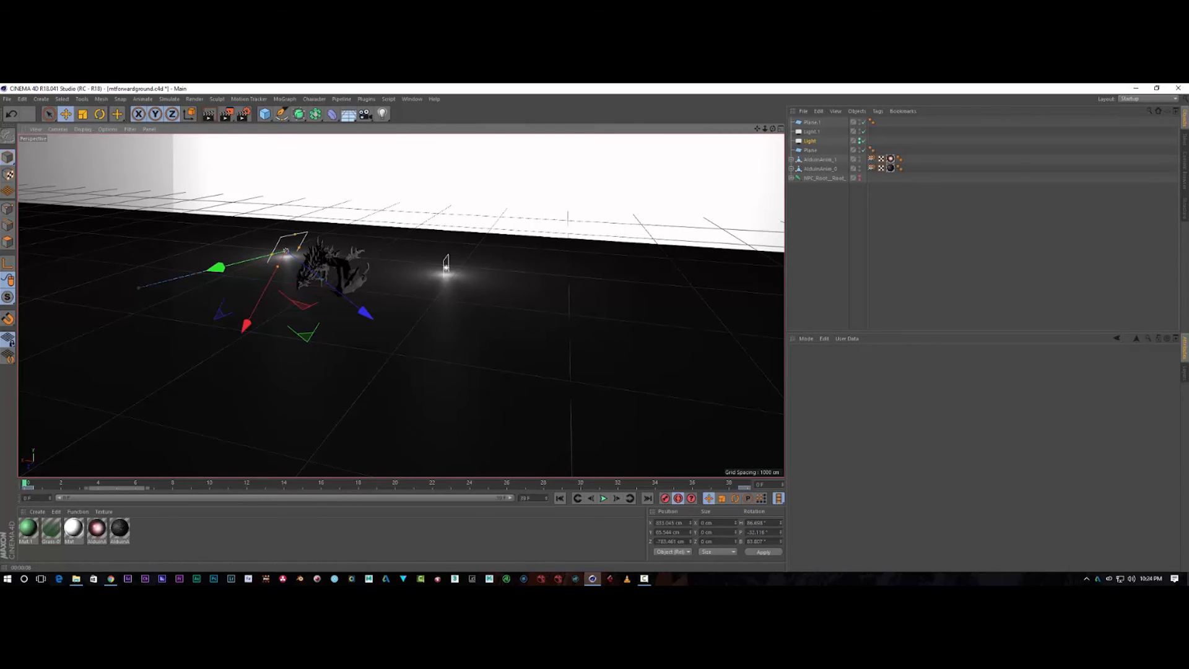
pyautogui.moveTo(23, 487); pyautogui.dragTo(358, 495)
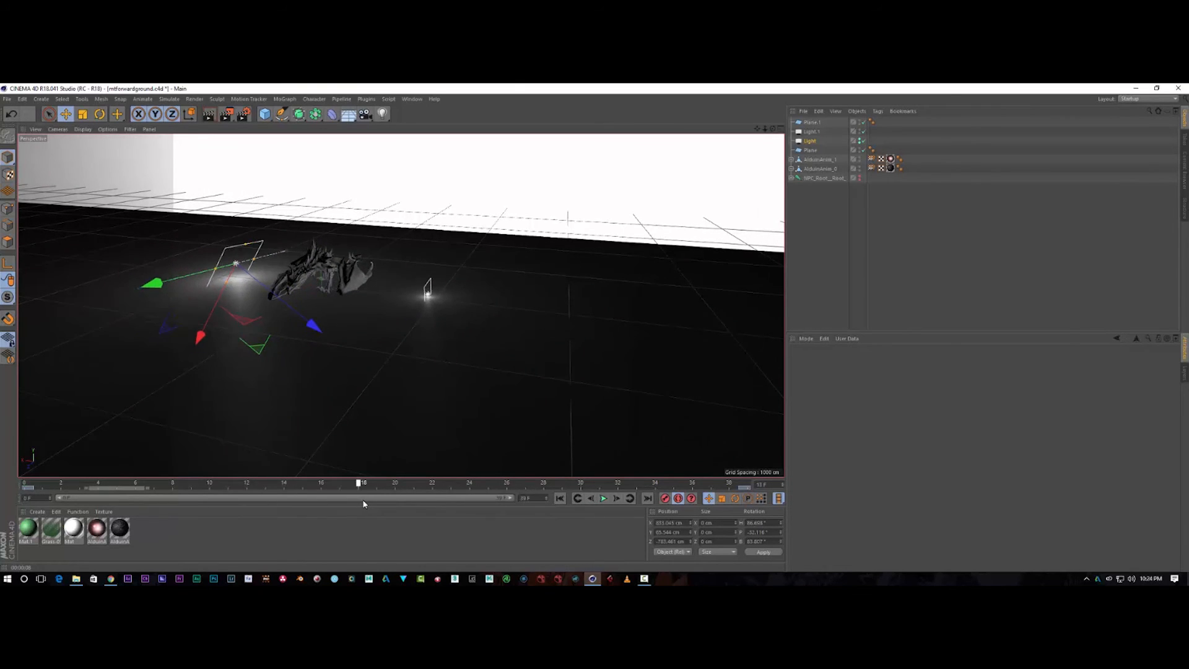
# Step: Try adding a Sun light to the scene and delete it
pyautogui.click(366, 116)
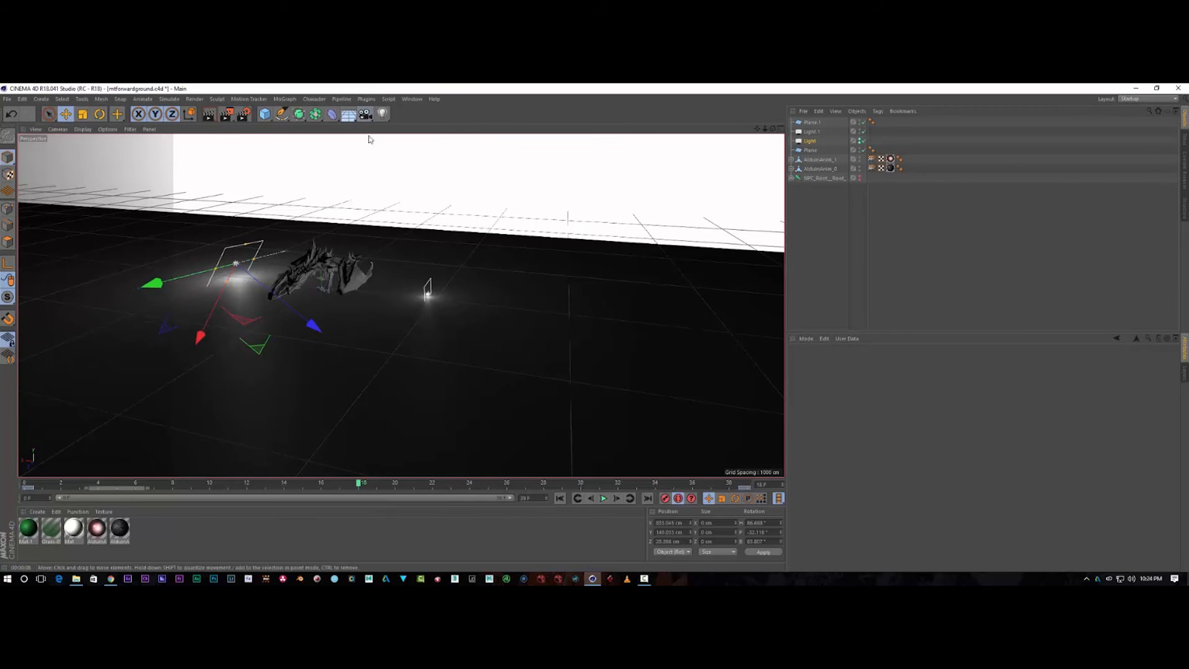
pyautogui.click(382, 115)
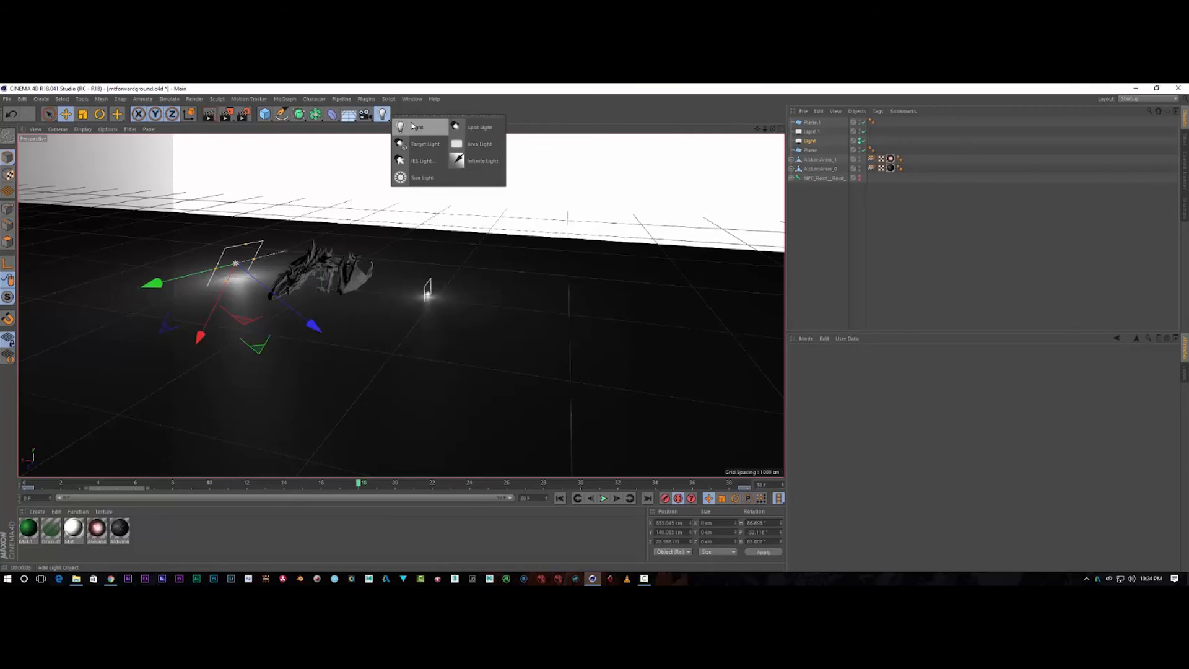
pyautogui.click(410, 178)
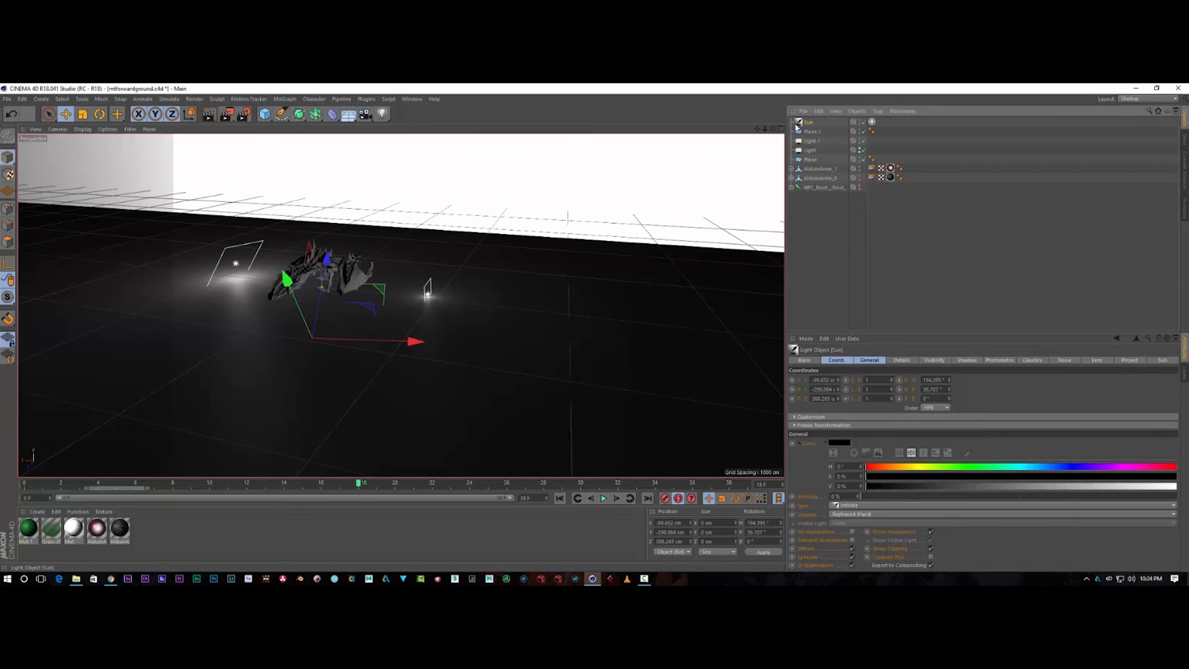
pyautogui.click(99, 113)
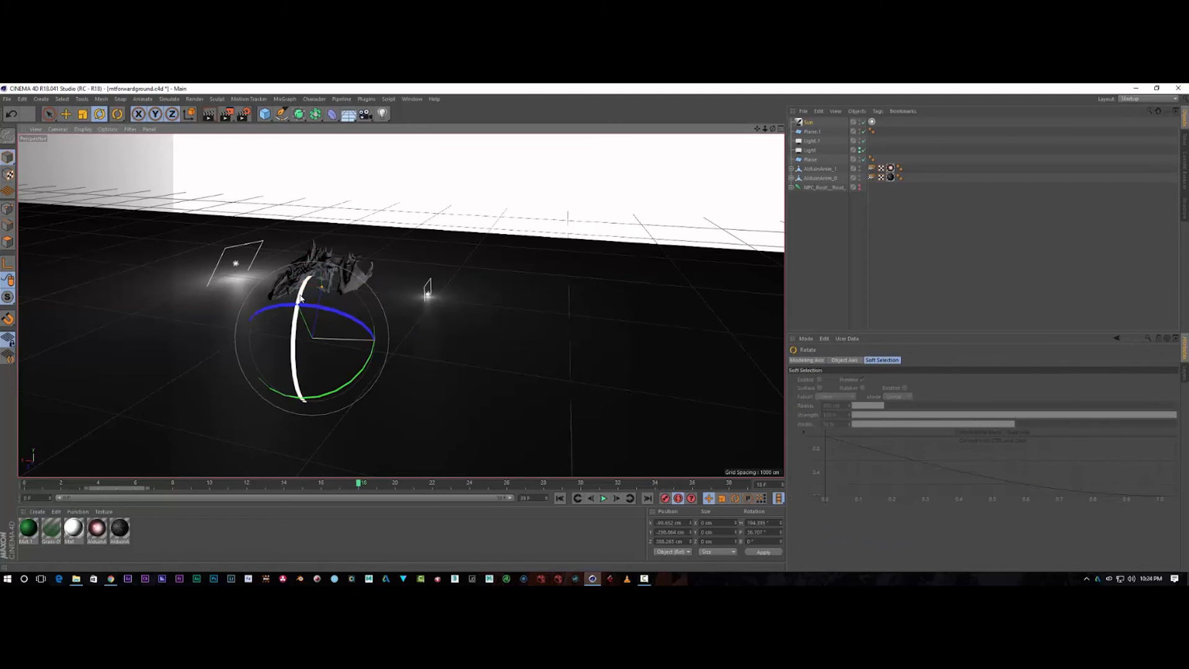
pyautogui.click(807, 122)
pyautogui.press('Delete')
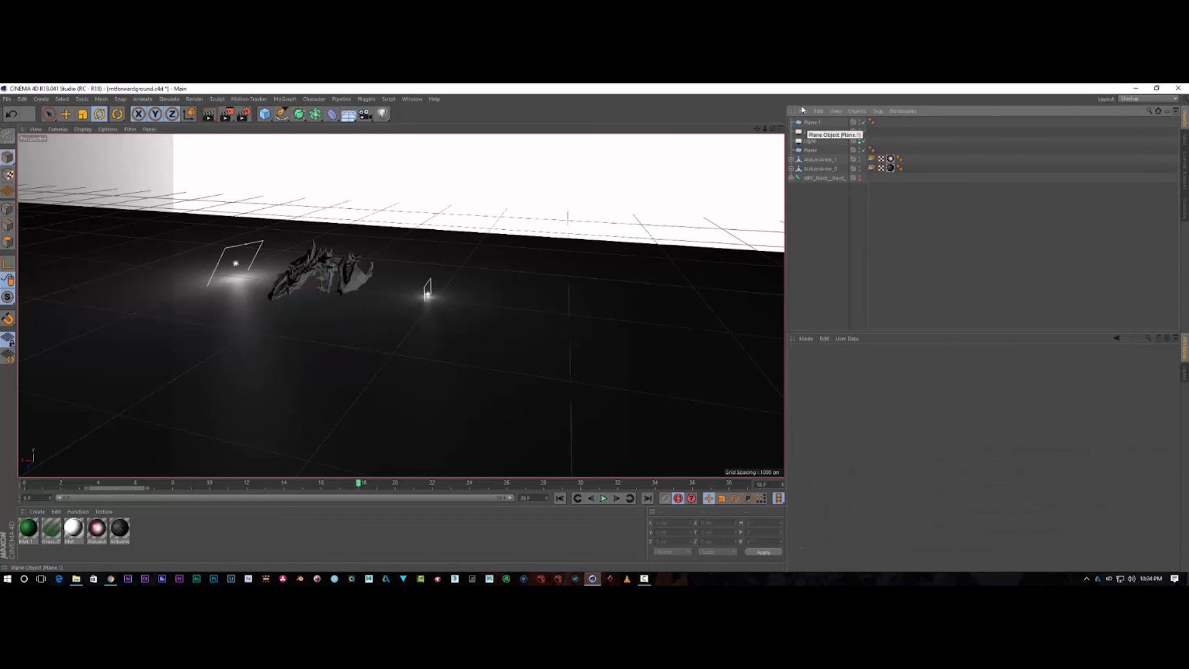
# Step: Apply the white material Mat to the backdrop Plane.1 and set its texture projection to Flat
pyautogui.scroll(1, 370, 304)
pyautogui.scroll(1, 369, 304)
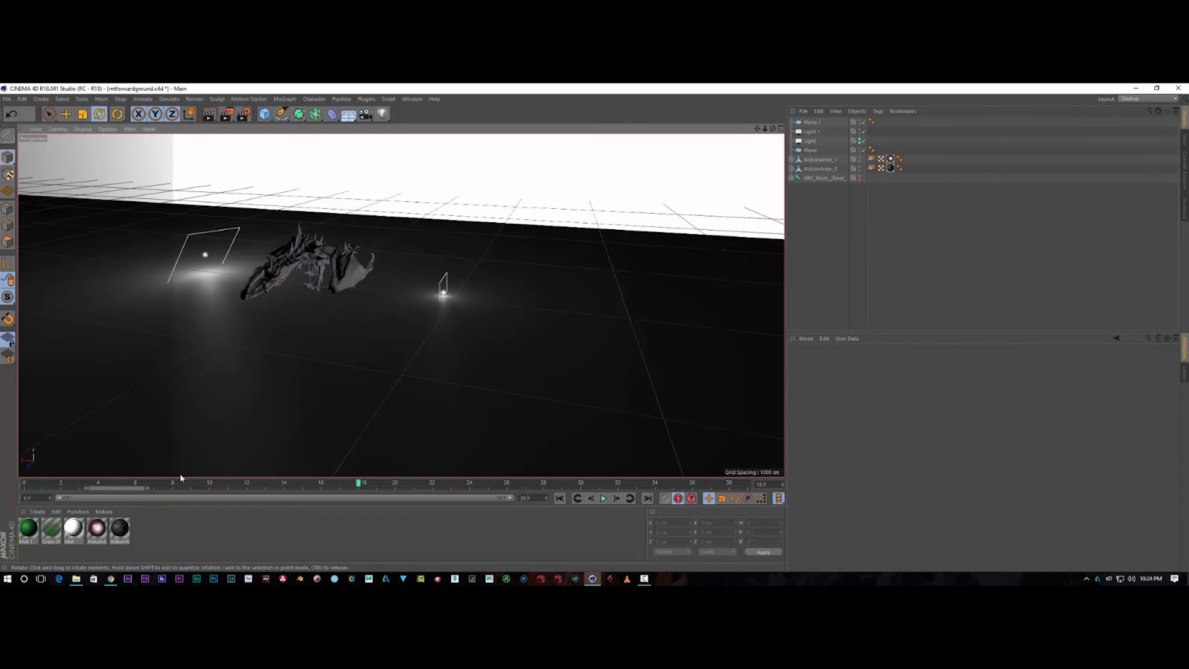
pyautogui.moveTo(69, 531); pyautogui.dragTo(808, 127)
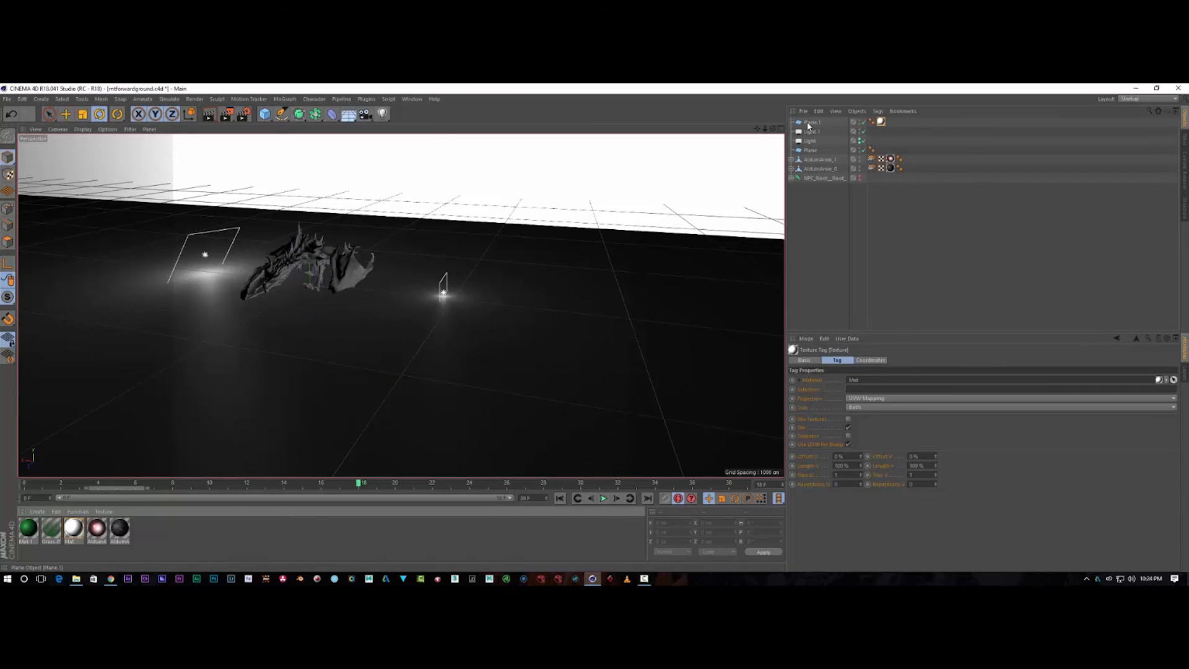
pyautogui.click(875, 400)
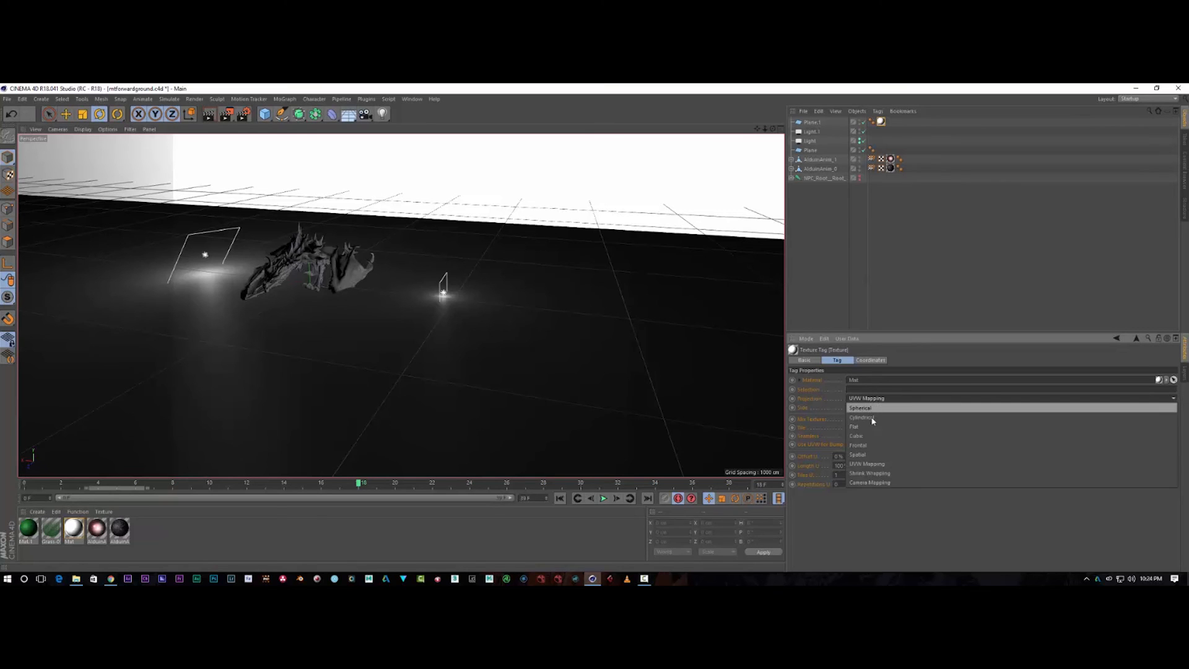
pyautogui.click(864, 427)
pyautogui.click(804, 359)
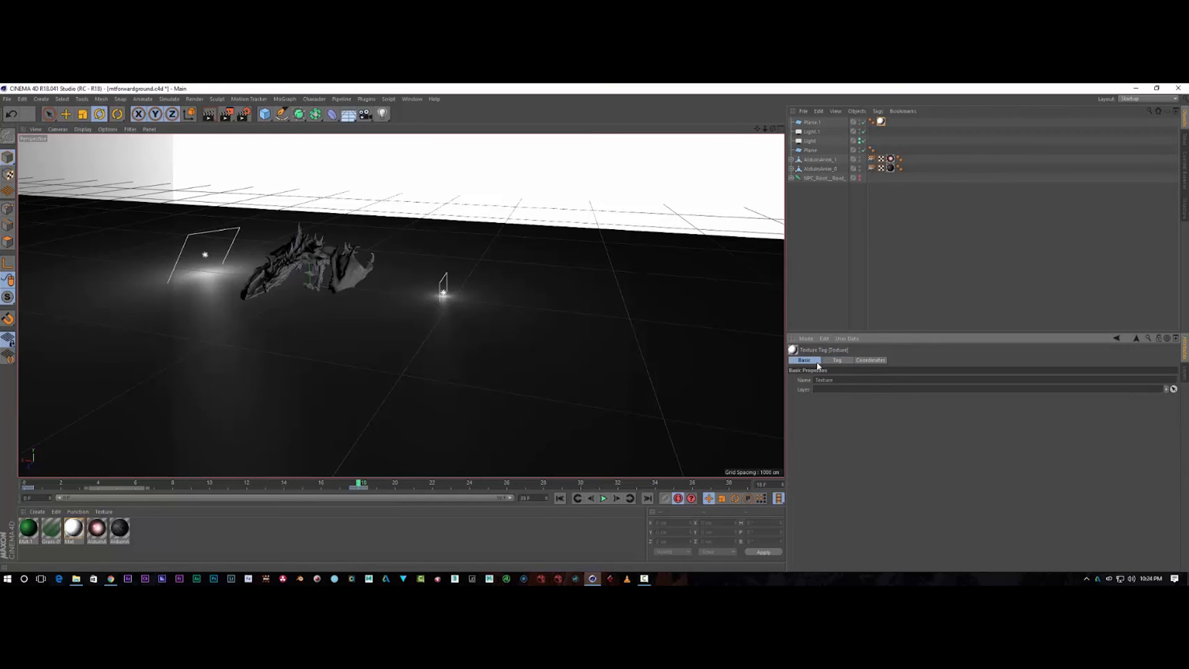
# Step: Render previews of the dragon from the current view and from a closer angle on its other side
pyautogui.scroll(3, 390, 312)
pyautogui.scroll(2, 391, 309)
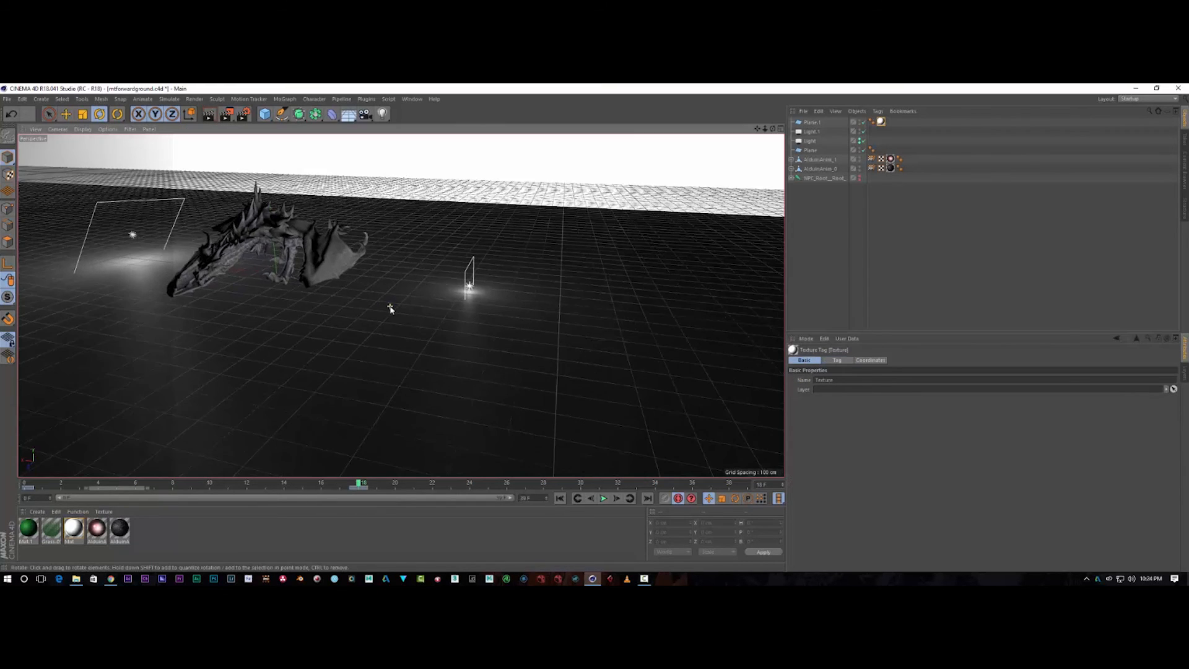
pyautogui.click(209, 114)
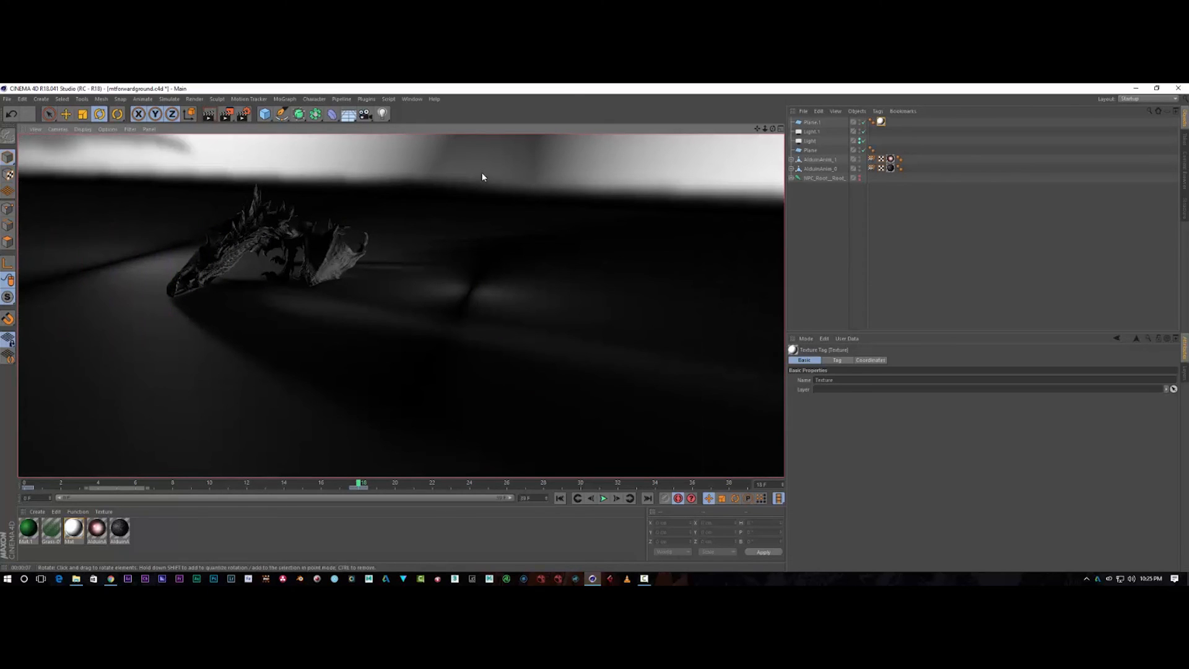
pyautogui.moveTo(773, 129); pyautogui.dragTo(916, 105)
pyautogui.moveTo(756, 130); pyautogui.dragTo(888, 86)
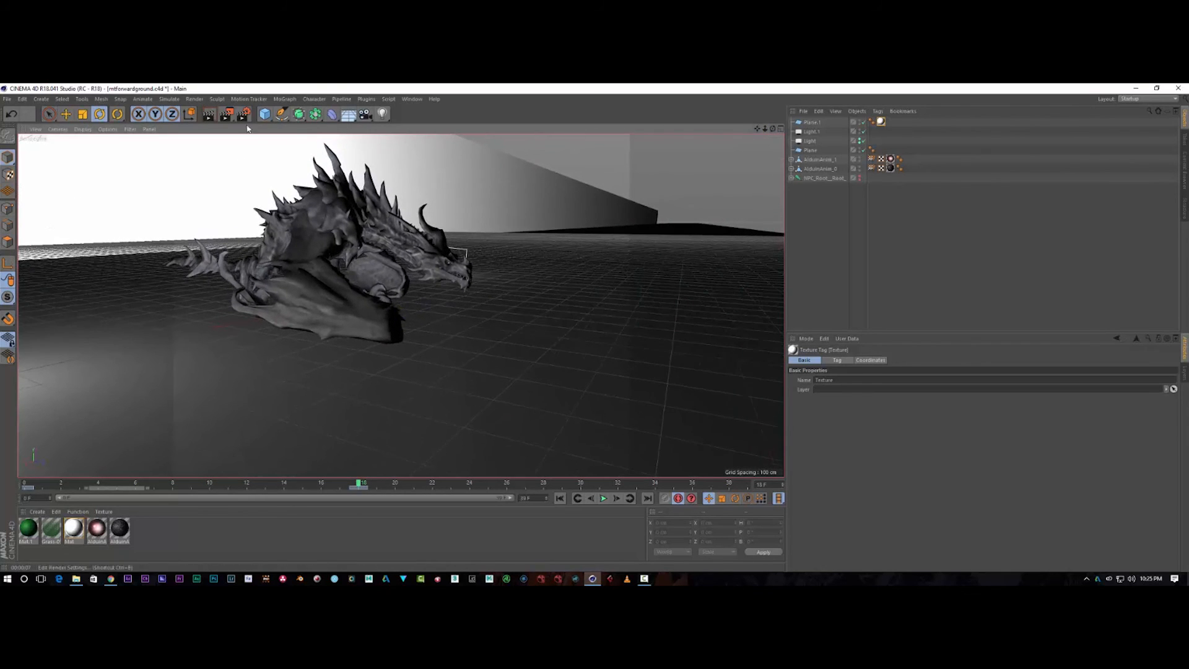
pyautogui.click(209, 116)
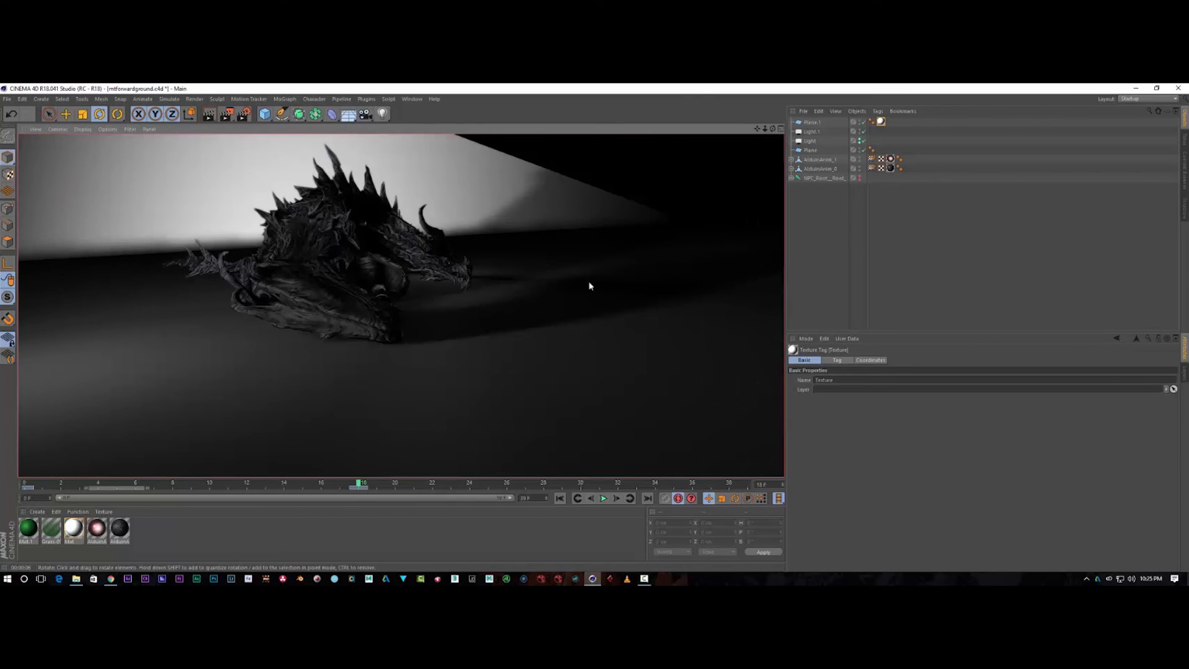
# Step: Reposition the backdrop Plane.1 to a Y of about 4.7 cm and a Z of about -4949 cm
pyautogui.click(368, 394)
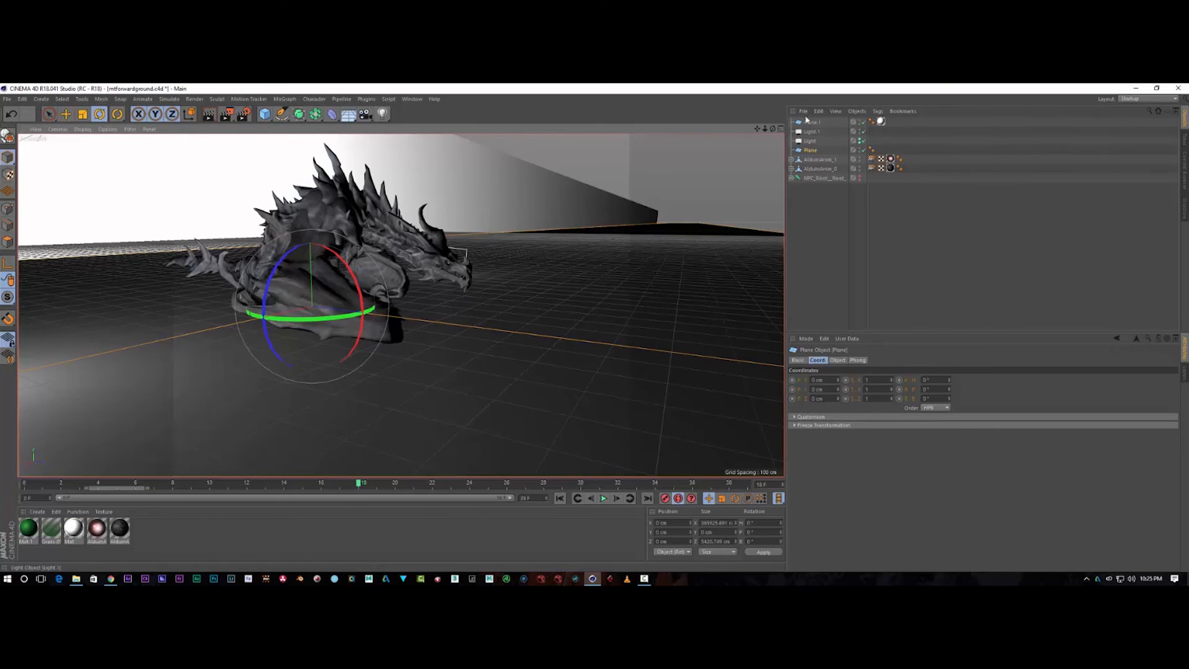
pyautogui.click(554, 226)
pyautogui.scroll(-6, 555, 225)
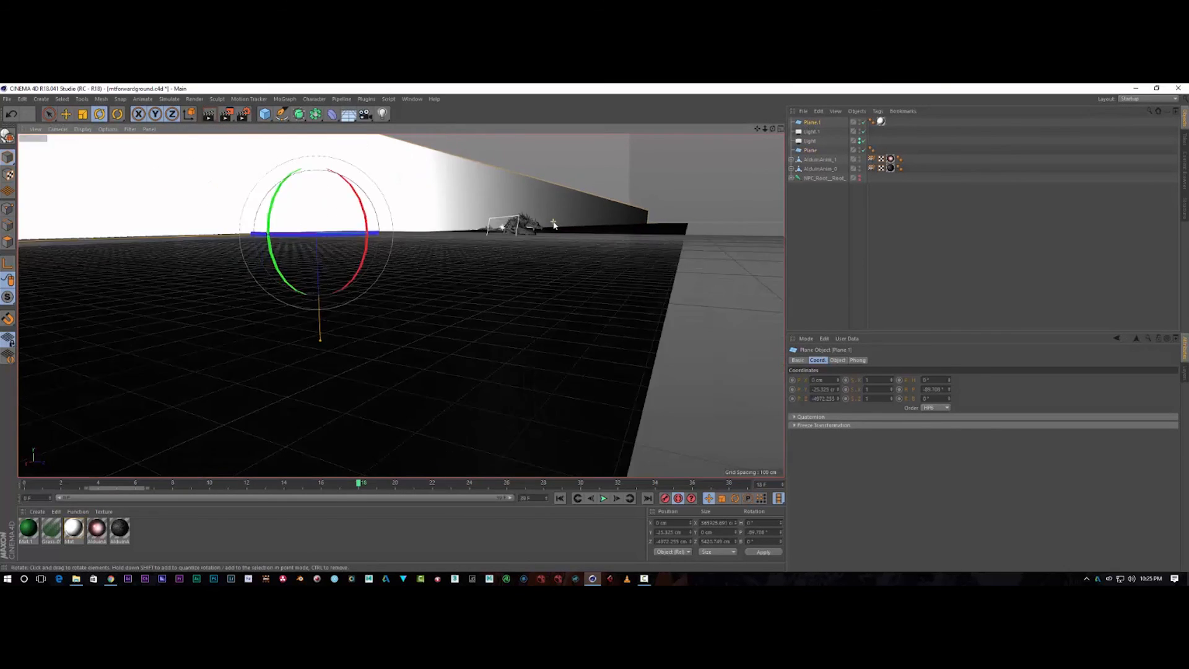
pyautogui.scroll(2, 554, 226)
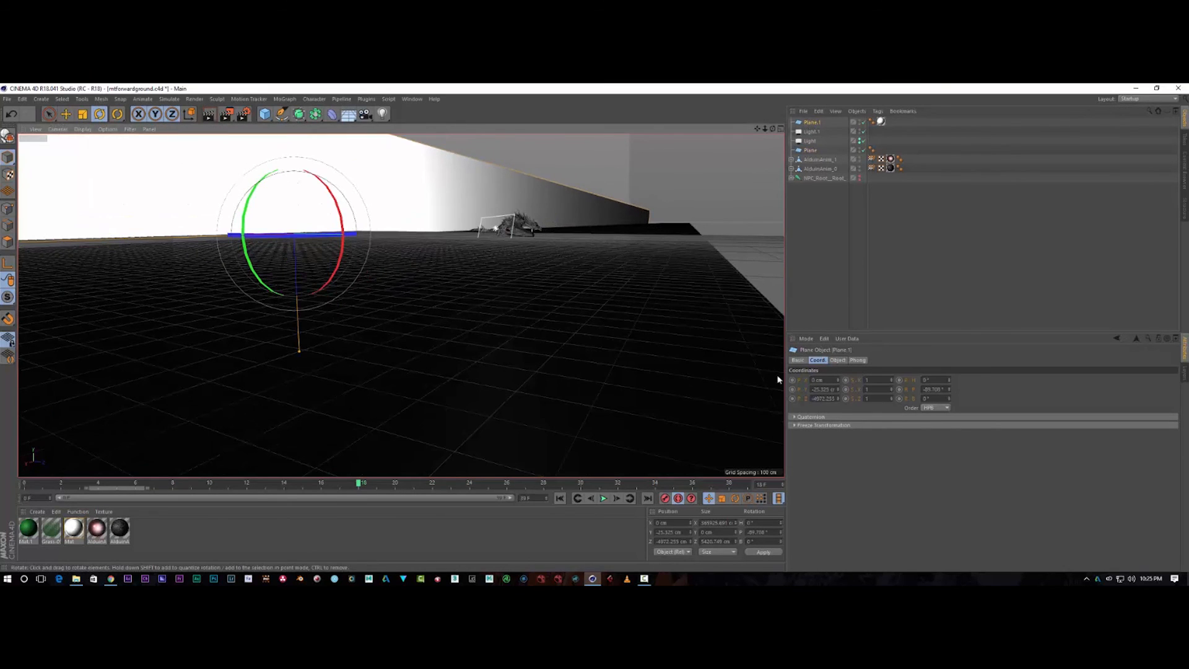
pyautogui.moveTo(838, 393)
pyautogui.mouseDown()
pyautogui.moveTo(839, 379)
pyautogui.moveTo(842, 391)
pyautogui.mouseUp()
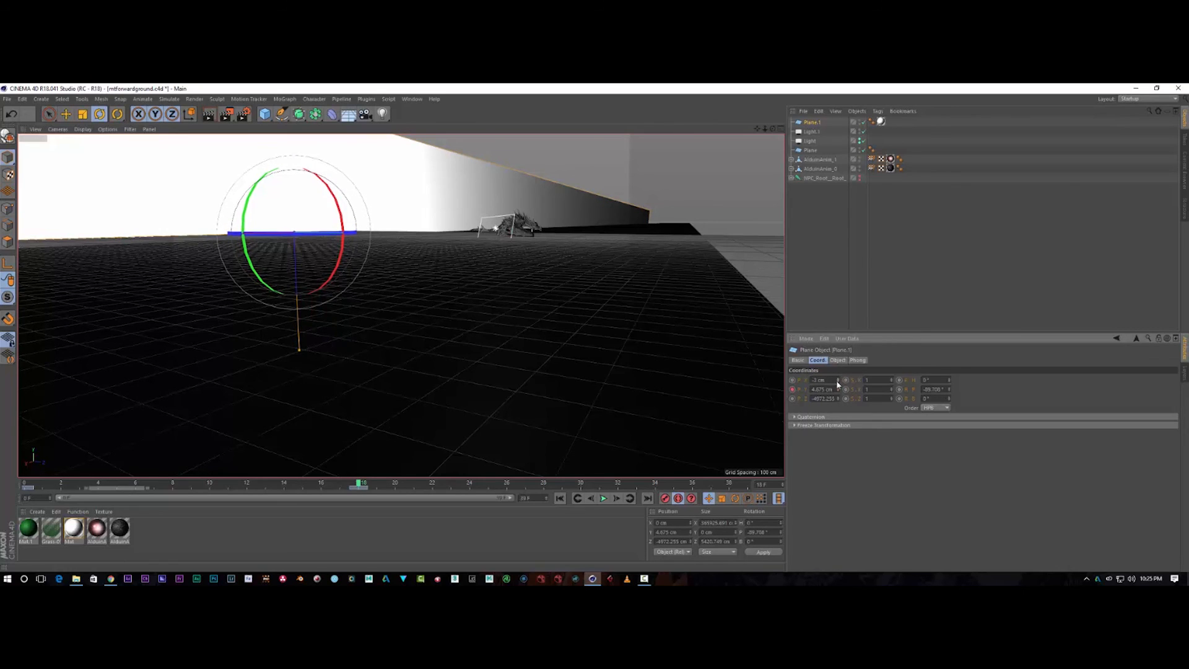
pyautogui.moveTo(840, 401); pyautogui.dragTo(840, 398)
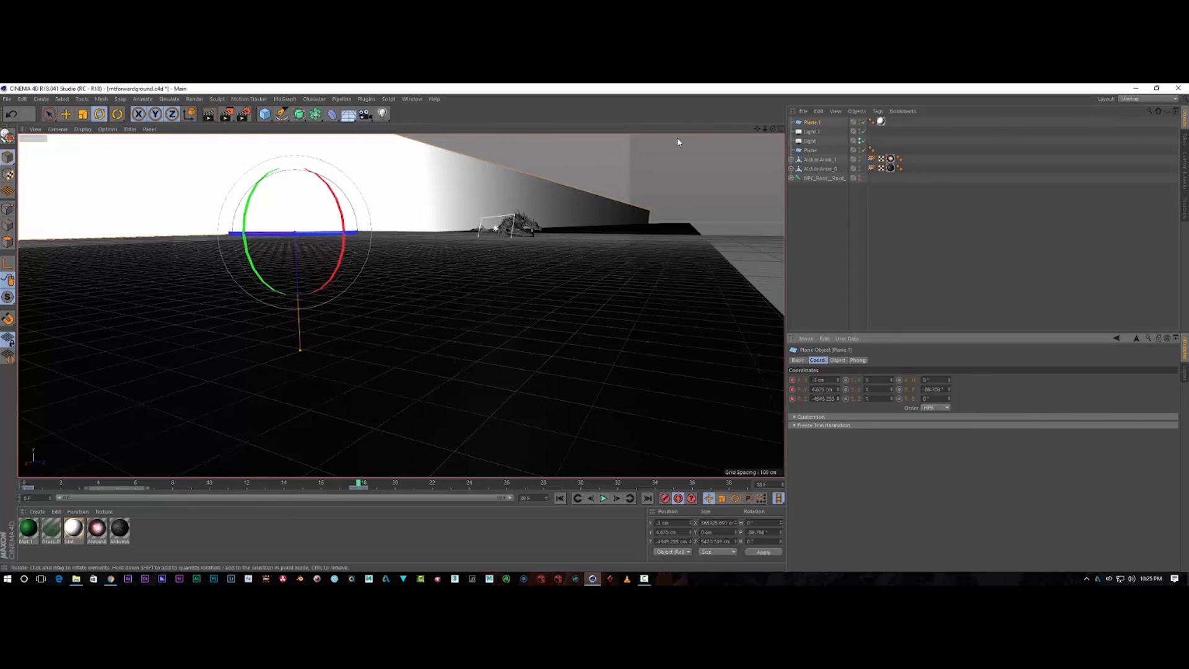
# Step: Move the backdrop plane to X 38 cm, scale it to 1.56 in X and 1.44 in Y, and set its heading to about -3.6°
pyautogui.moveTo(756, 129); pyautogui.dragTo(235, 198)
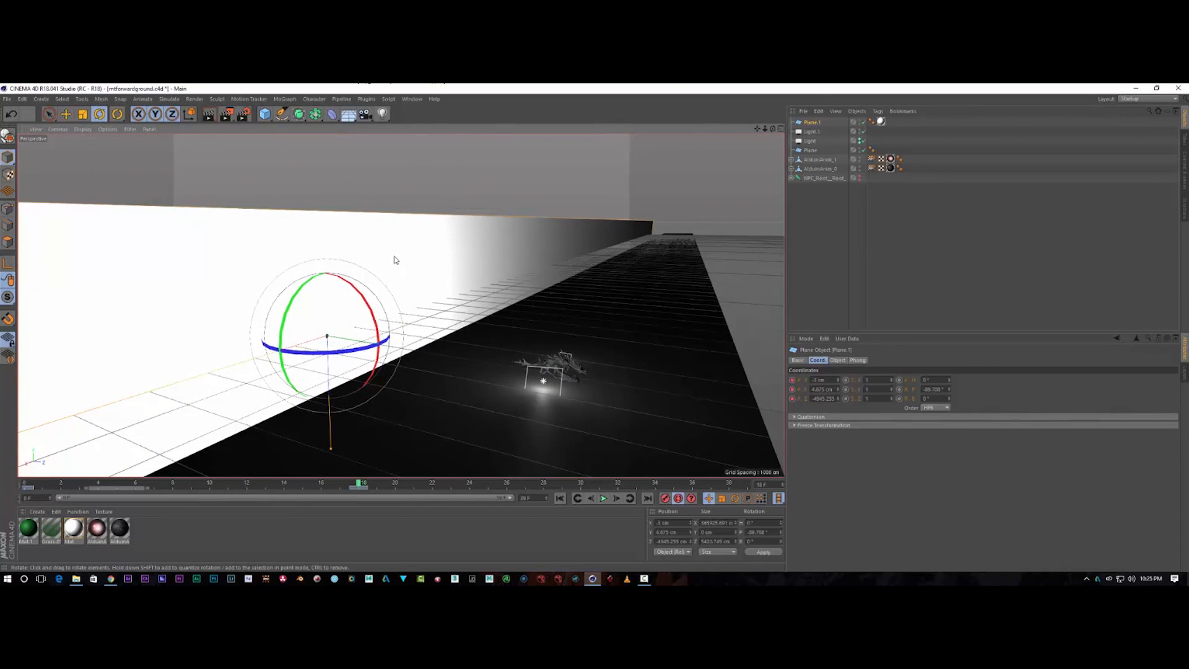
pyautogui.moveTo(409, 216)
pyautogui.mouseDown()
pyautogui.moveTo(411, 196)
pyautogui.moveTo(417, 204)
pyautogui.mouseUp()
pyautogui.moveTo(838, 379); pyautogui.dragTo(856, 379)
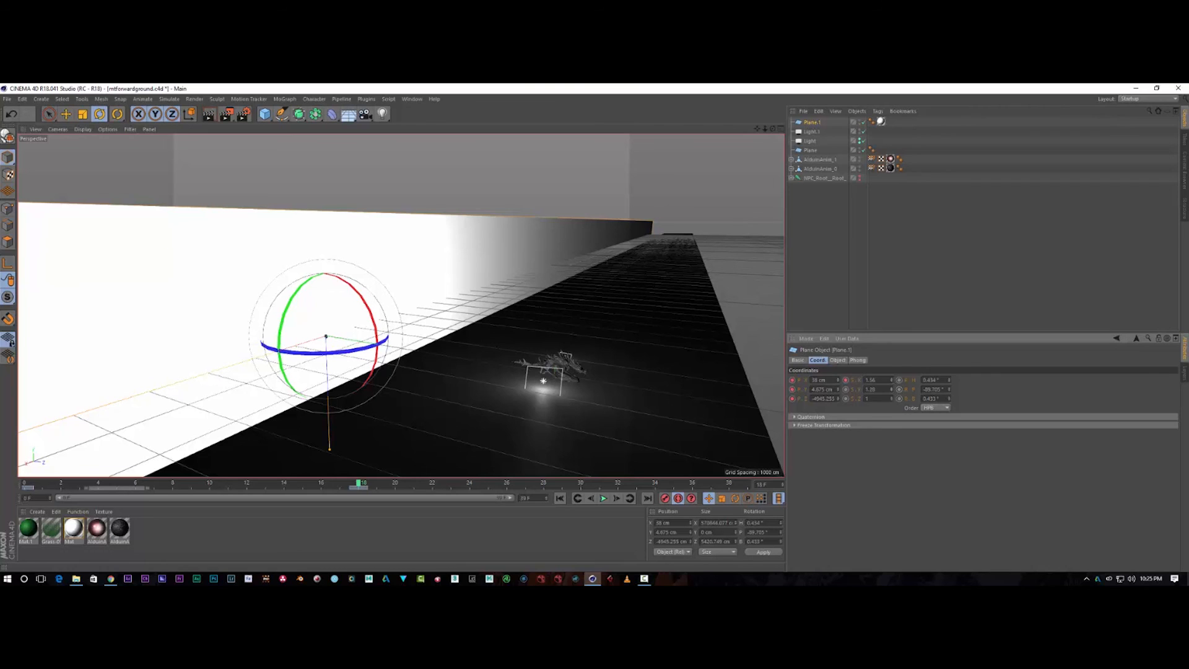
pyautogui.moveTo(949, 380); pyautogui.dragTo(944, 380)
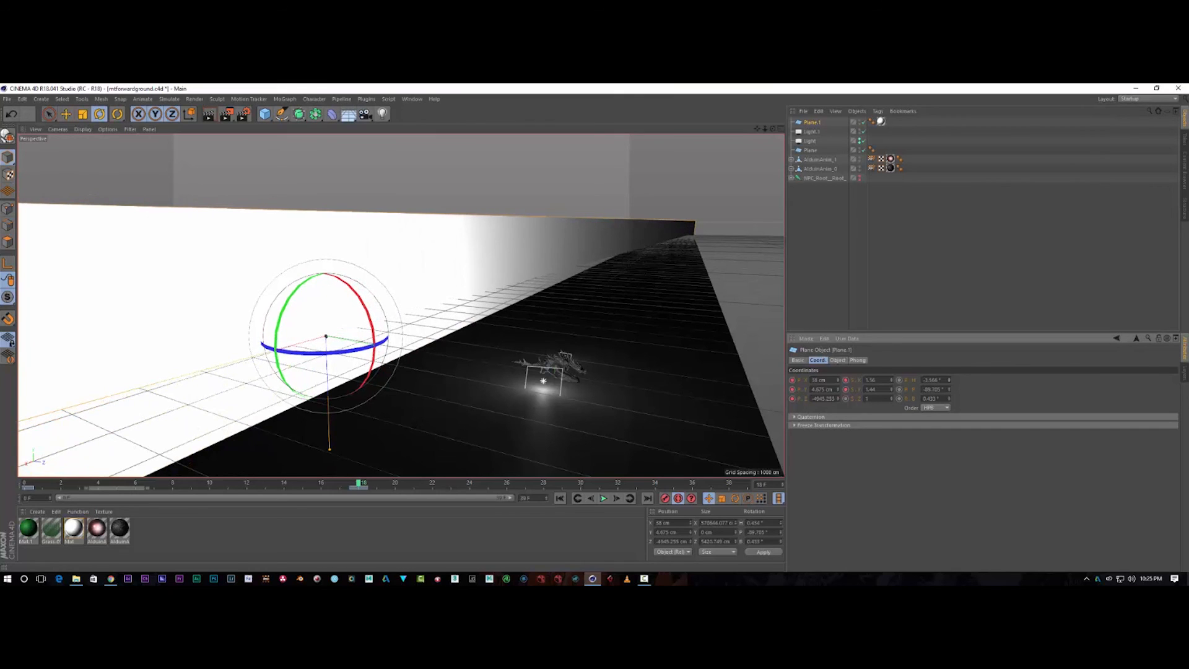
# Step: Tilt the backdrop plane to a pitch of about -77.8° and bank of about -0.6°, and move it to a Z of about -2629 cm
pyautogui.moveTo(949, 388); pyautogui.dragTo(949, 403)
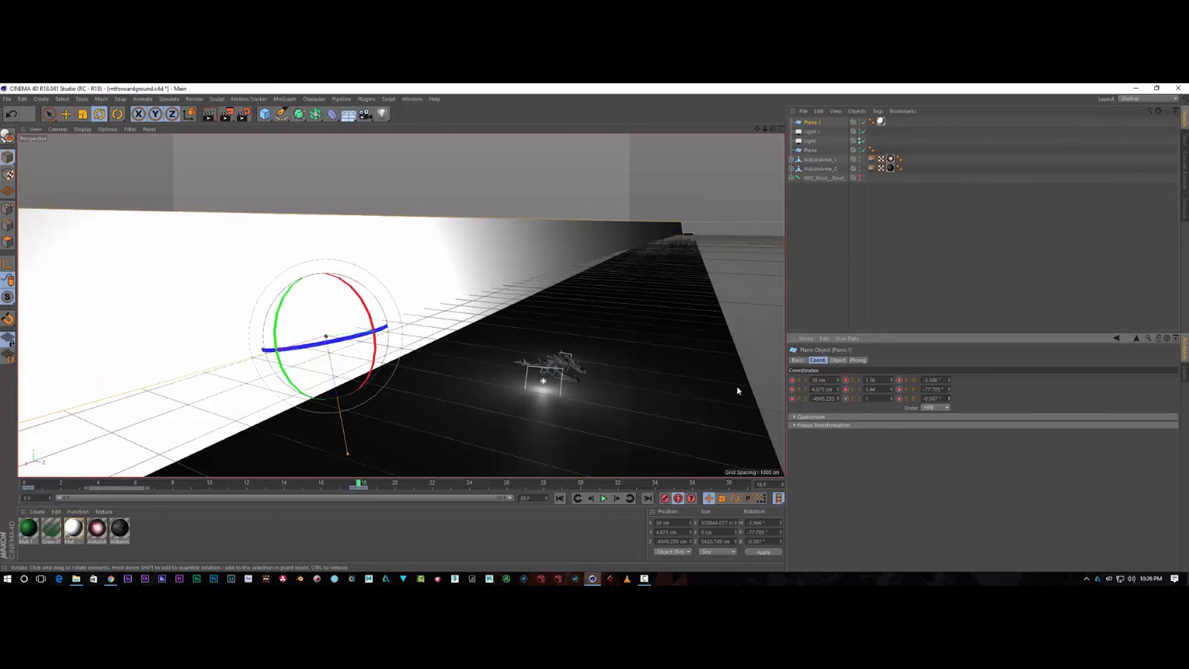
pyautogui.moveTo(837, 398)
pyautogui.mouseDown()
pyautogui.moveTo(837, 350)
pyautogui.moveTo(842, 409)
pyautogui.mouseUp()
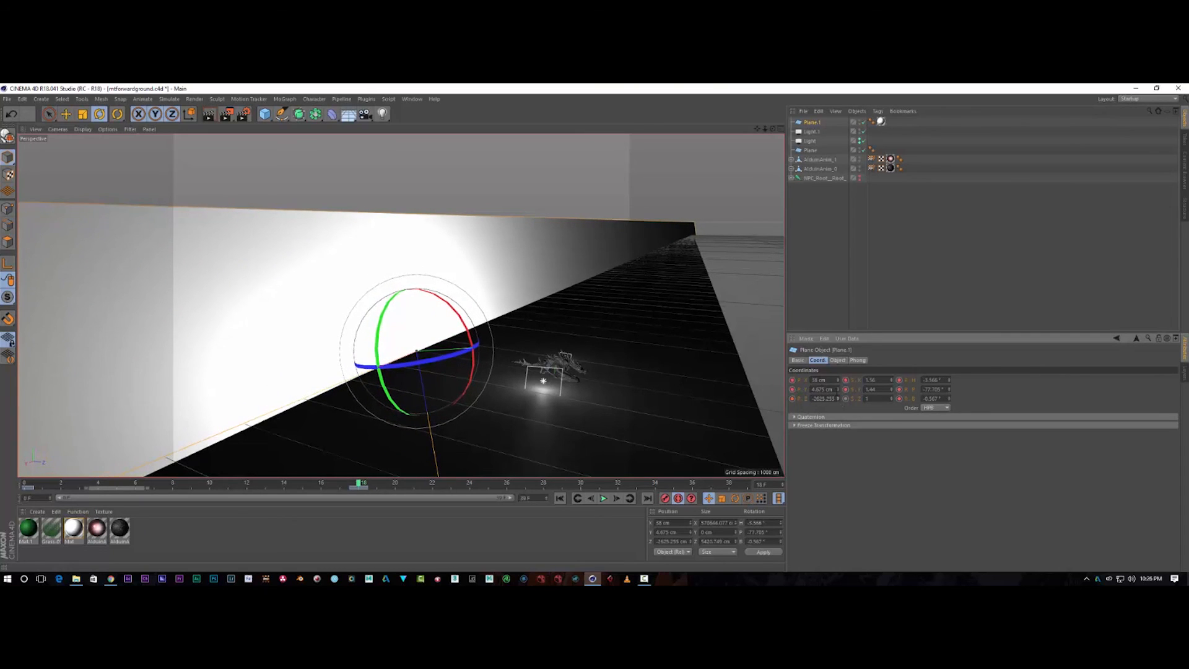
# Step: Raise the backdrop plane Plane.1 to a Y of about 2730 cm and view it from the front with the dragon
pyautogui.moveTo(838, 391)
pyautogui.mouseDown()
pyautogui.moveTo(838, 347)
pyautogui.moveTo(842, 394)
pyautogui.mouseUp()
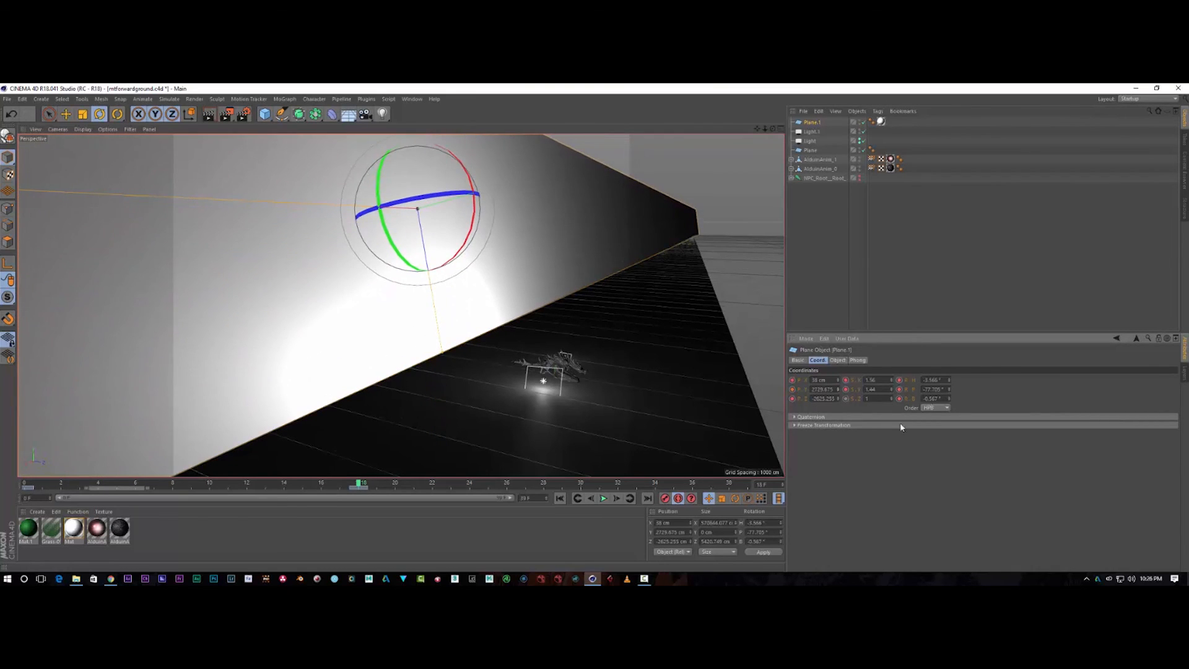
pyautogui.moveTo(773, 129); pyautogui.dragTo(763, 185)
pyautogui.scroll(3, 480, 361)
pyautogui.scroll(2, 480, 365)
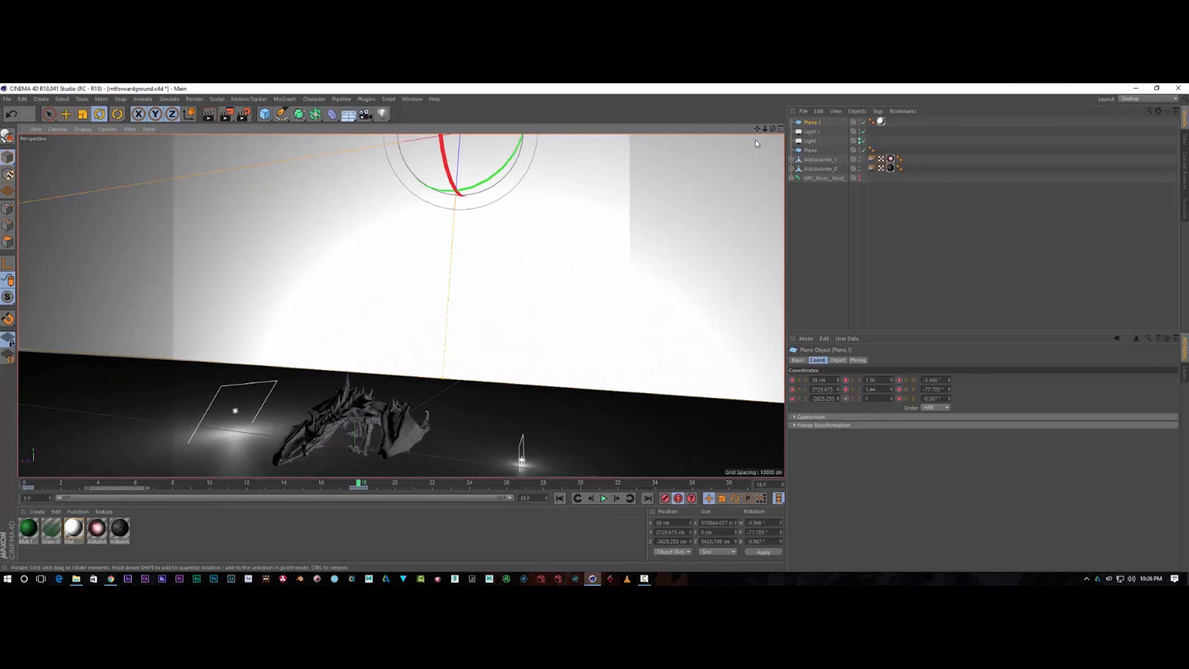
# Step: Play the dragon animation, stop it at frame 24, and render a preview of the view with the backdrop
pyautogui.moveTo(757, 129); pyautogui.dragTo(645, 406)
pyautogui.click(604, 499)
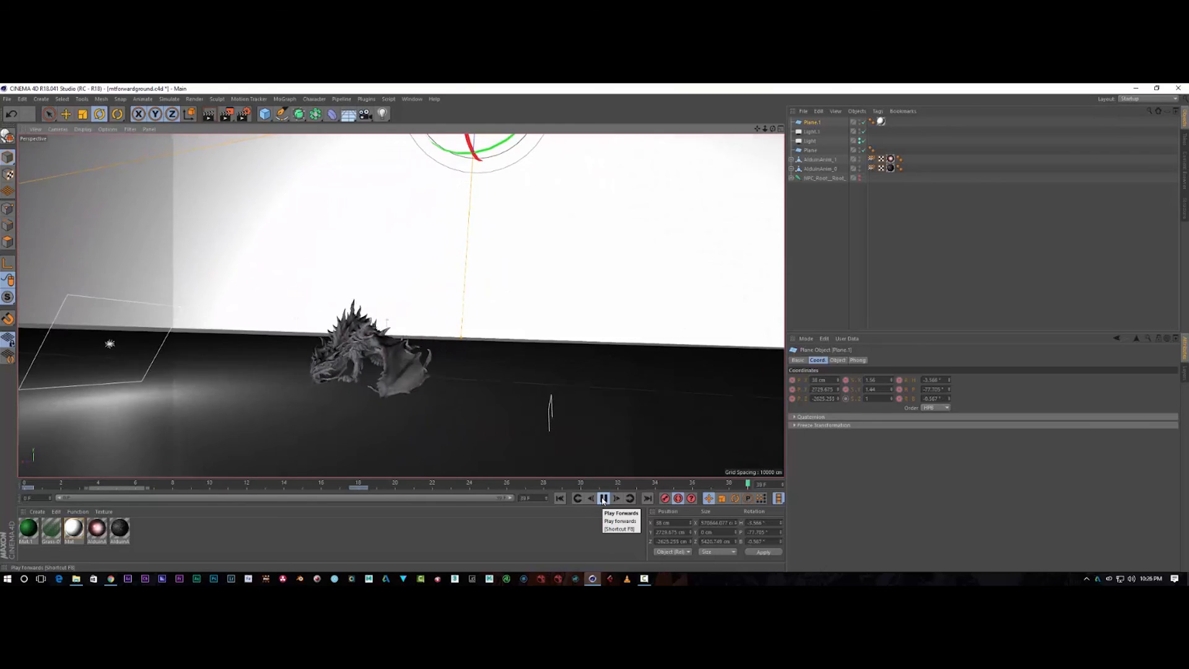
pyautogui.click(604, 499)
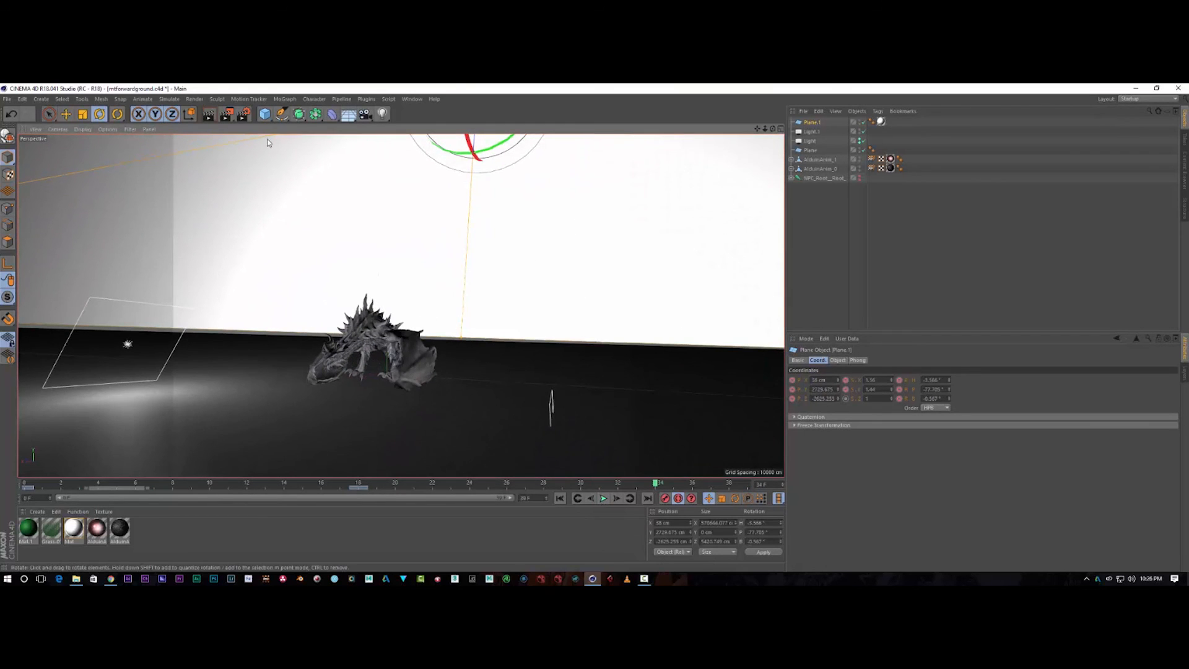
pyautogui.click(209, 115)
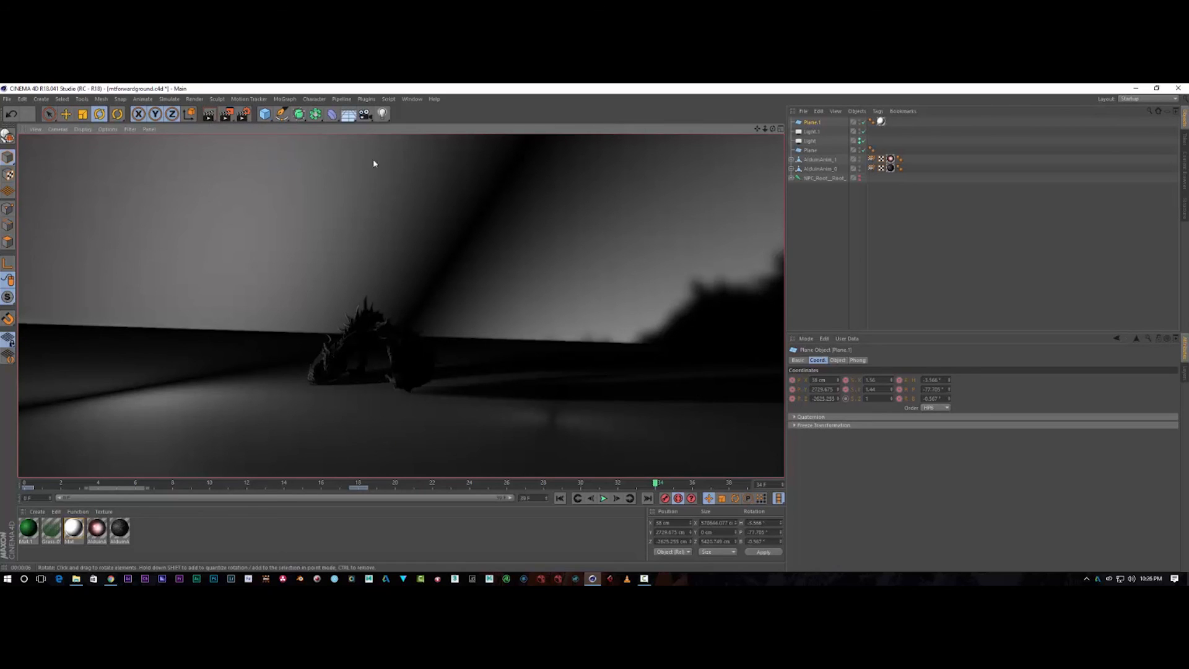
# Step: Render a preview of the dragon at frame 24 from a closer view against the backdrop
pyautogui.moveTo(773, 129); pyautogui.dragTo(782, 152)
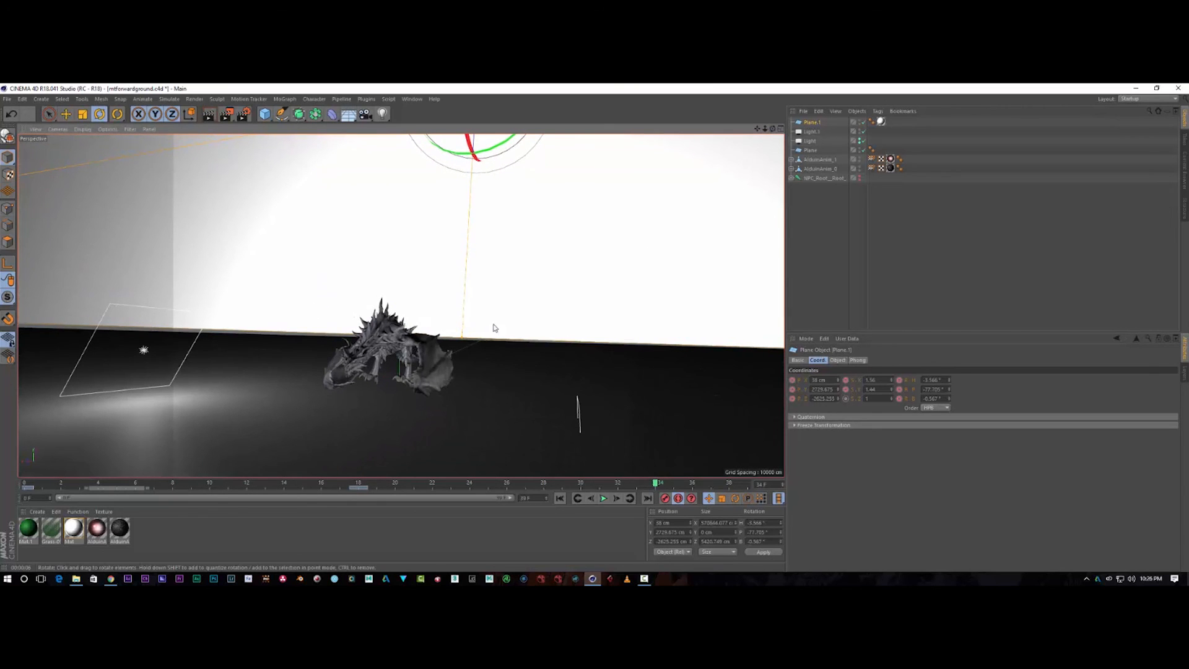
pyautogui.scroll(2, 469, 350)
pyautogui.moveTo(756, 132); pyautogui.dragTo(753, 133)
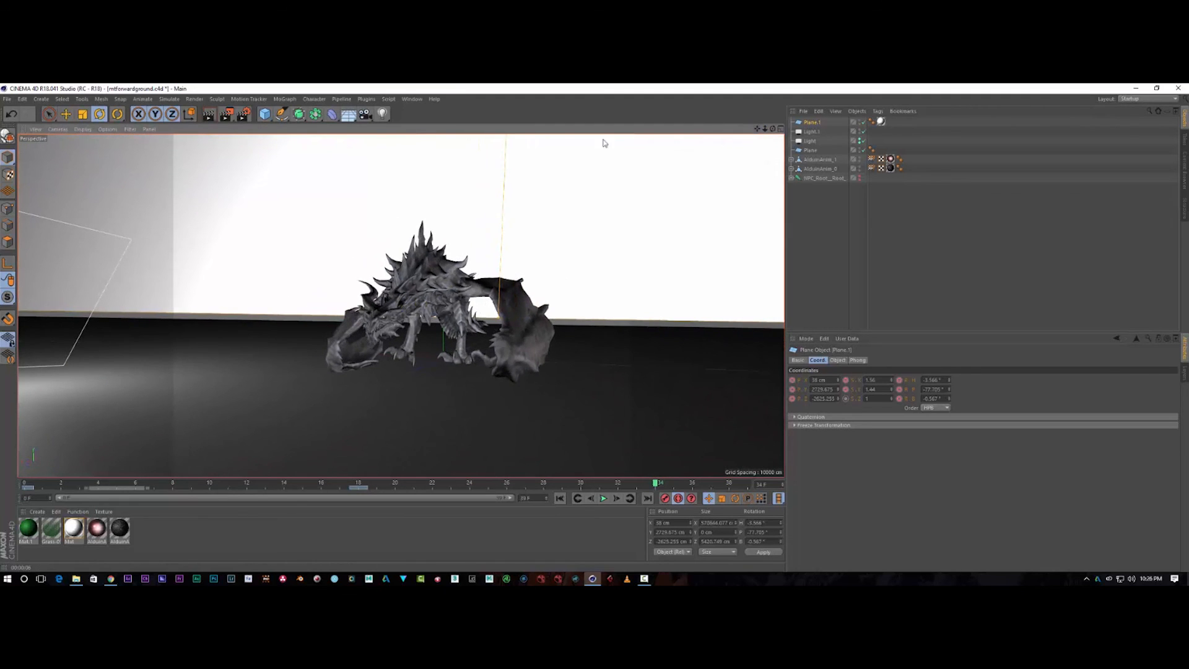
pyautogui.click(207, 119)
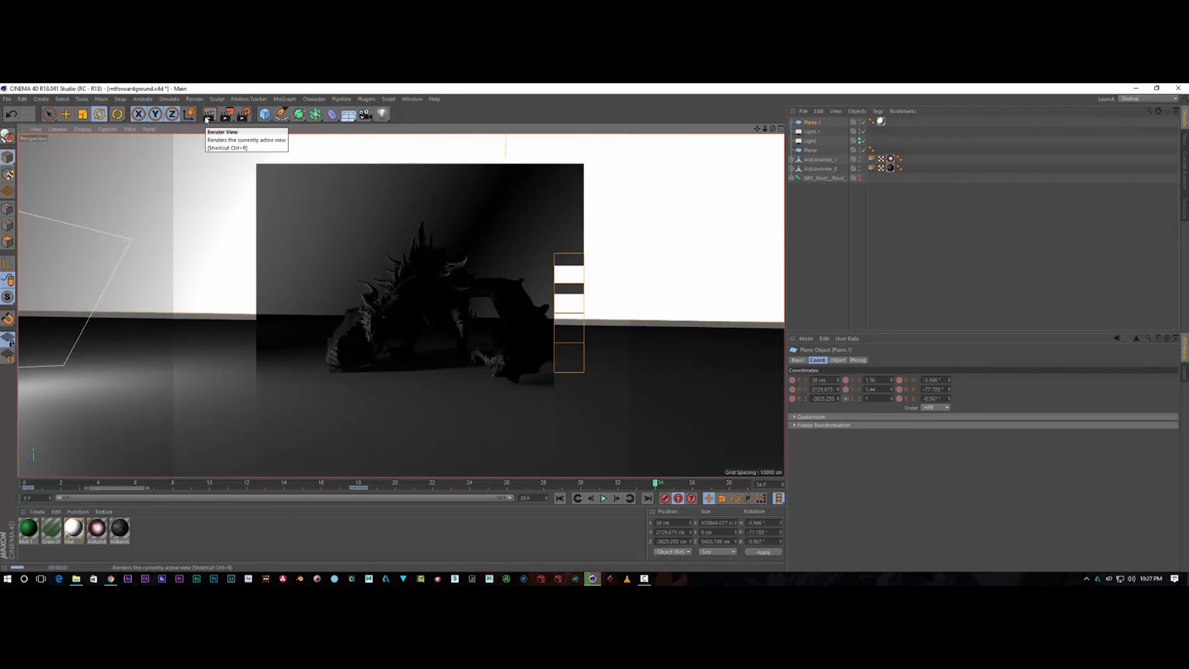